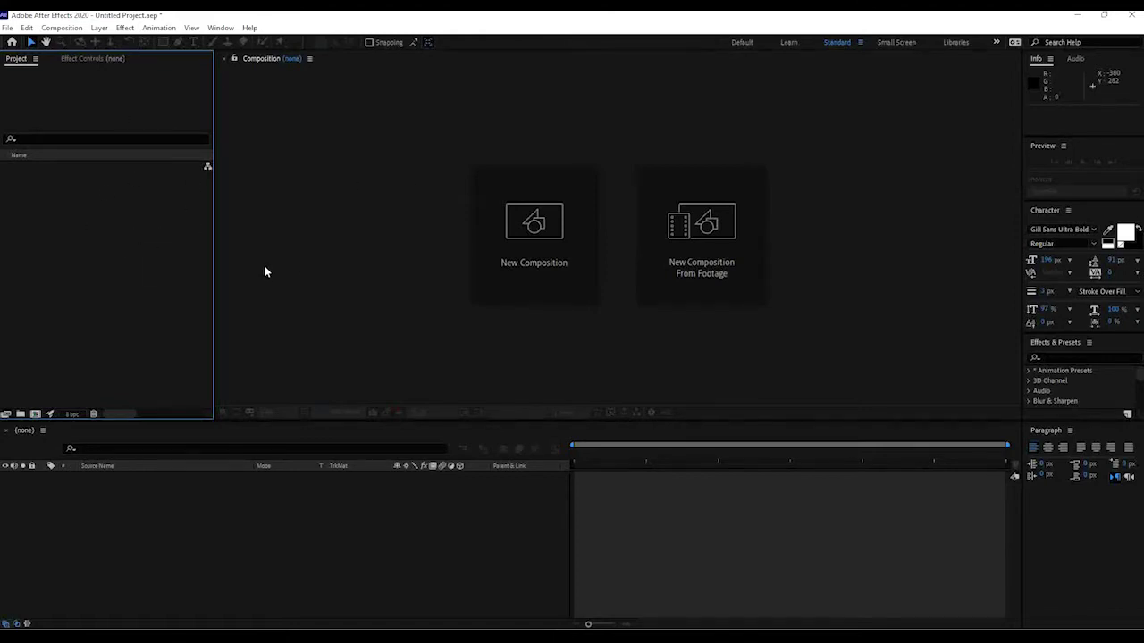
Step: Import the "girl with camera video" file as footage and create a new composition from it
double_click(113, 212)
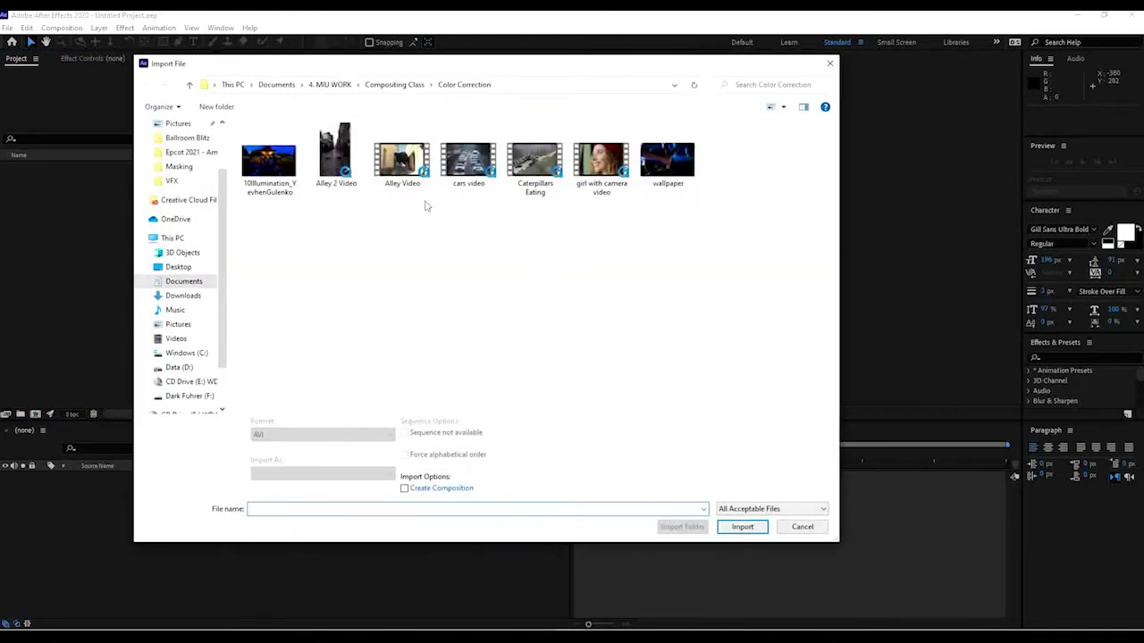
drag(513, 67, 501, 68)
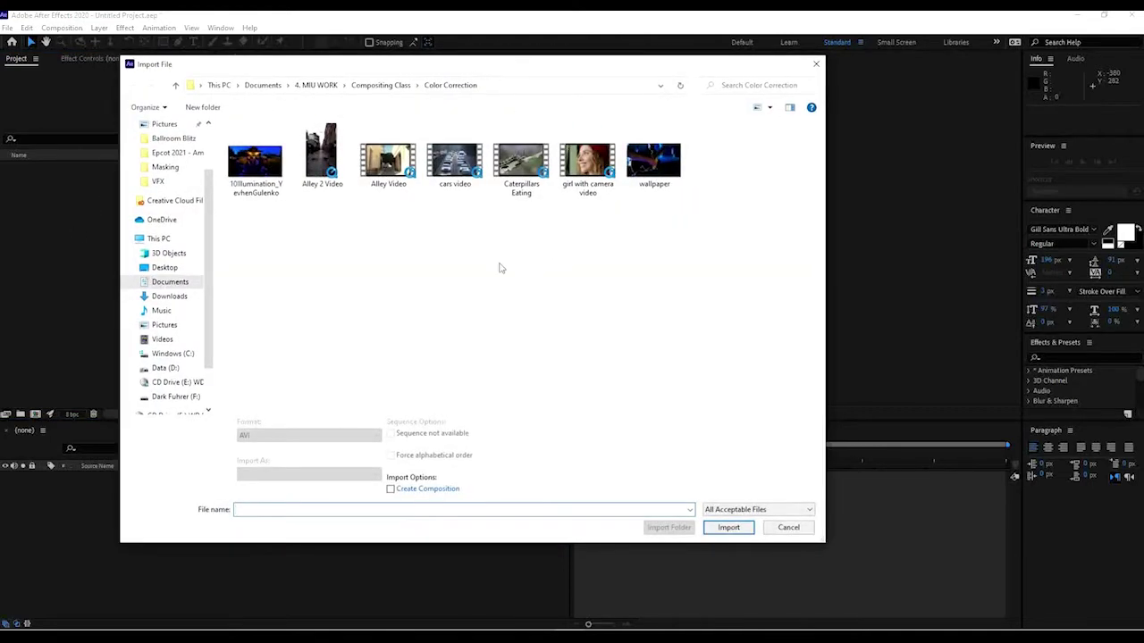
click(595, 178)
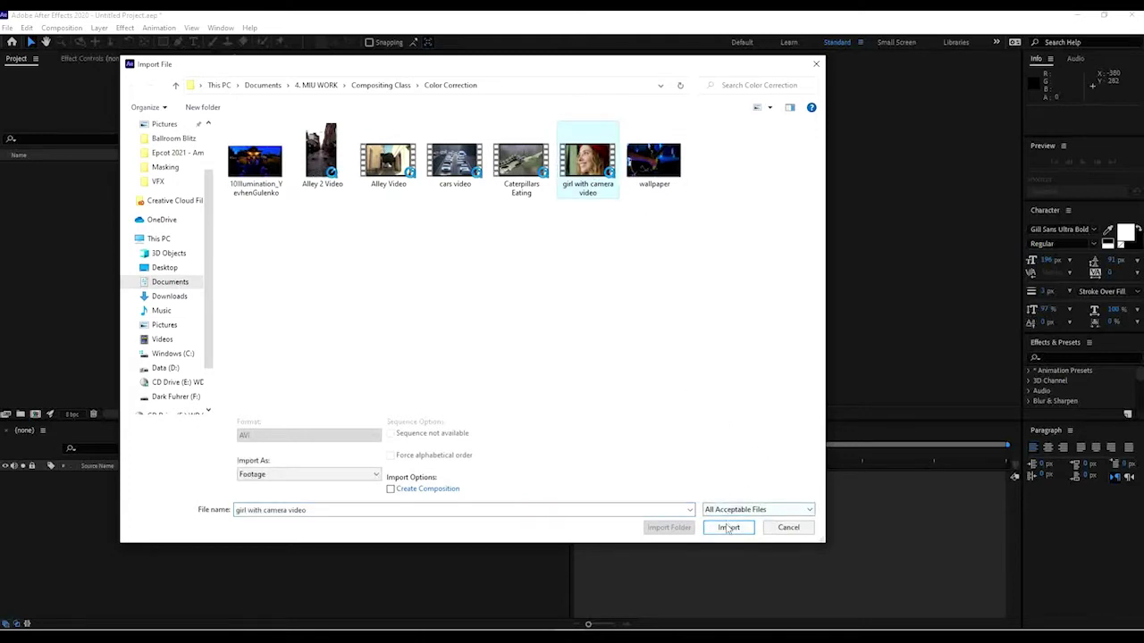
click(726, 526)
click(49, 208)
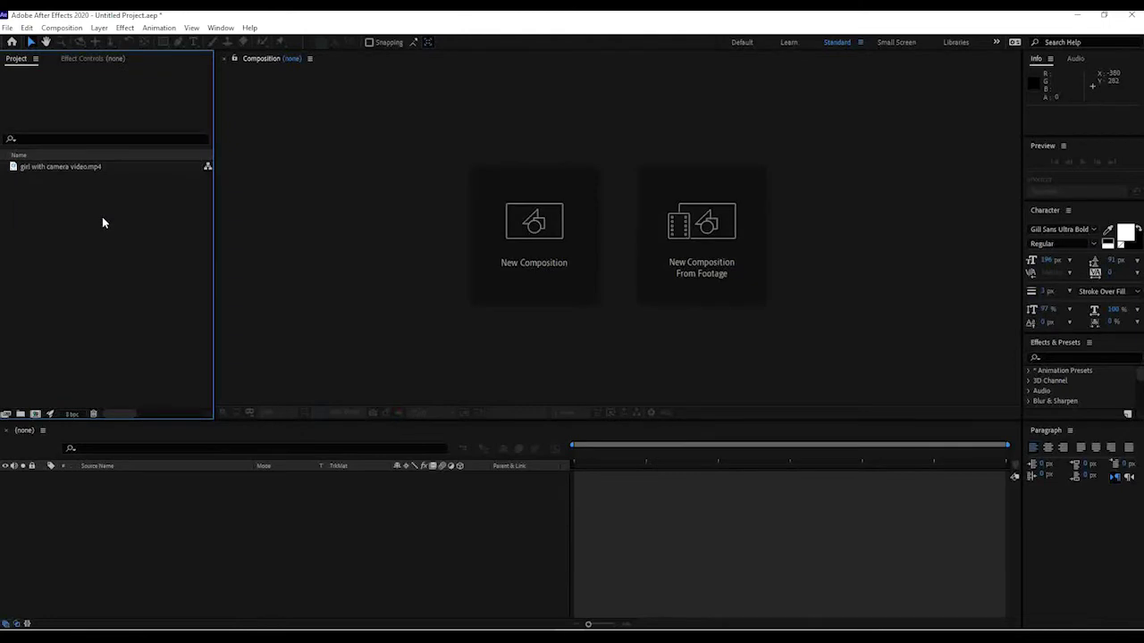
drag(51, 171, 35, 415)
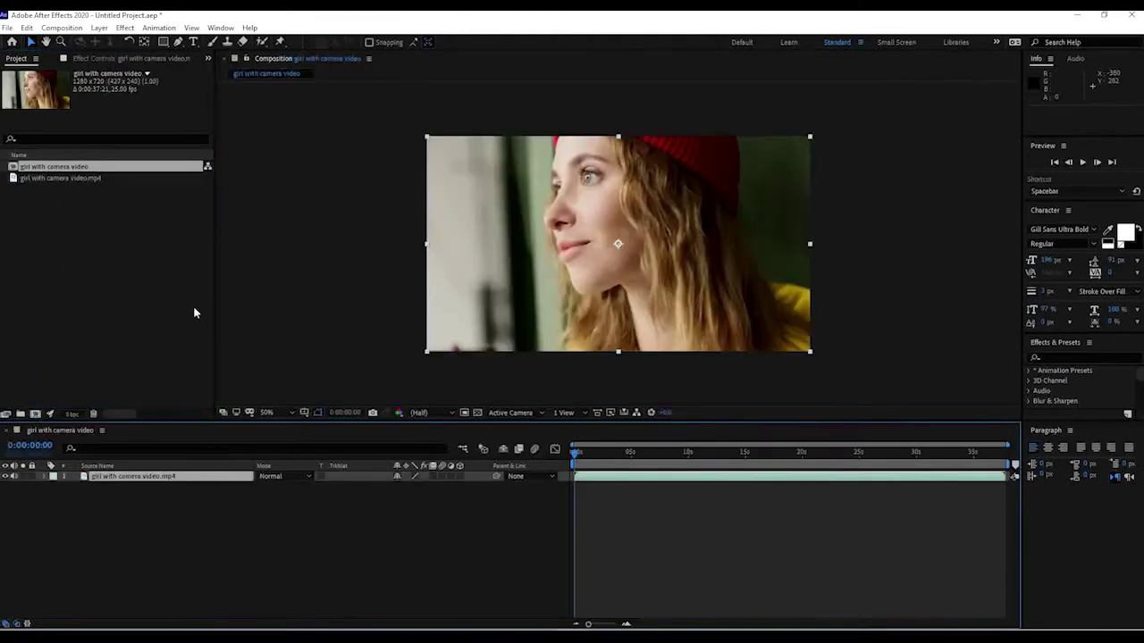
Step: Split the video layer at 0:00:06:21 and delete the part after the split
drag(584, 459, 654, 451)
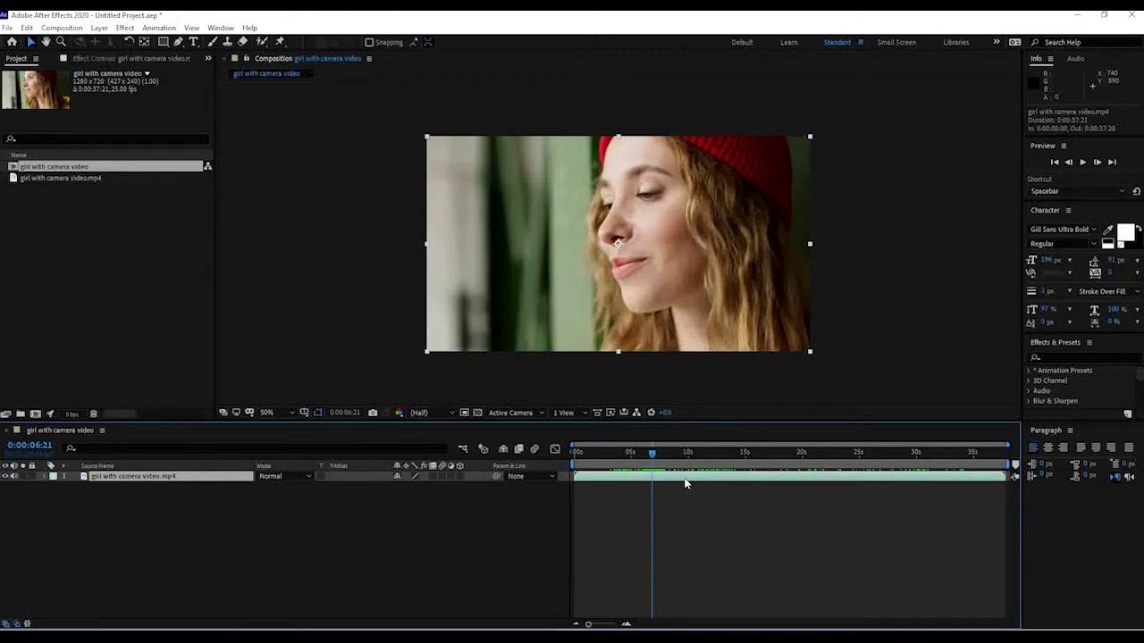
key(ctrl+shift+d)
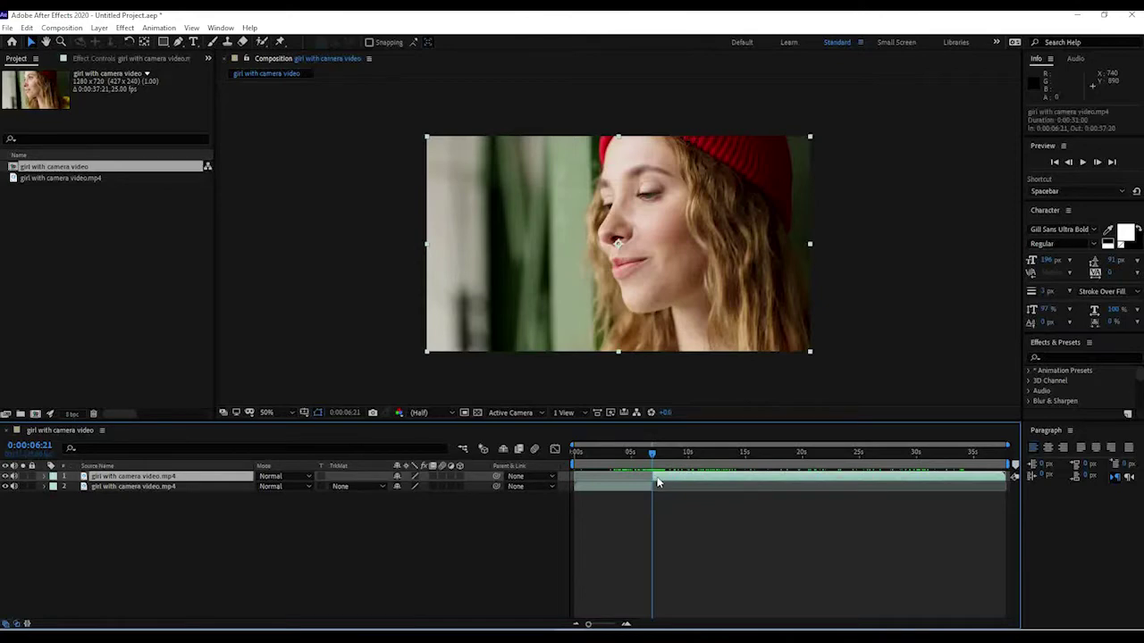
key(Delete)
Step: Set the end of the work area to 0:00:06:20, the last frame of the trimmed clip
mouse_move(656, 450)
mouse_down()
mouse_move(631, 452)
mouse_move(913, 451)
mouse_move(605, 452)
mouse_move(722, 458)
mouse_move(650, 455)
mouse_up()
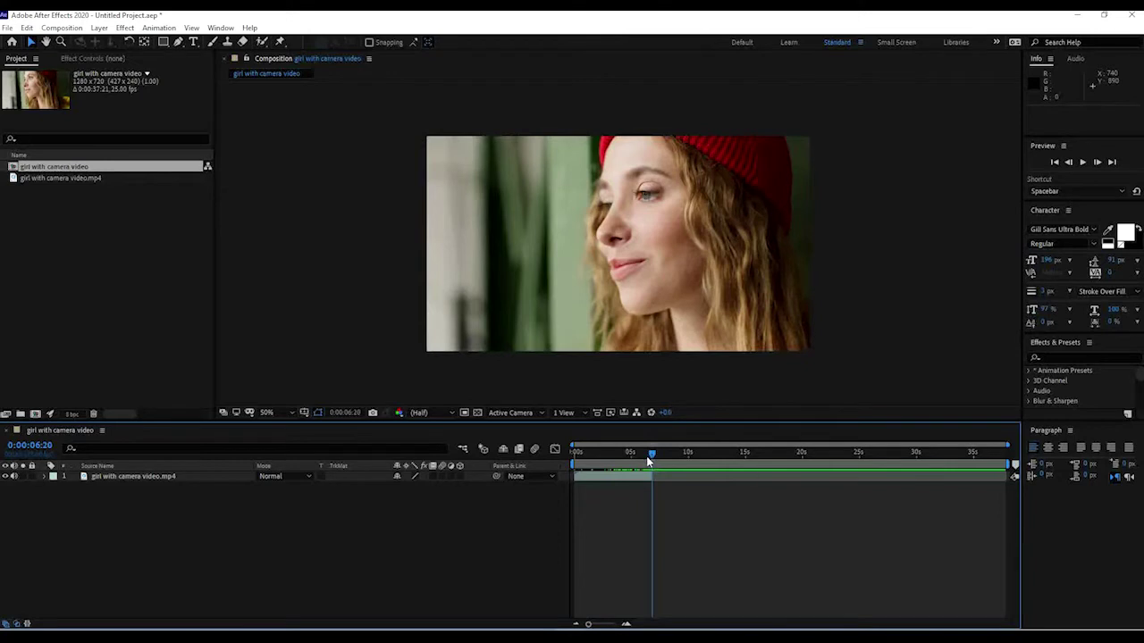
click(666, 473)
key(n)
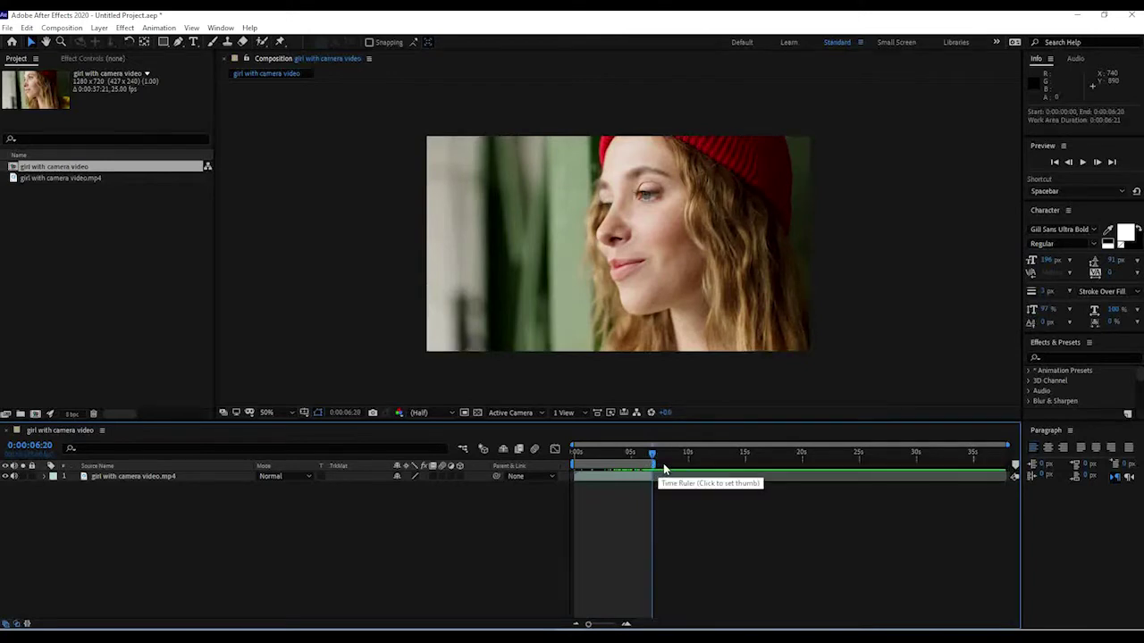
mouse_move(654, 458)
mouse_down()
mouse_move(610, 455)
mouse_move(671, 465)
mouse_move(653, 465)
mouse_up()
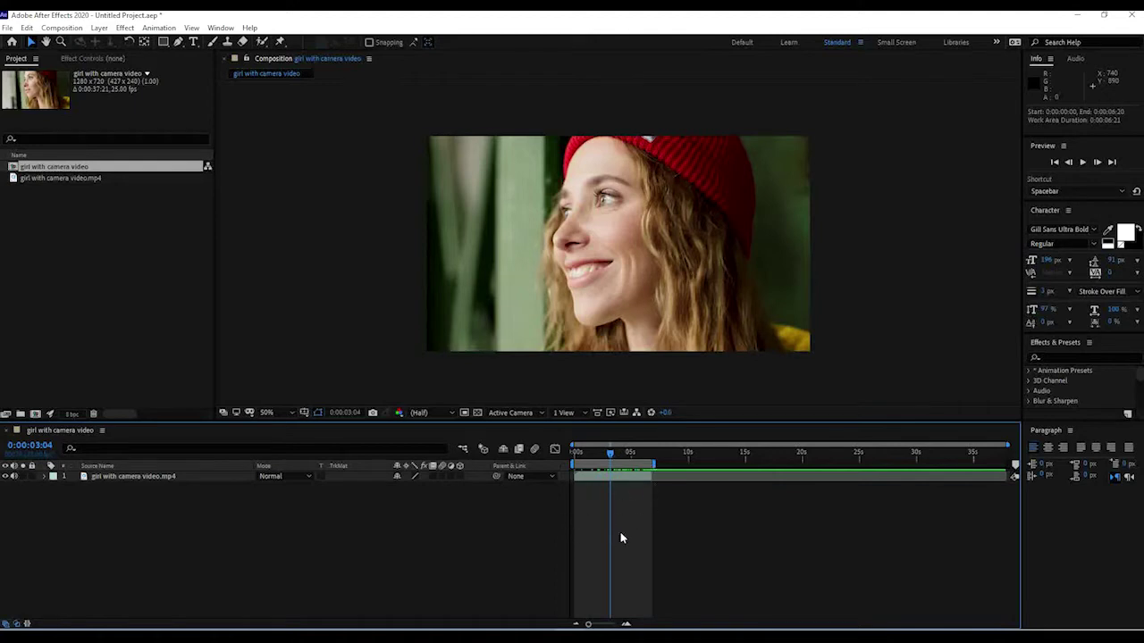
Step: Preview the trimmed clip from its first frame
mouse_move(613, 457)
mouse_down()
mouse_move(622, 454)
mouse_move(596, 456)
mouse_up()
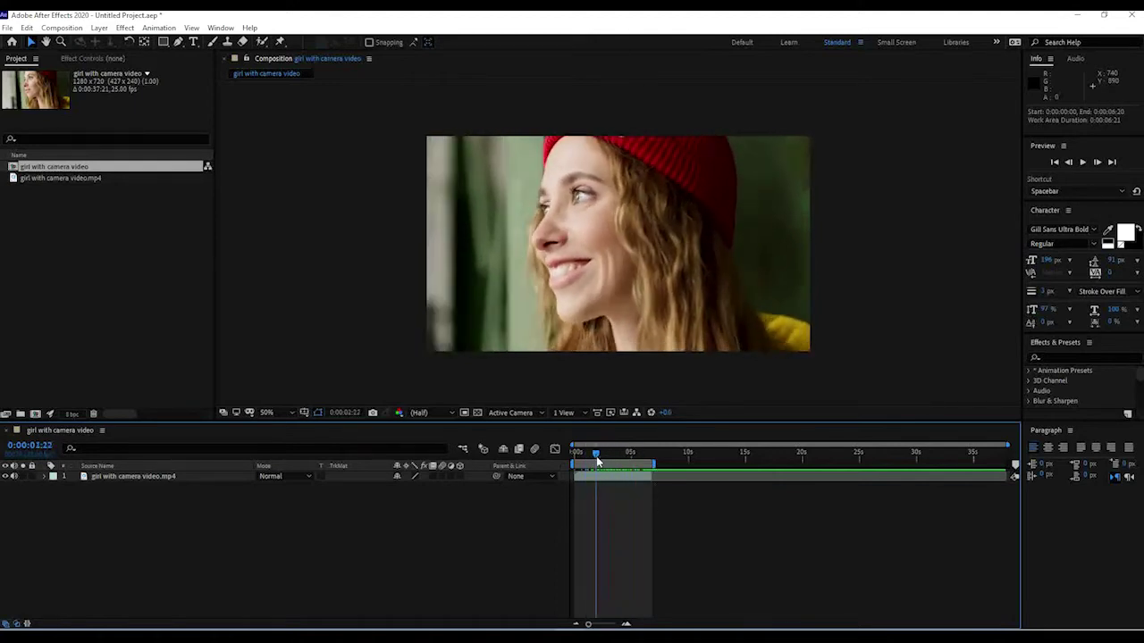
click(680, 466)
drag(680, 466, 574, 457)
key(space)
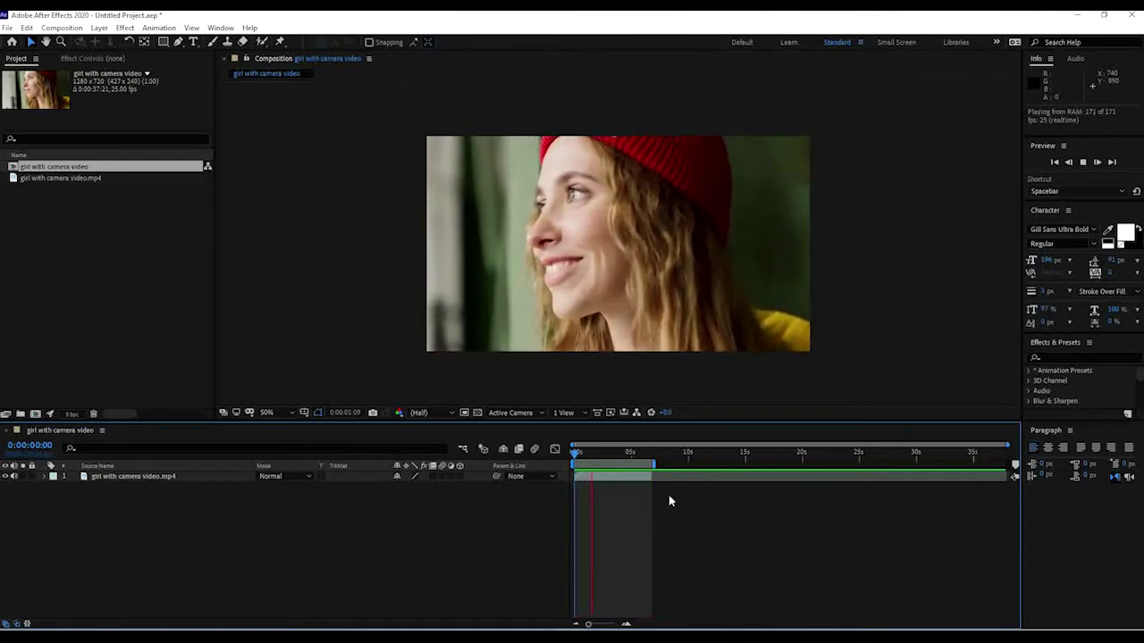
key(space)
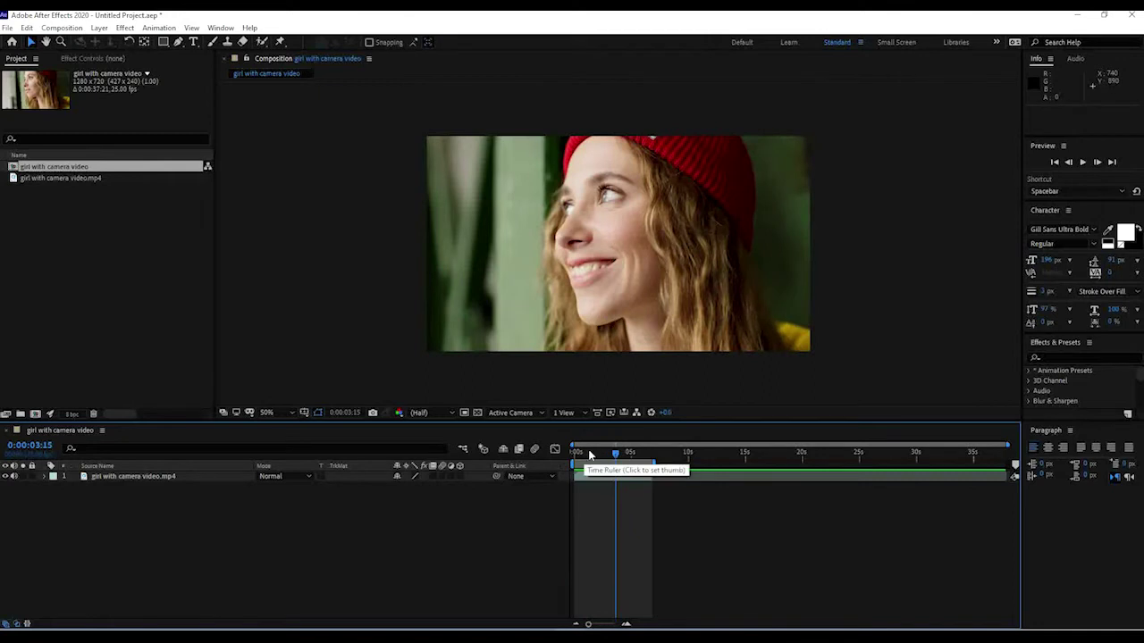
Step: Scrub the clip to 0:00:02:21 and examine the colours of the woman's face, hair, hat and background
click(592, 451)
mouse_move(591, 451)
mouse_down()
mouse_move(578, 452)
mouse_move(601, 447)
mouse_up()
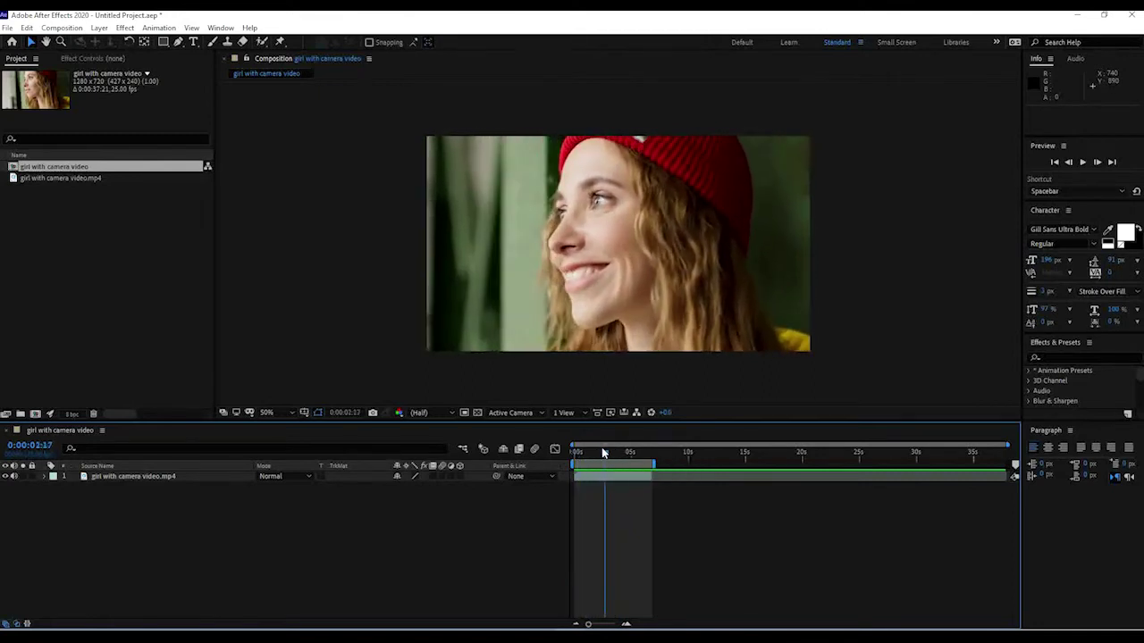
mouse_move(605, 453)
mouse_down()
mouse_move(561, 454)
mouse_move(600, 451)
mouse_move(576, 441)
mouse_move(608, 445)
mouse_up()
click(563, 286)
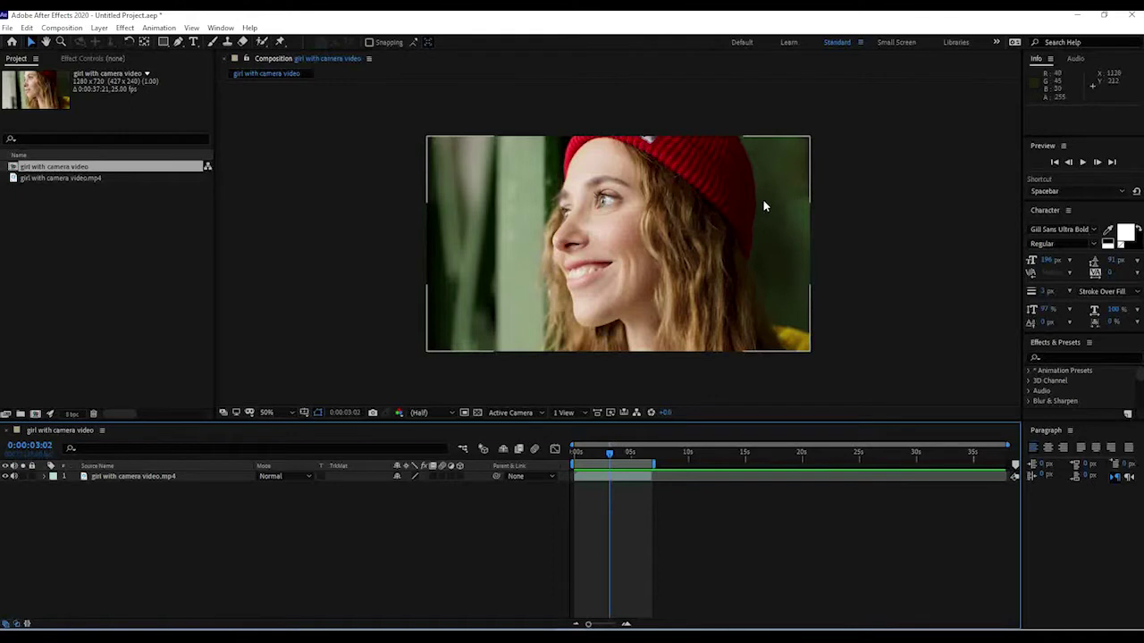
click(610, 457)
mouse_move(608, 456)
mouse_down()
mouse_move(631, 454)
mouse_move(603, 454)
mouse_up()
click(681, 212)
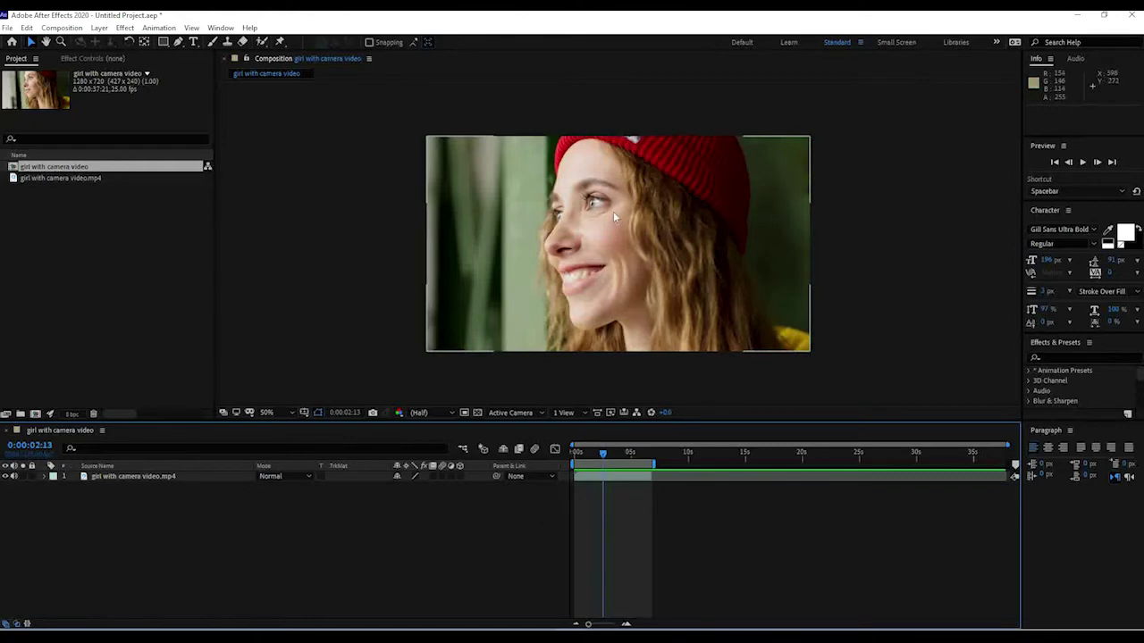
click(606, 453)
click(603, 284)
click(609, 421)
drag(603, 451, 606, 451)
click(561, 152)
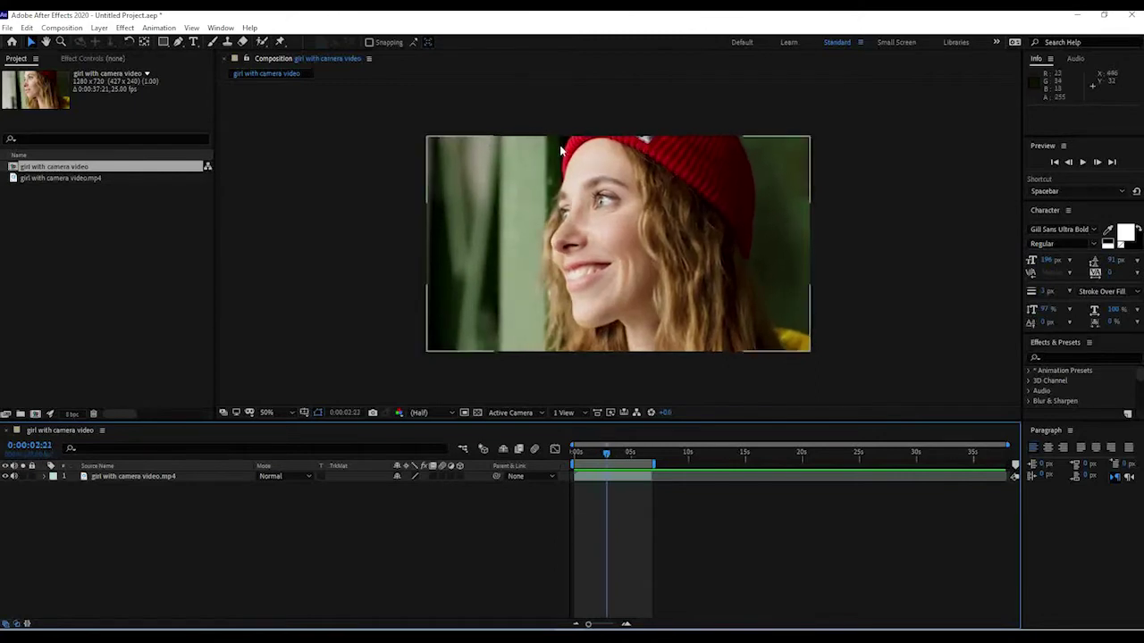
Step: Inspect the woman's face and hat at 100% magnification, then return to the 50% view
key(period)
key(h)
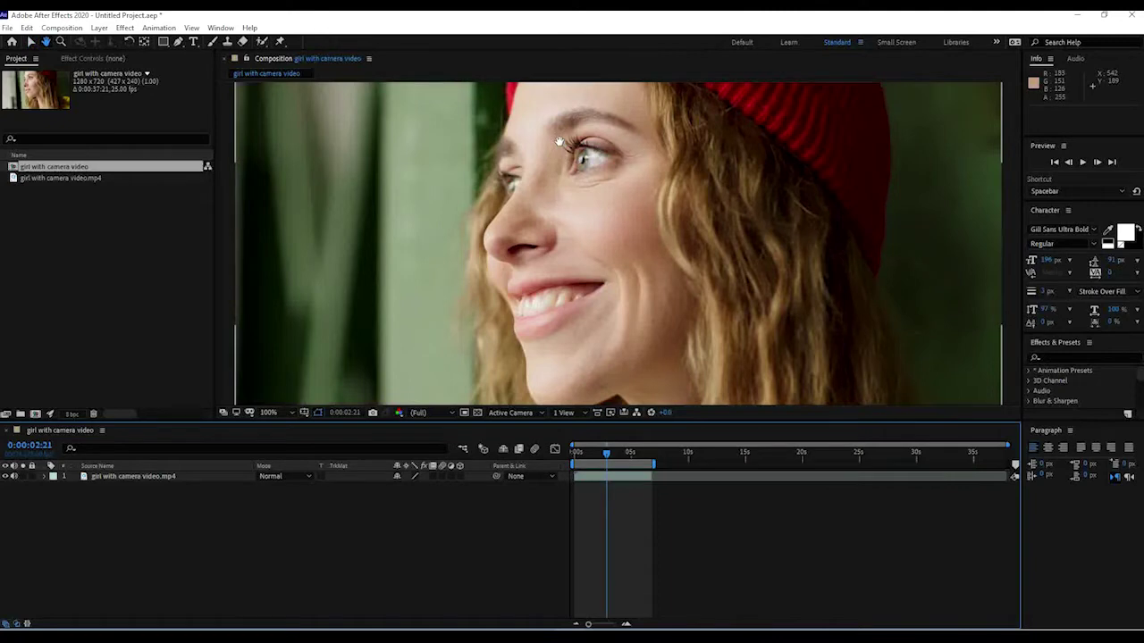
drag(570, 163, 584, 226)
key(v)
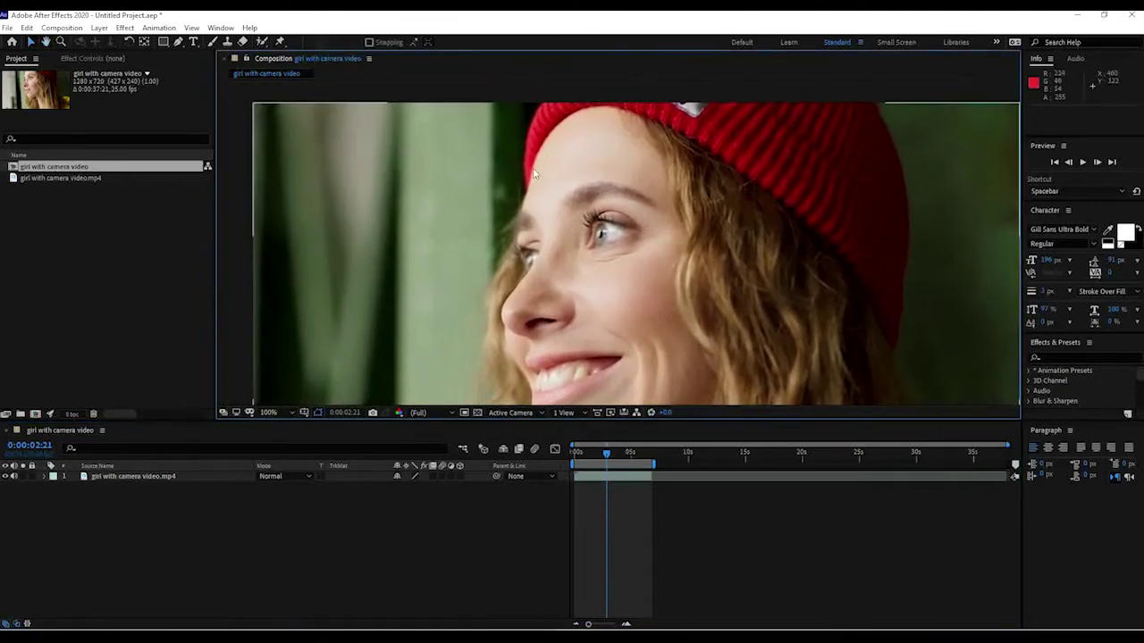
key(h)
drag(553, 317, 538, 257)
key(v)
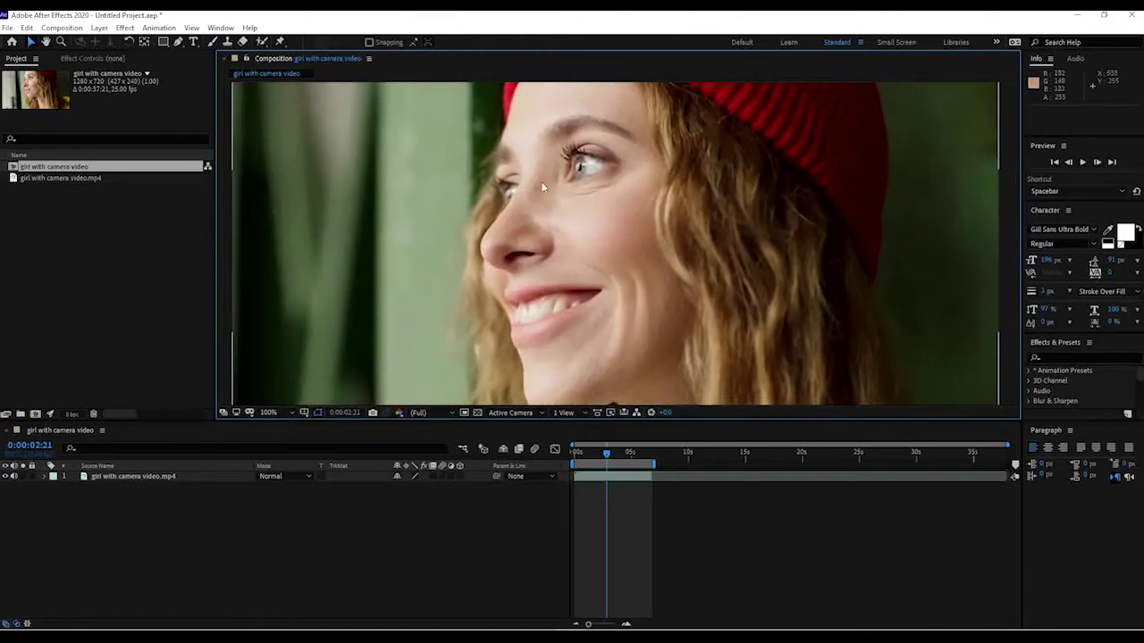
key(comma)
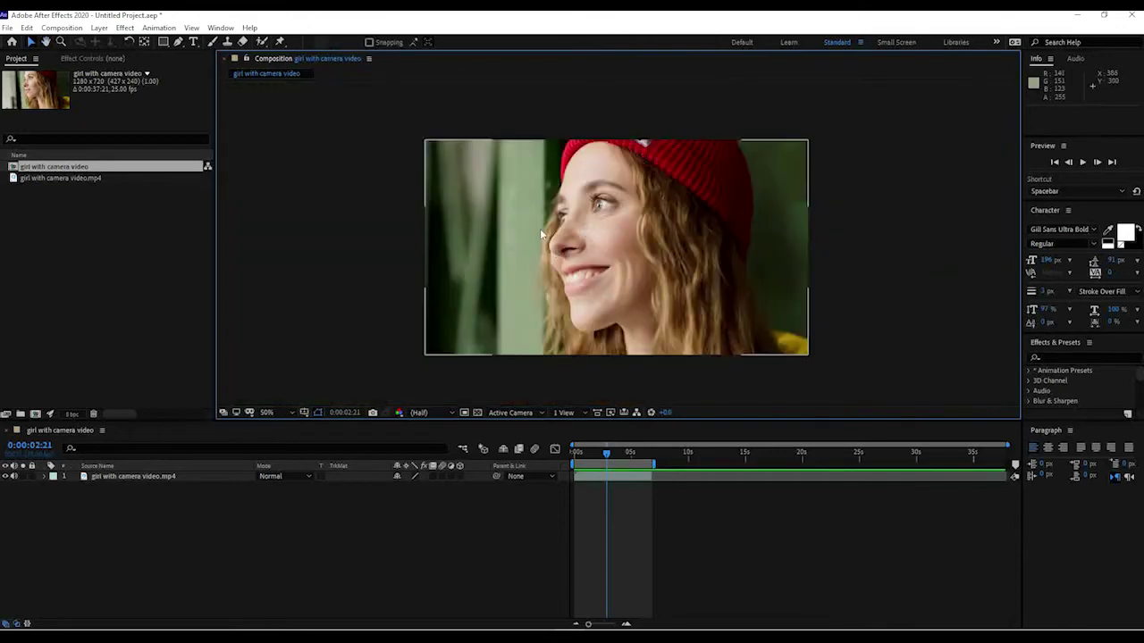
Step: Apply the Hue/Saturation colour correction effect to the girl with camera video layer
click(125, 28)
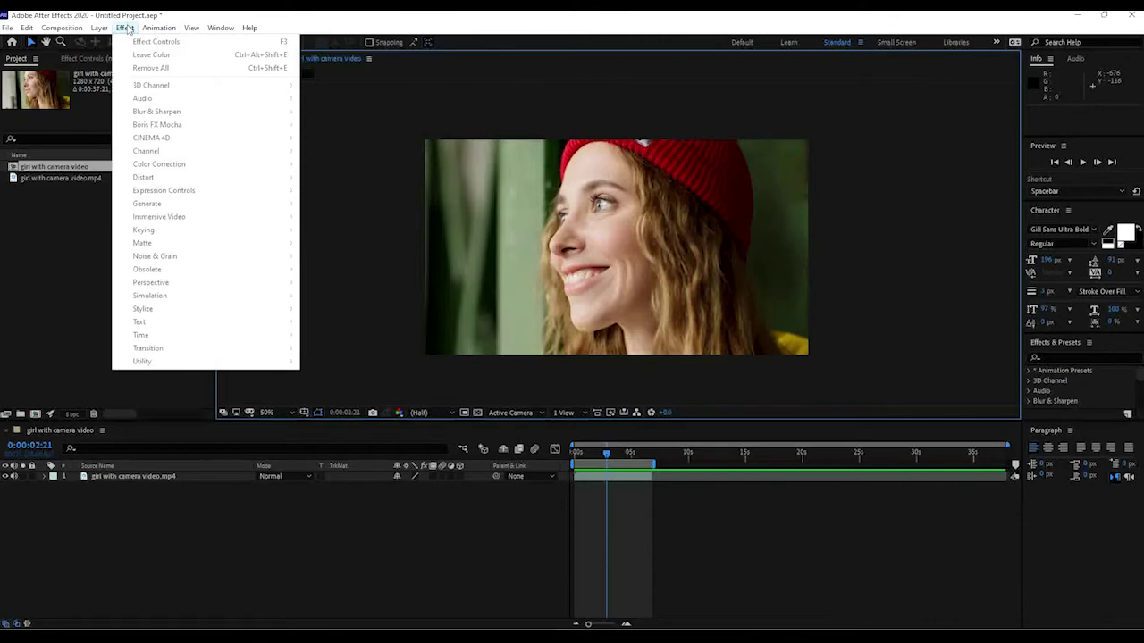
mouse_move(158, 28)
click(634, 480)
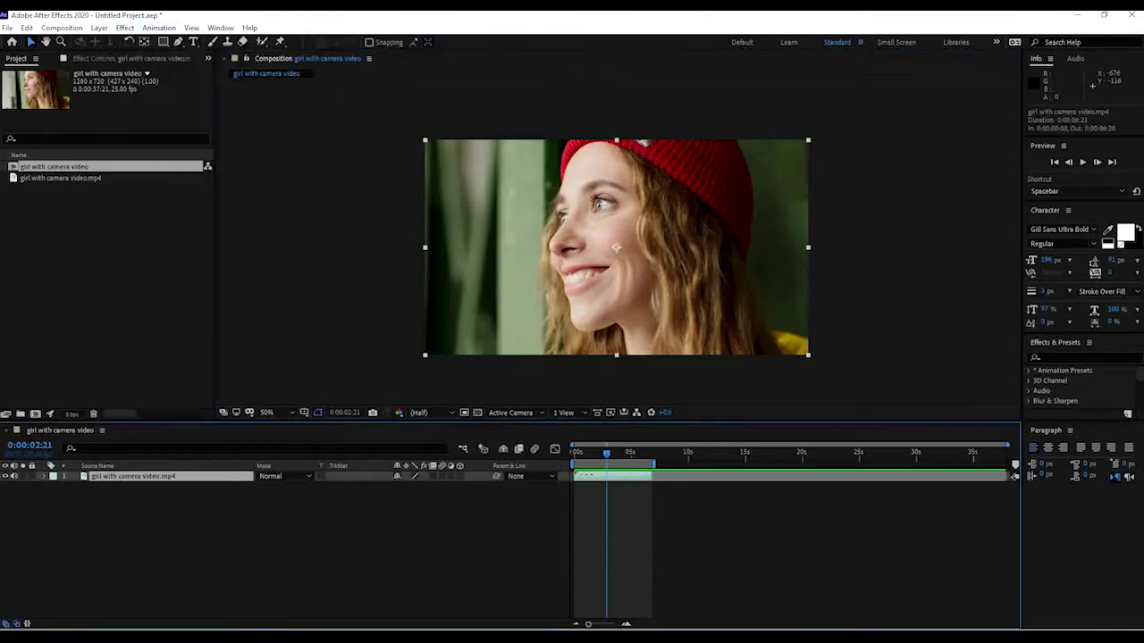
click(125, 30)
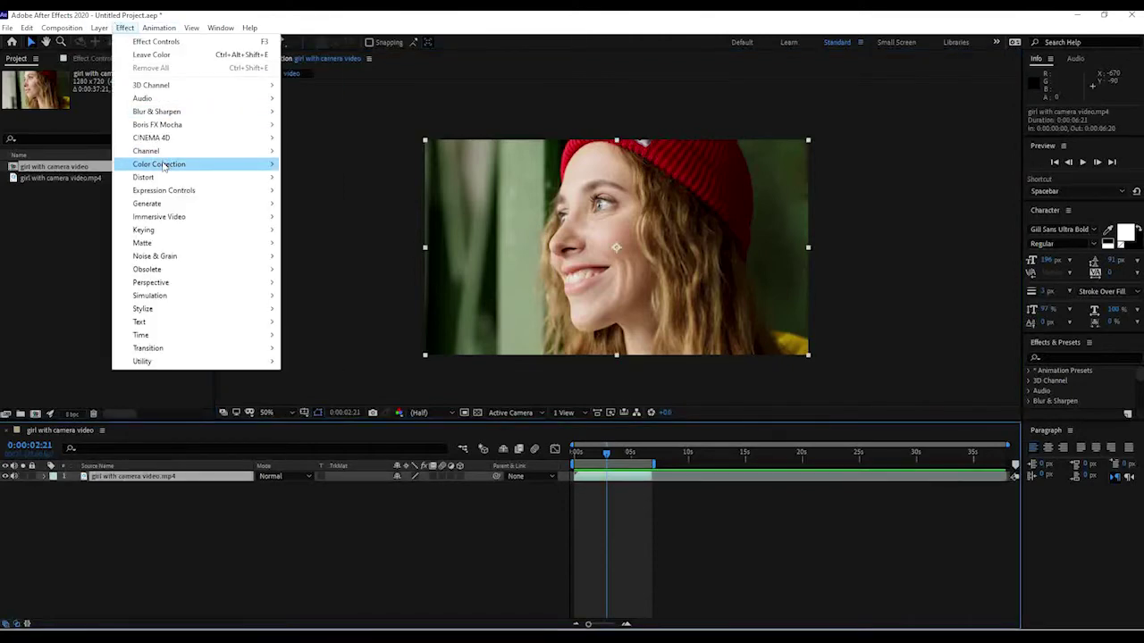
mouse_move(160, 166)
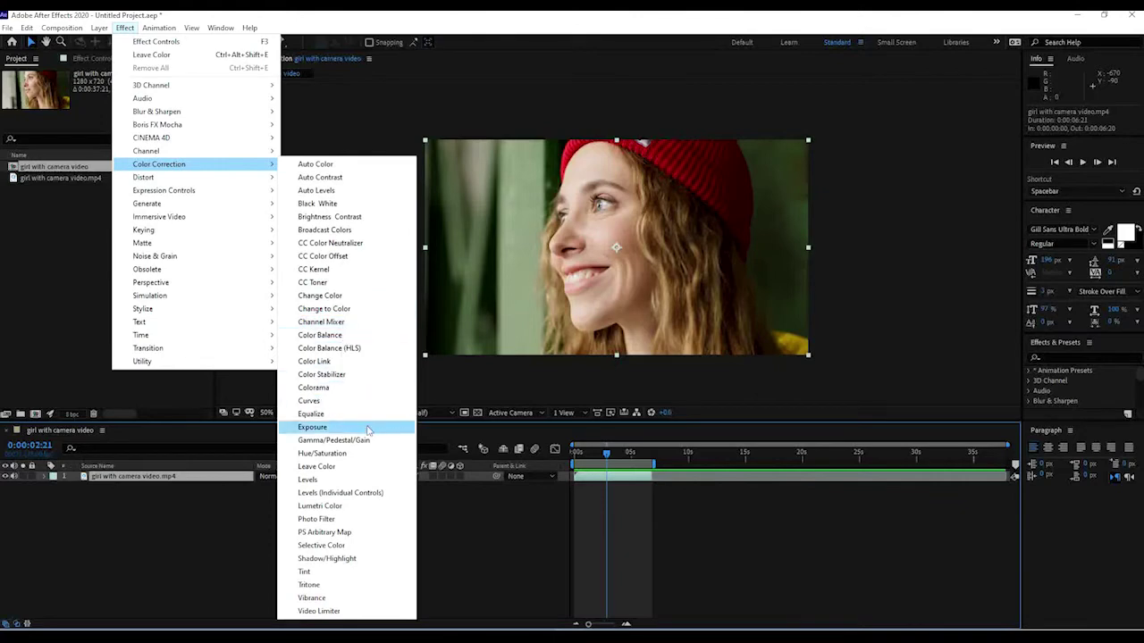
click(320, 454)
Step: Add the Curves colour correction effect to the same layer and review the controls of both effects
click(127, 29)
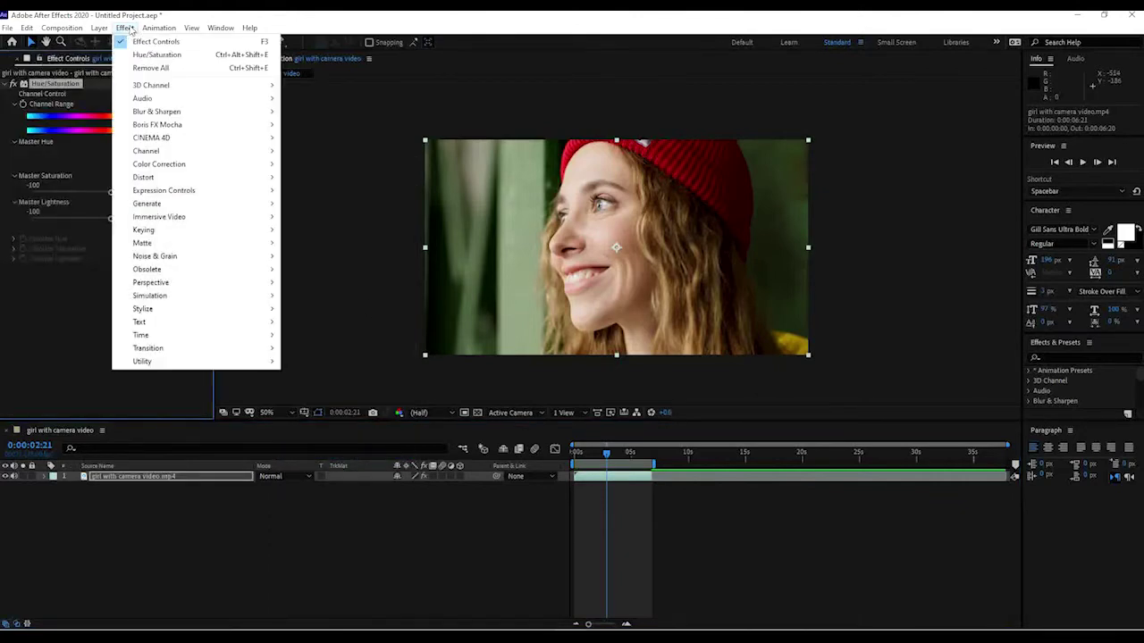
mouse_move(179, 164)
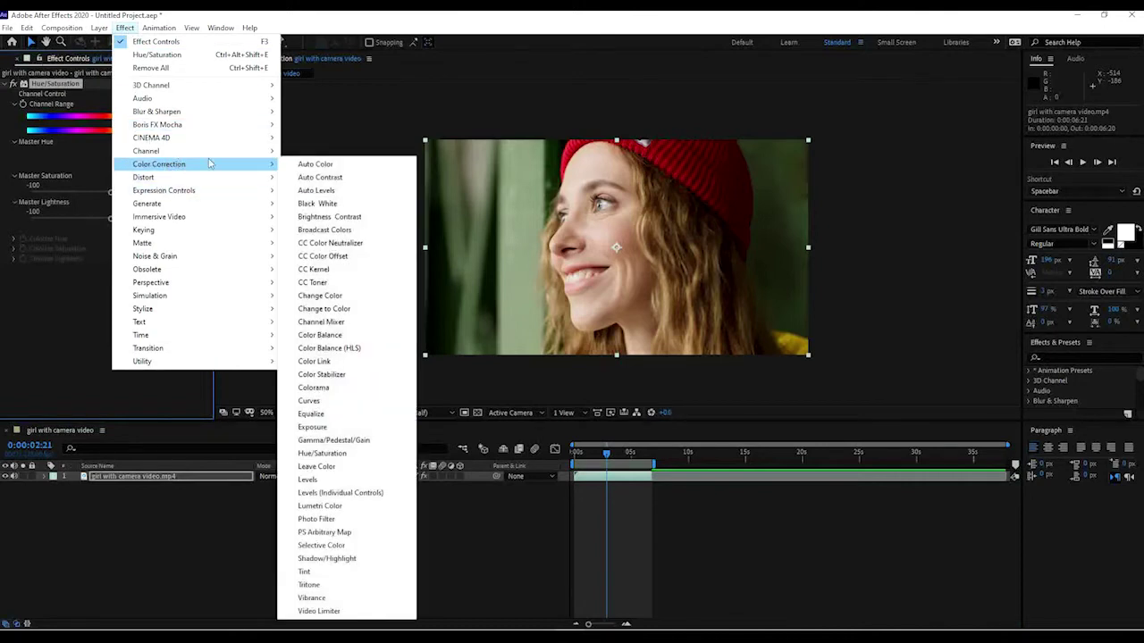
click(310, 401)
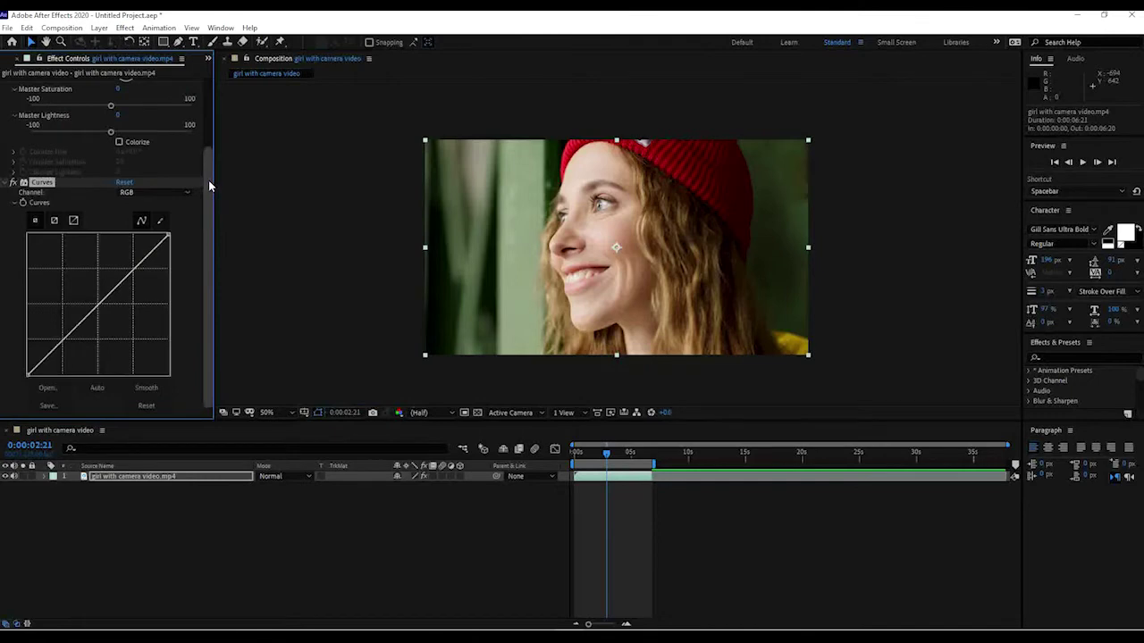
drag(208, 179, 208, 100)
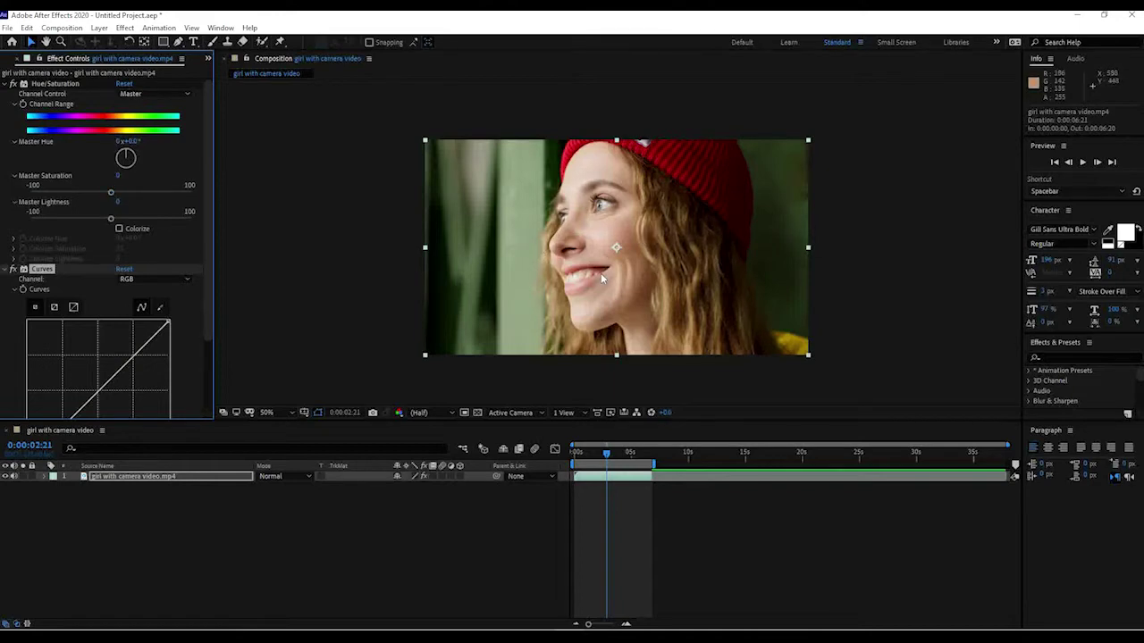
drag(211, 239, 207, 308)
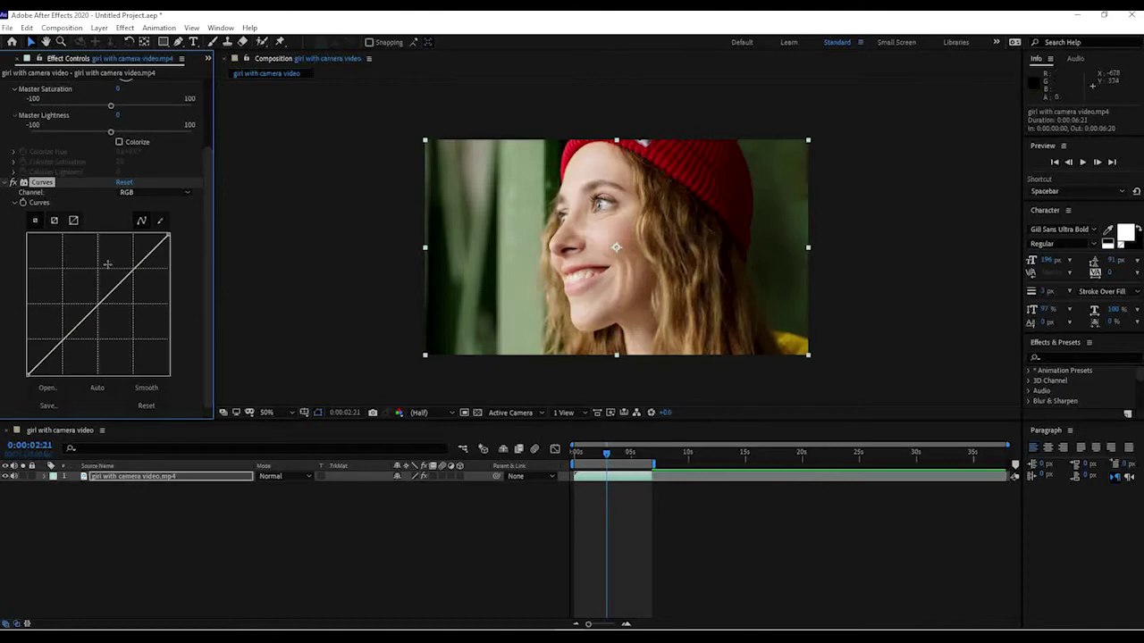
Step: Try Hue/Saturation's Master Saturation at 50 and 100, and finish by setting it to -100
scroll(180, 286, up, 2)
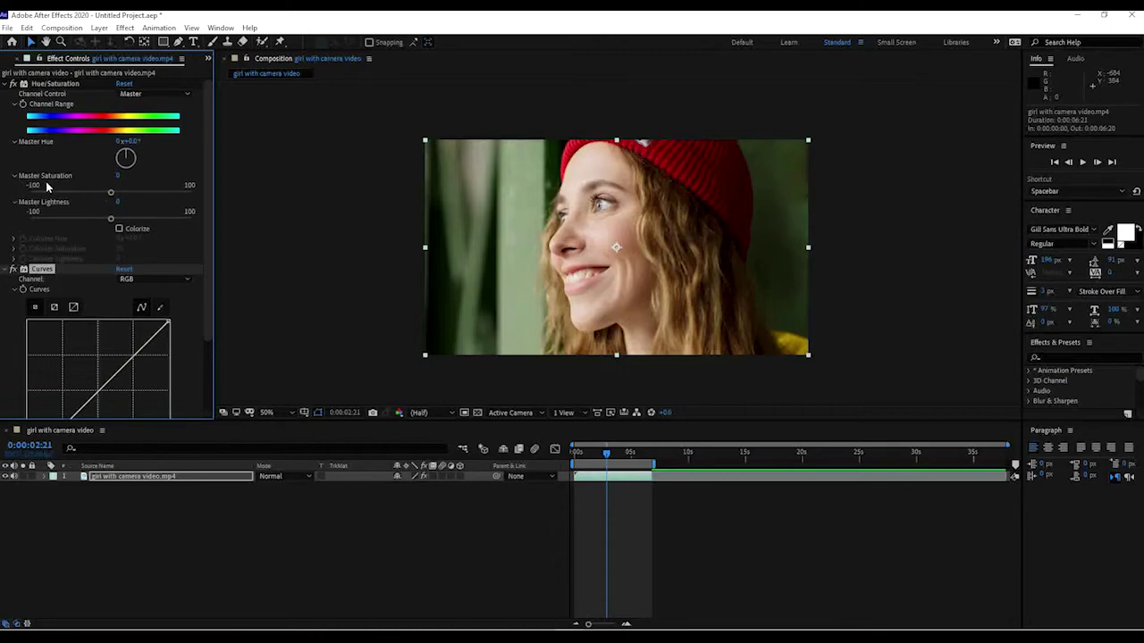
drag(112, 193, 146, 201)
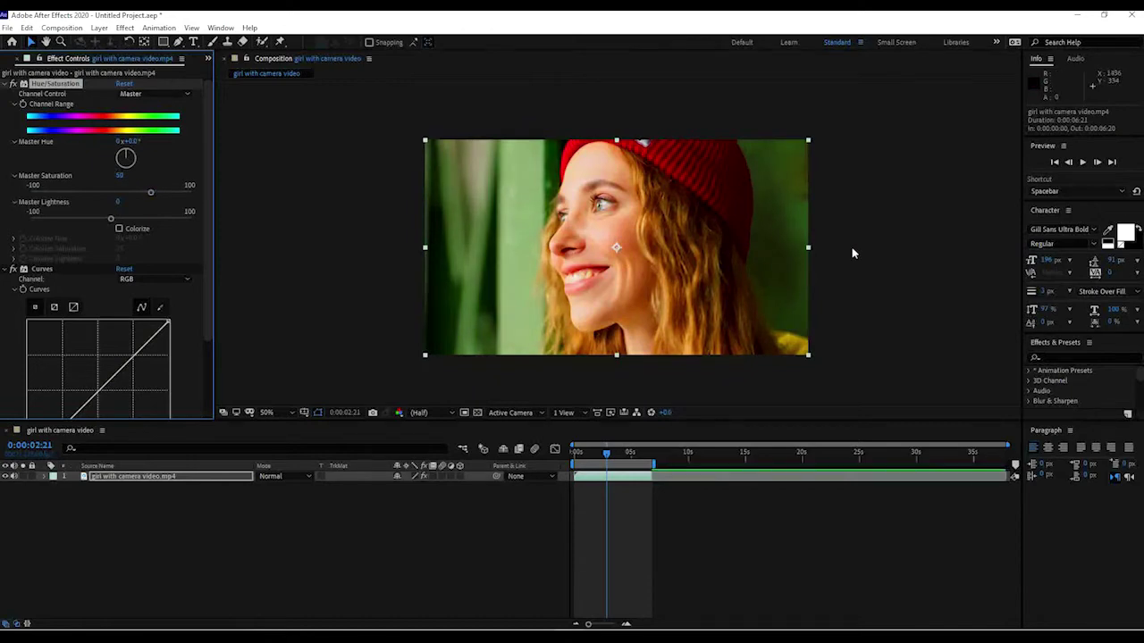
key(slash)
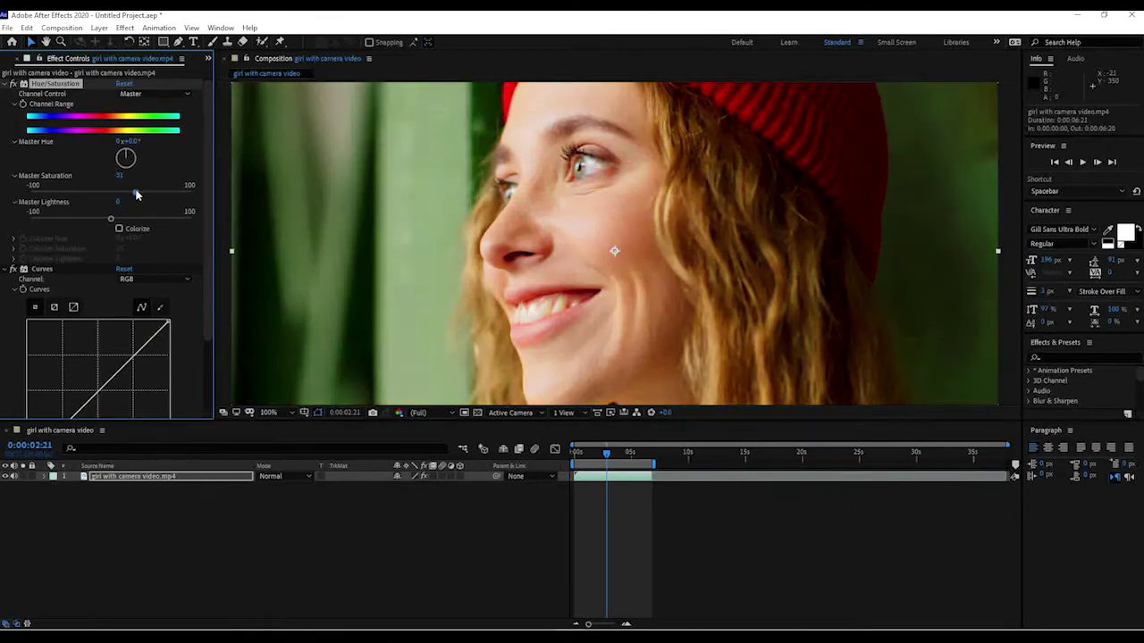
drag(159, 194, 213, 201)
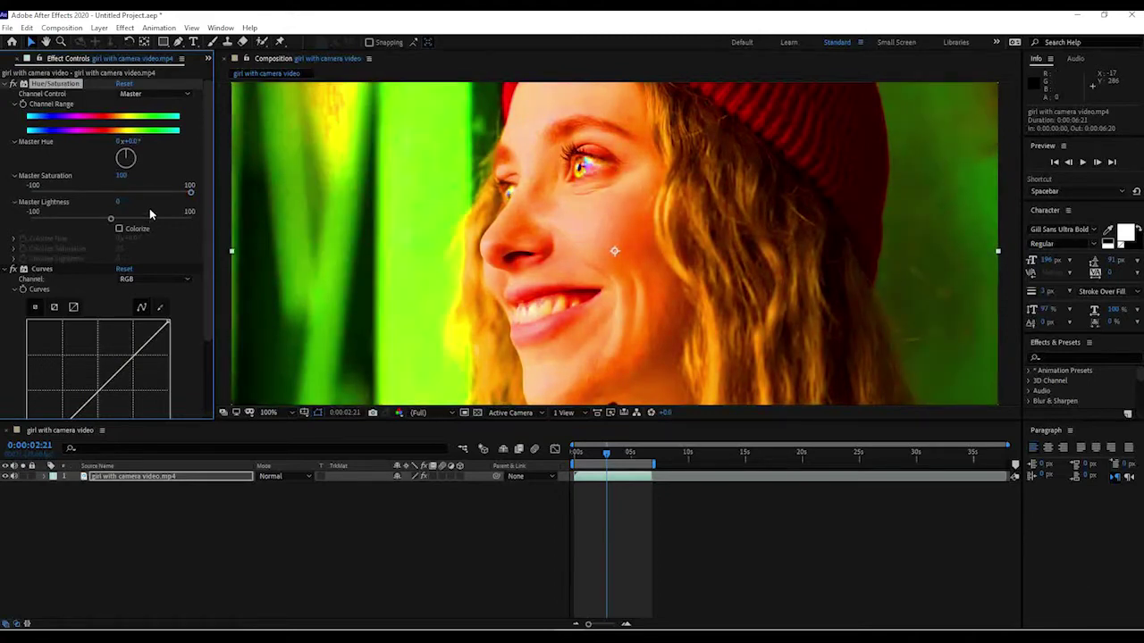
drag(191, 196, 3, 196)
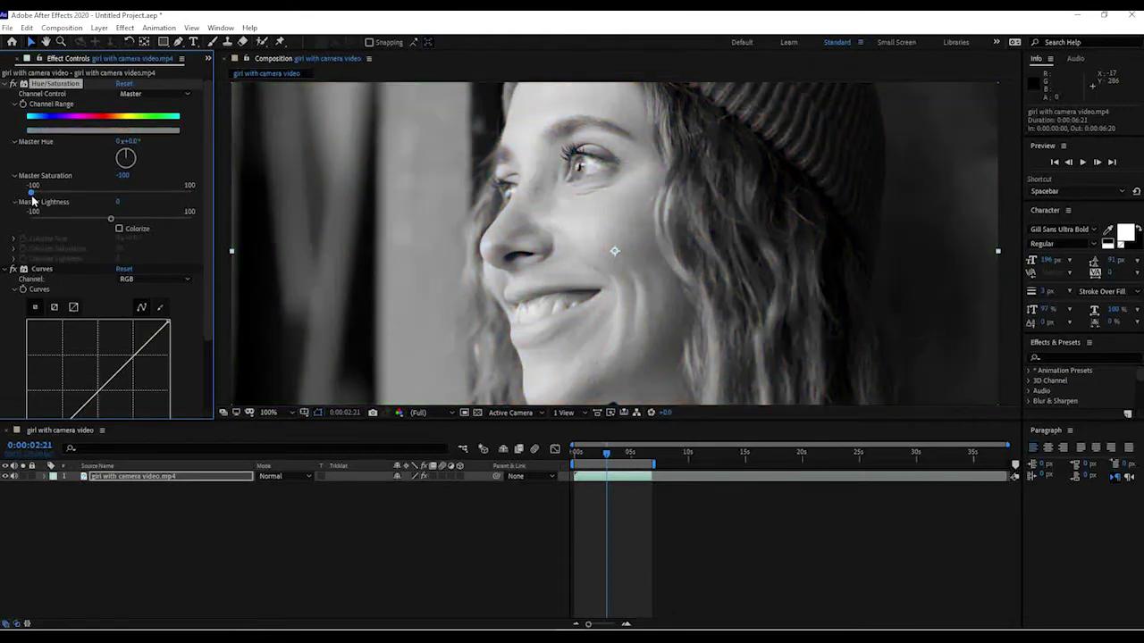
Step: Try Hue/Saturation's Master Saturation at 1 and -62, then reset the effect
key(comma)
key(comma)
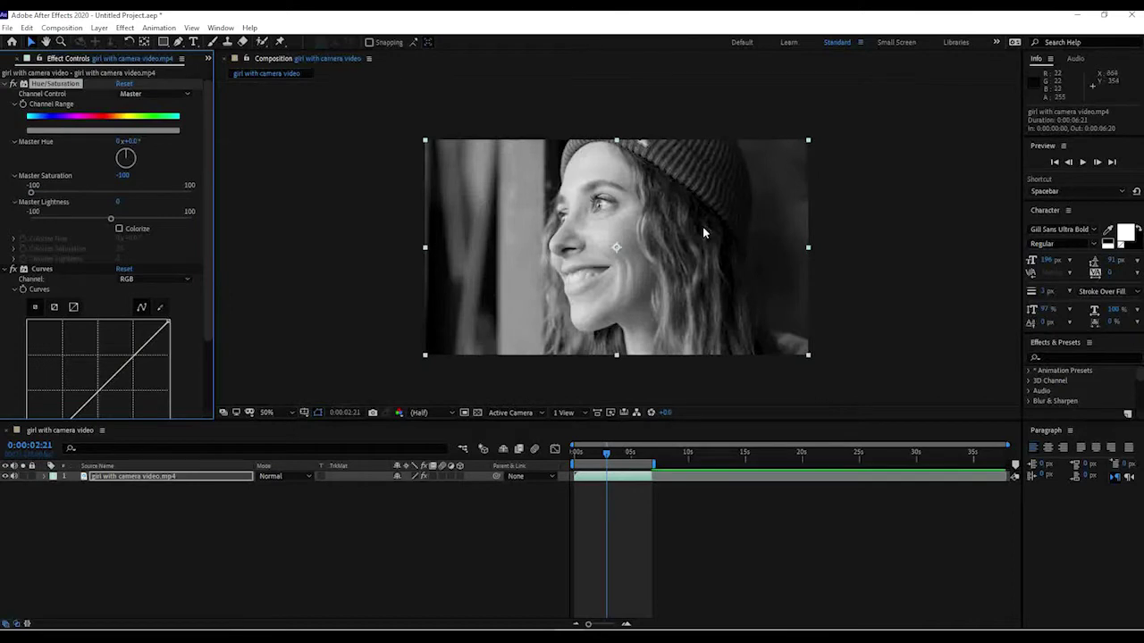
key(period)
key(comma)
drag(32, 194, 116, 195)
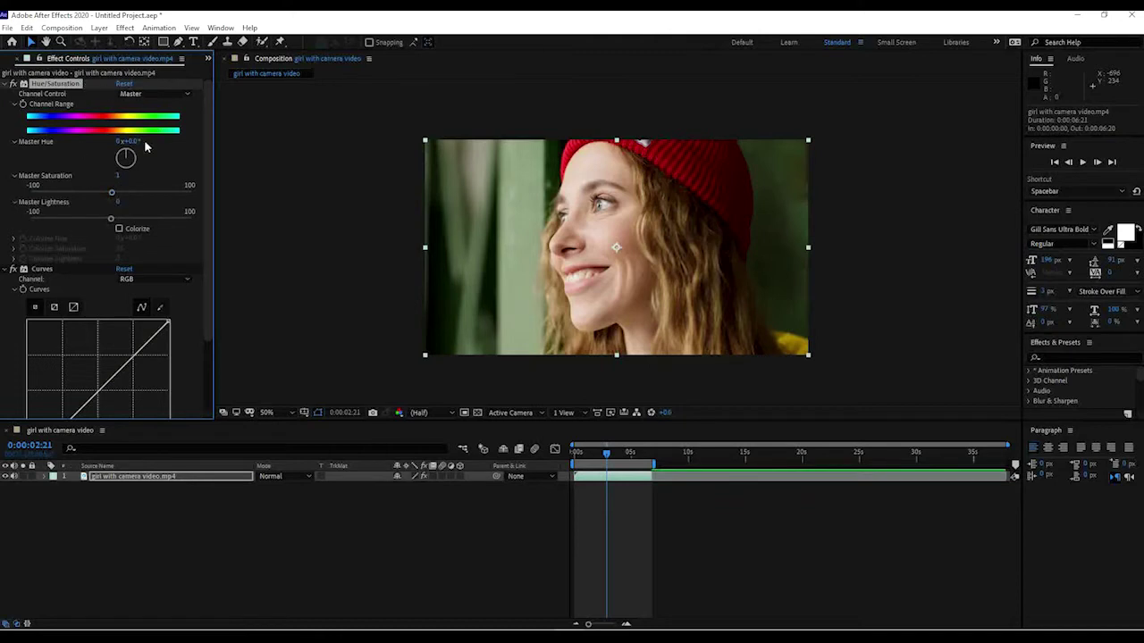
drag(109, 194, 83, 194)
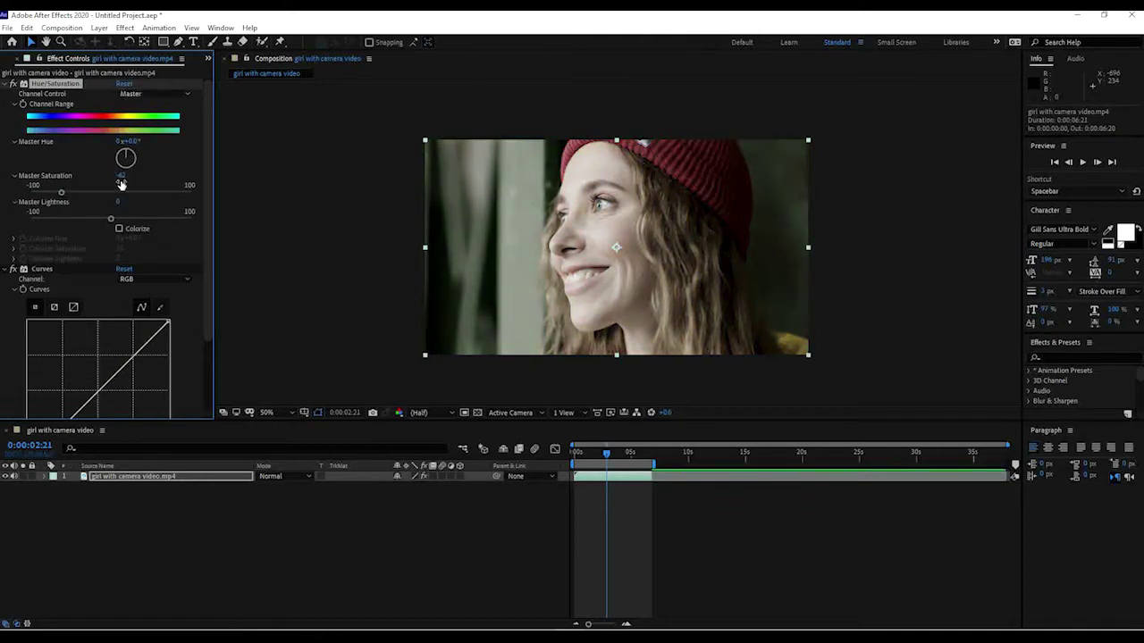
click(124, 83)
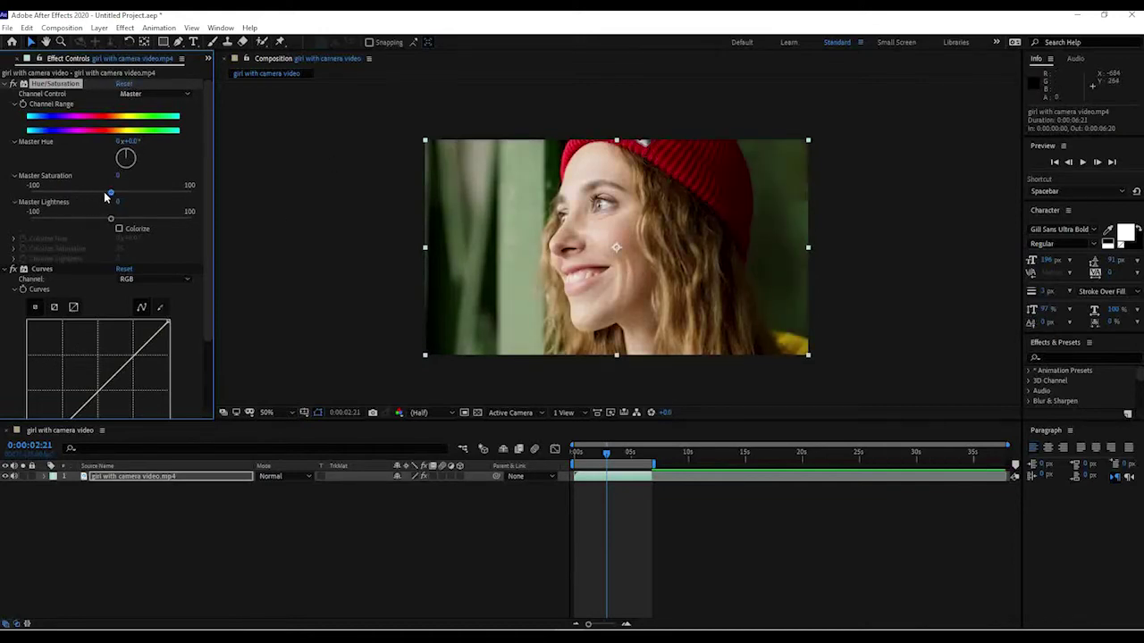
Step: Lower the Hue/Saturation effect's Master Saturation to -26, then ease it back through -11 to -6
drag(111, 196, 95, 197)
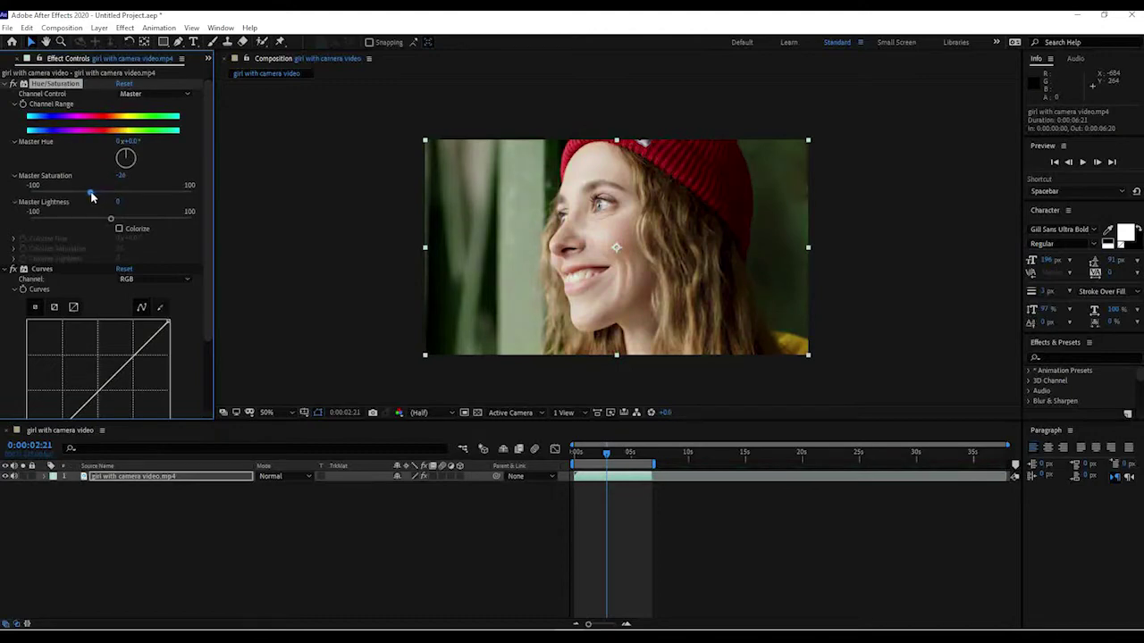
mouse_move(92, 196)
mouse_down()
mouse_move(61, 197)
mouse_move(103, 197)
mouse_up()
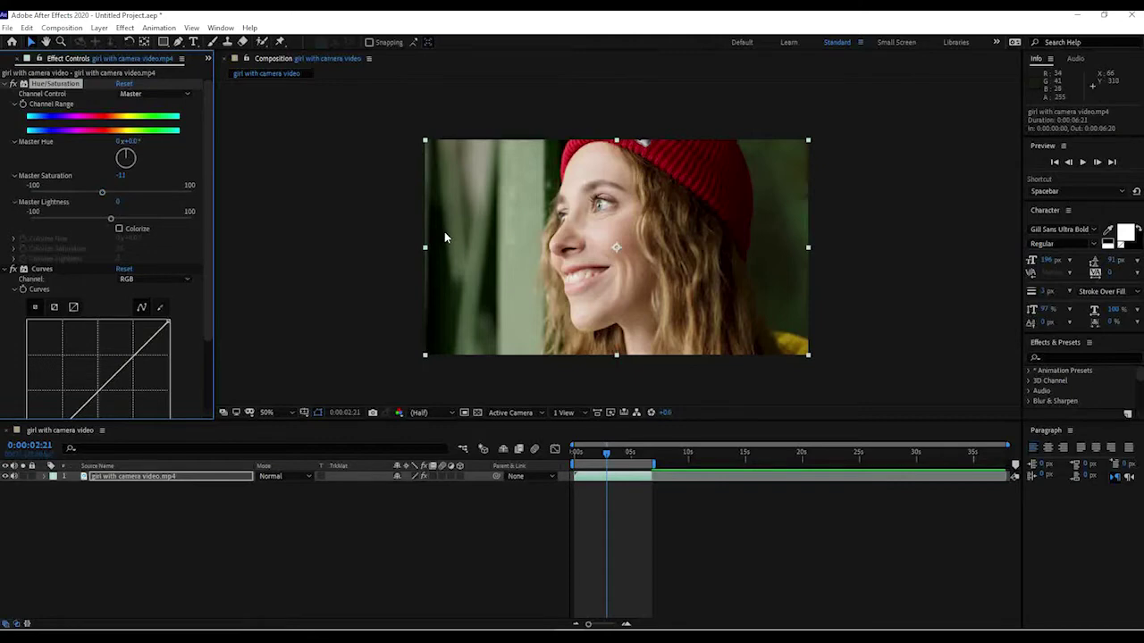
drag(101, 194, 106, 195)
Step: On the Curves RGB channel, lower the highlight end to just under half height and add two points forming an S-curve
drag(207, 166, 207, 239)
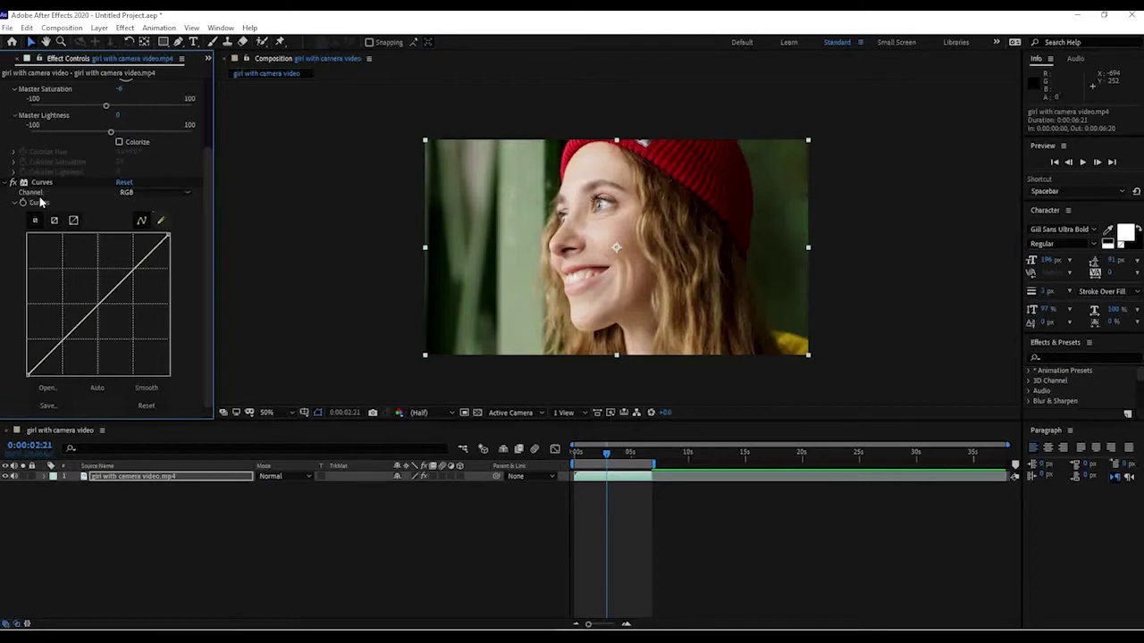
click(159, 193)
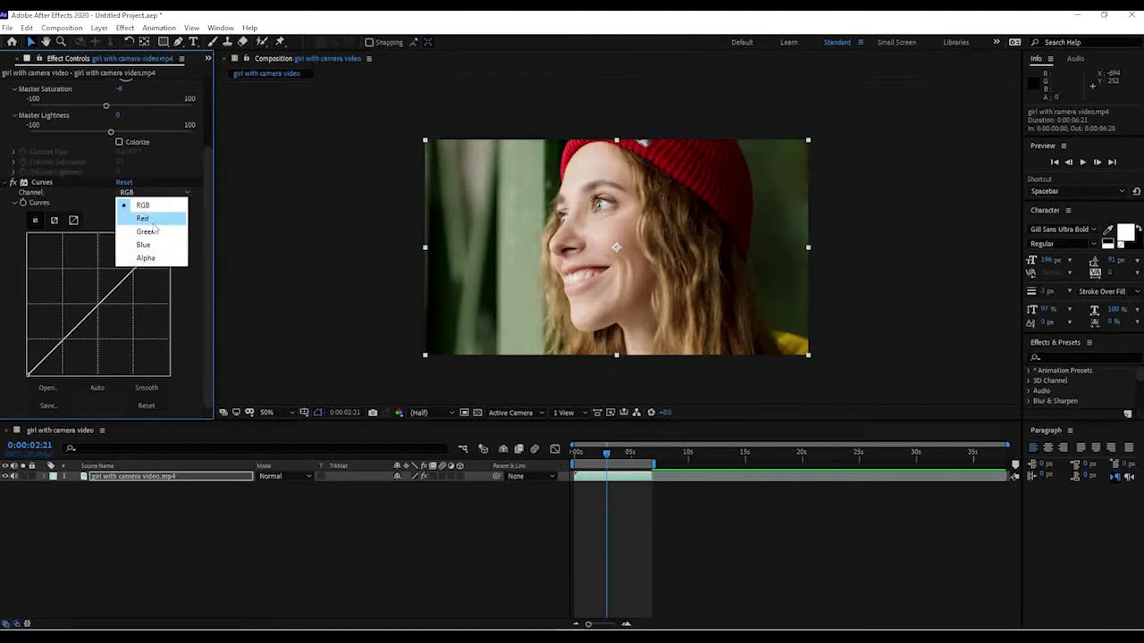
click(150, 205)
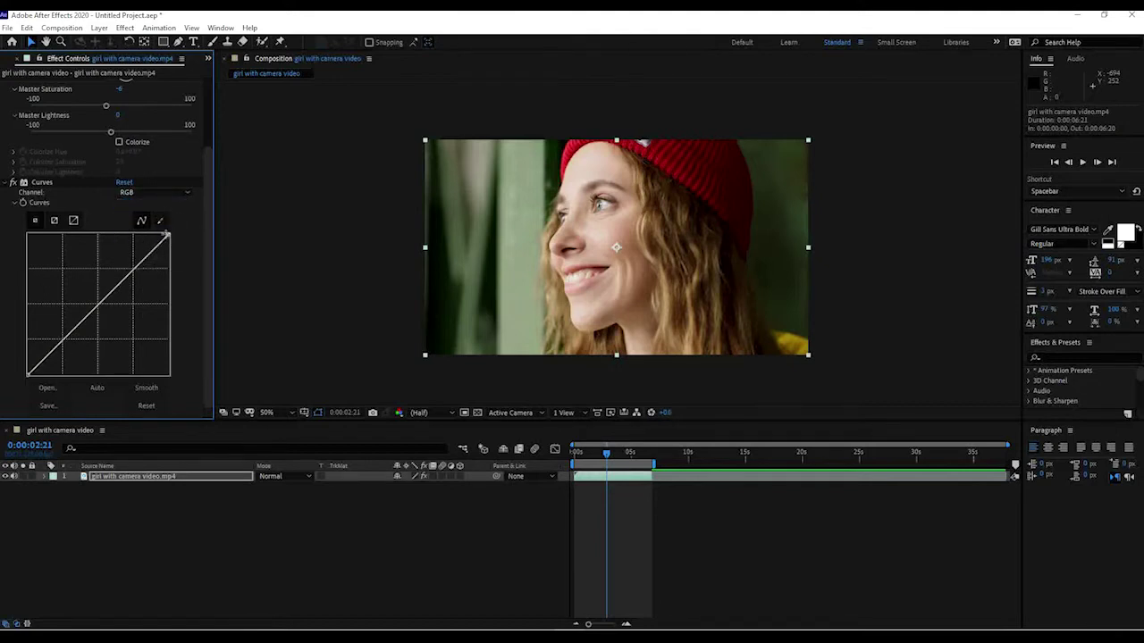
drag(166, 235, 217, 316)
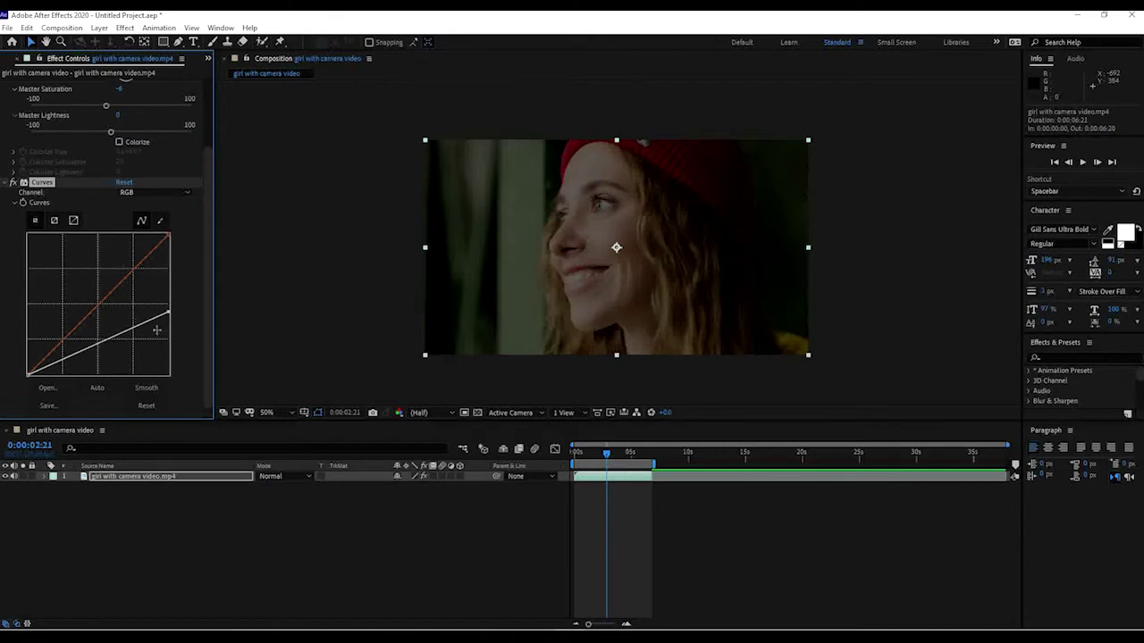
mouse_move(99, 342)
mouse_down()
mouse_move(110, 348)
mouse_move(94, 320)
mouse_move(108, 349)
mouse_up()
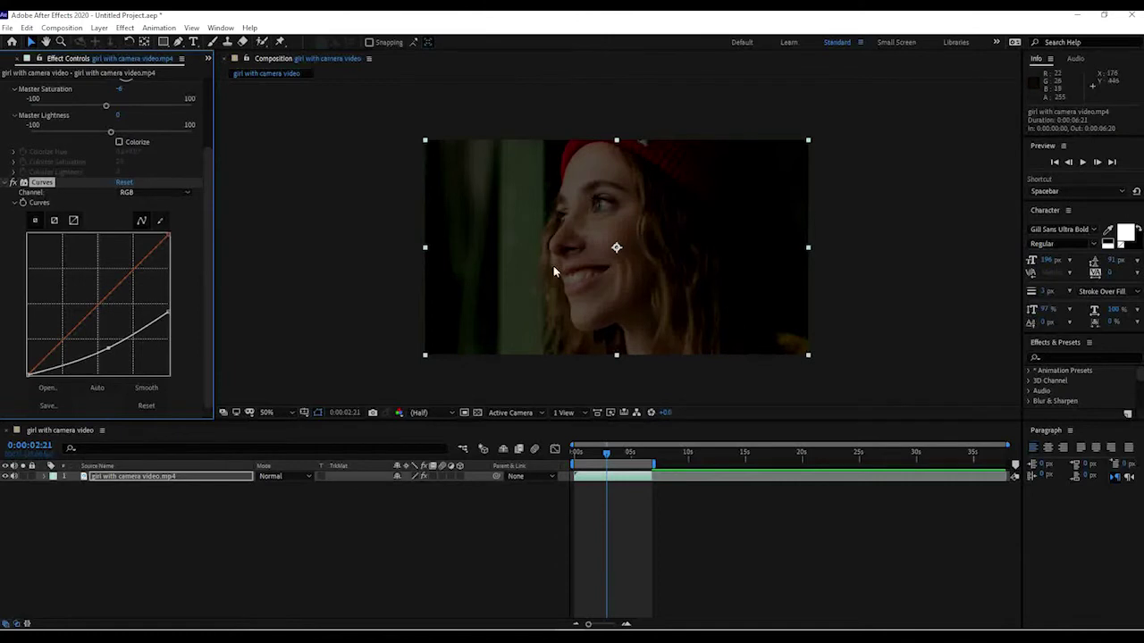
drag(131, 332, 133, 326)
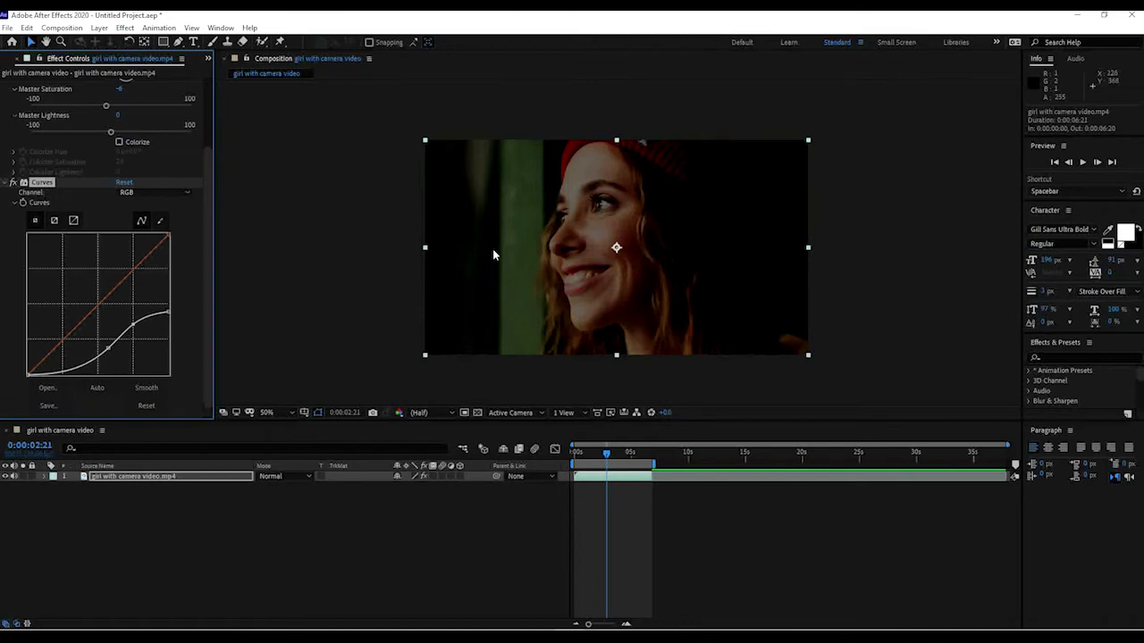
Step: On the Curves Red channel, try lowering the highlights, then boost red by moving the highlight end inward along the graph's upper edge
click(152, 193)
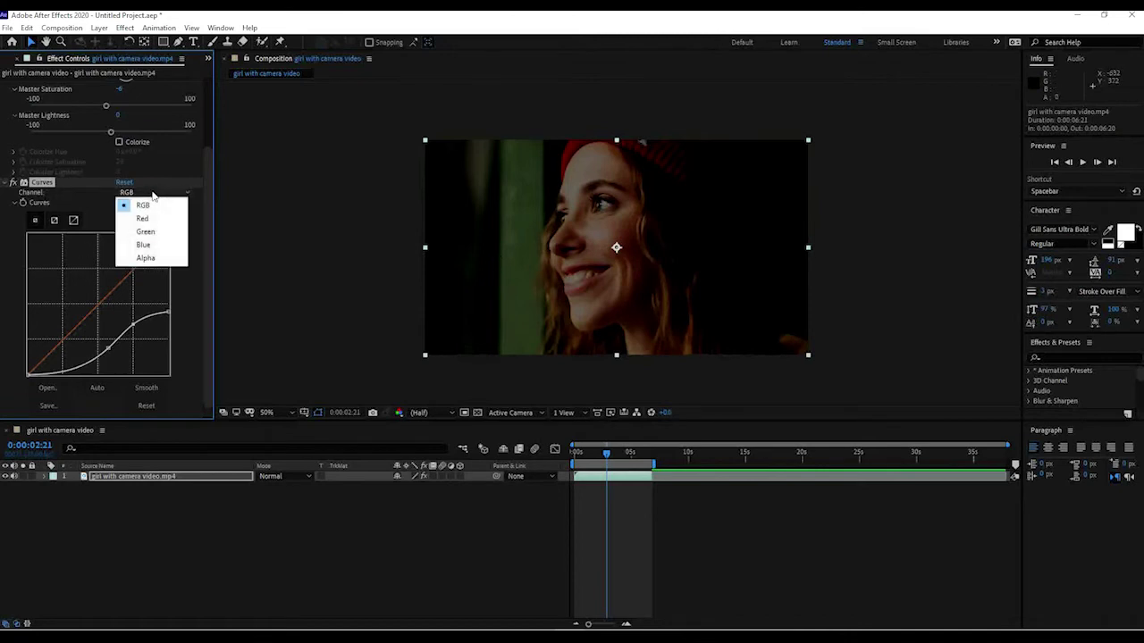
click(135, 218)
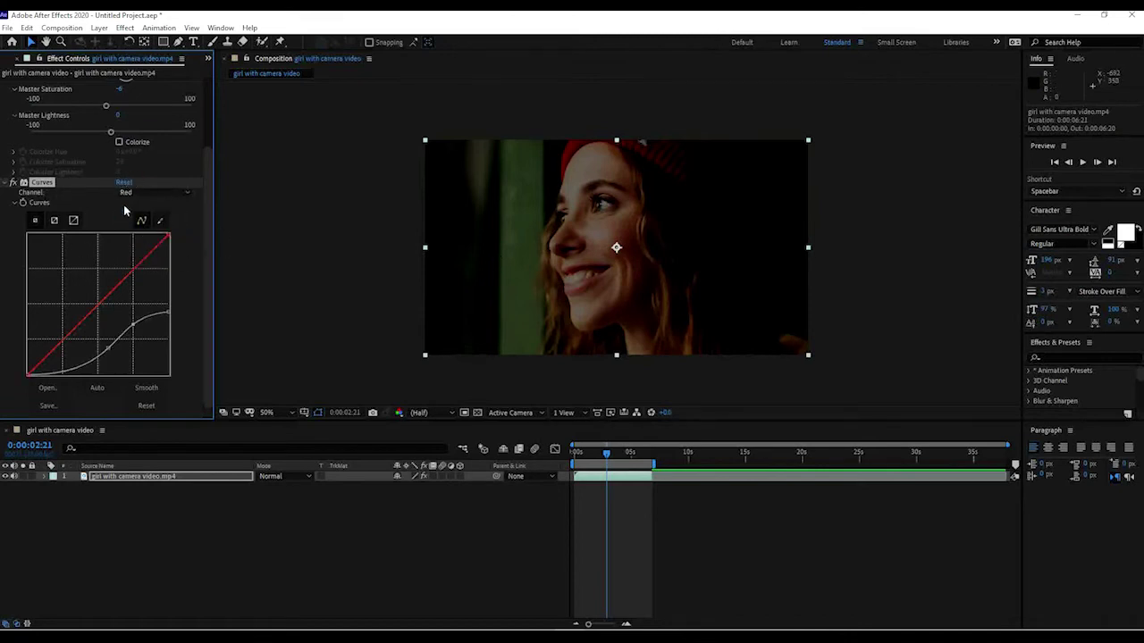
drag(167, 235, 203, 381)
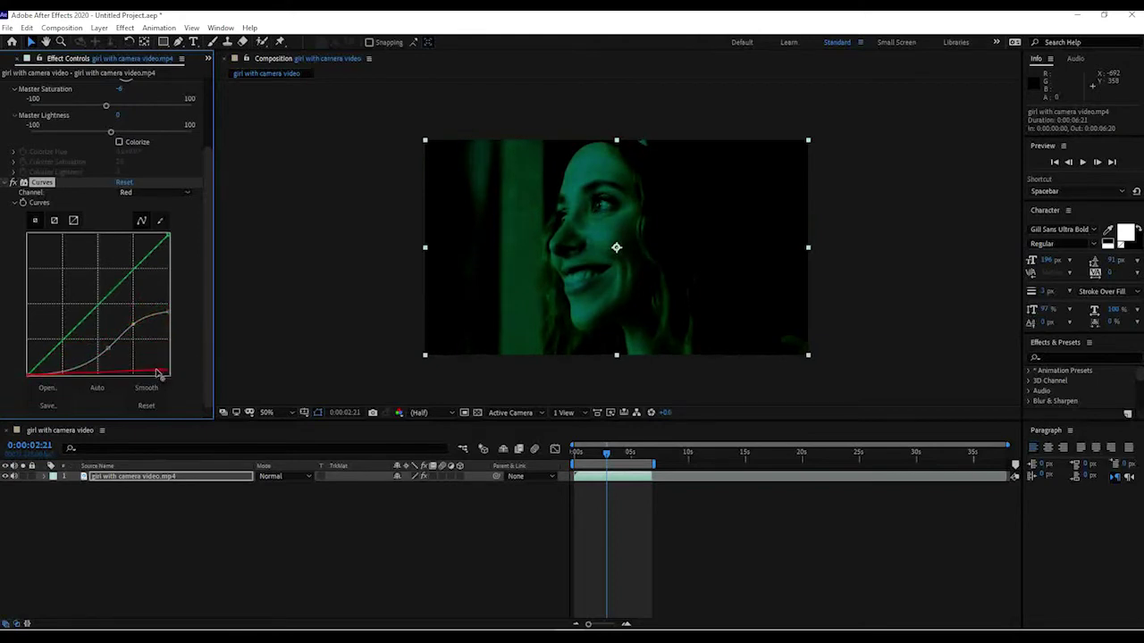
drag(29, 374, 11, 322)
drag(29, 373, 11, 273)
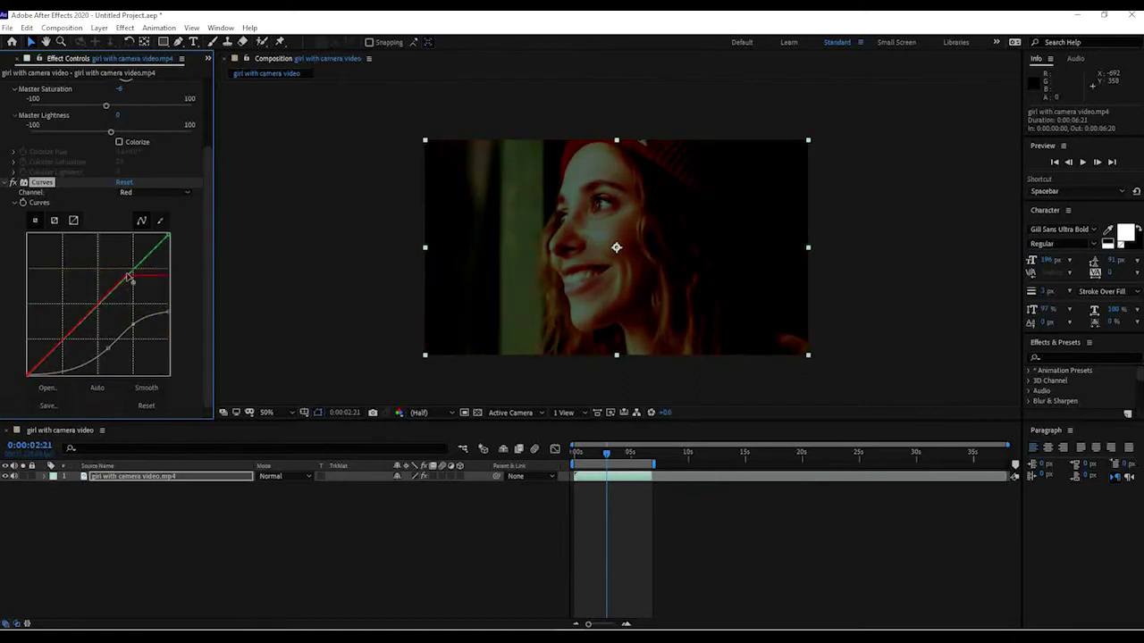
drag(165, 216, 143, 211)
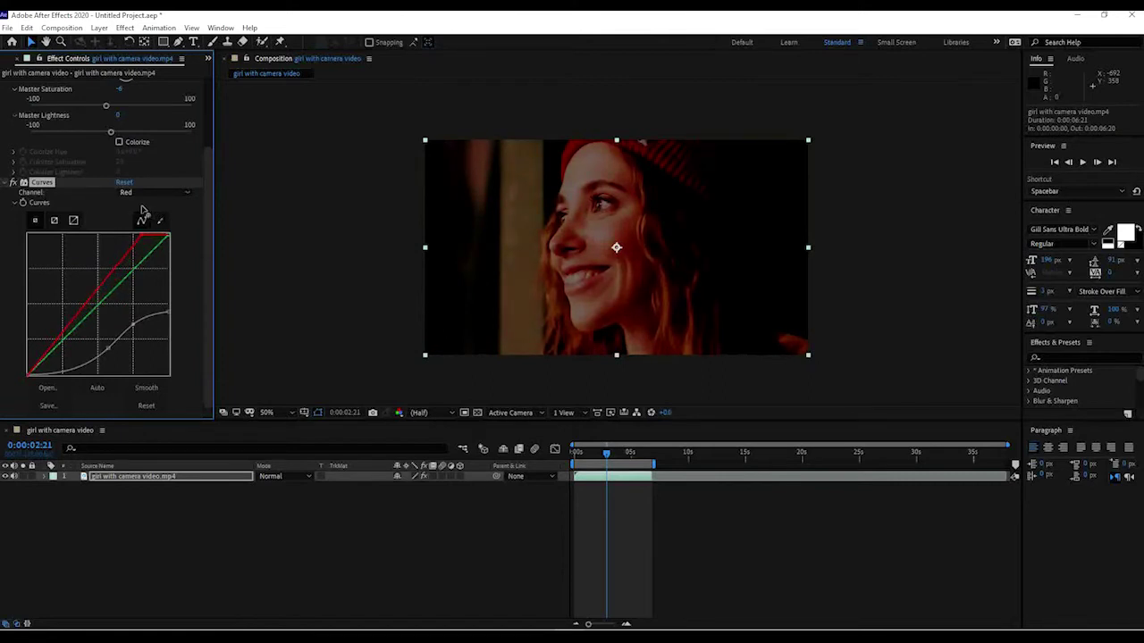
drag(140, 207, 149, 207)
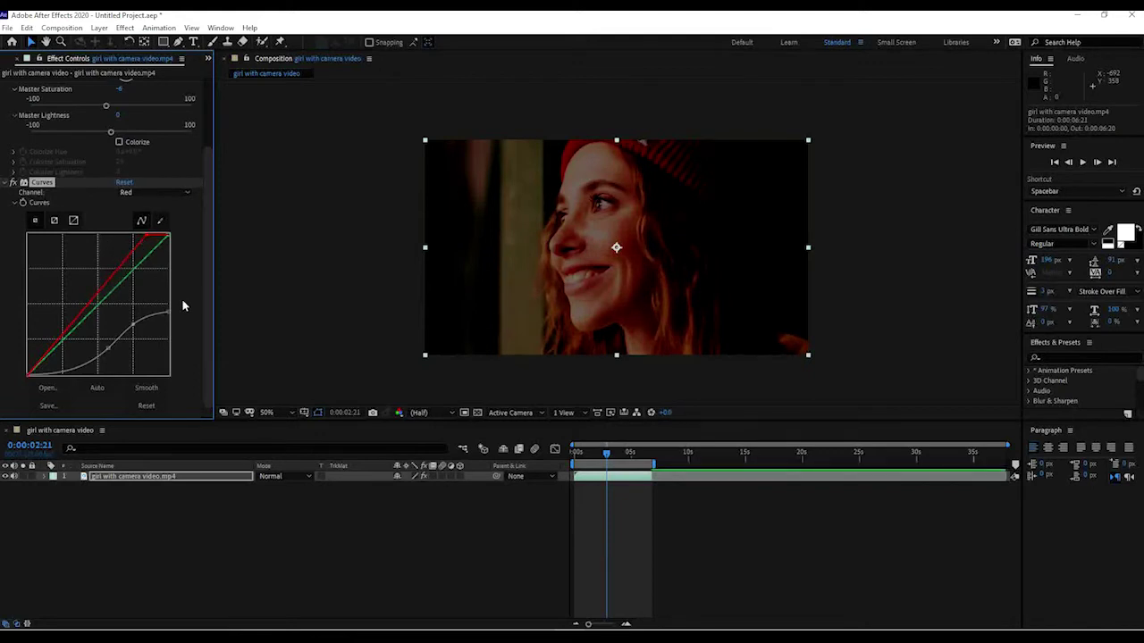
Step: Soften the red boost by shifting the Red curve's highlight point slightly back towards the graph's upper corner
click(174, 194)
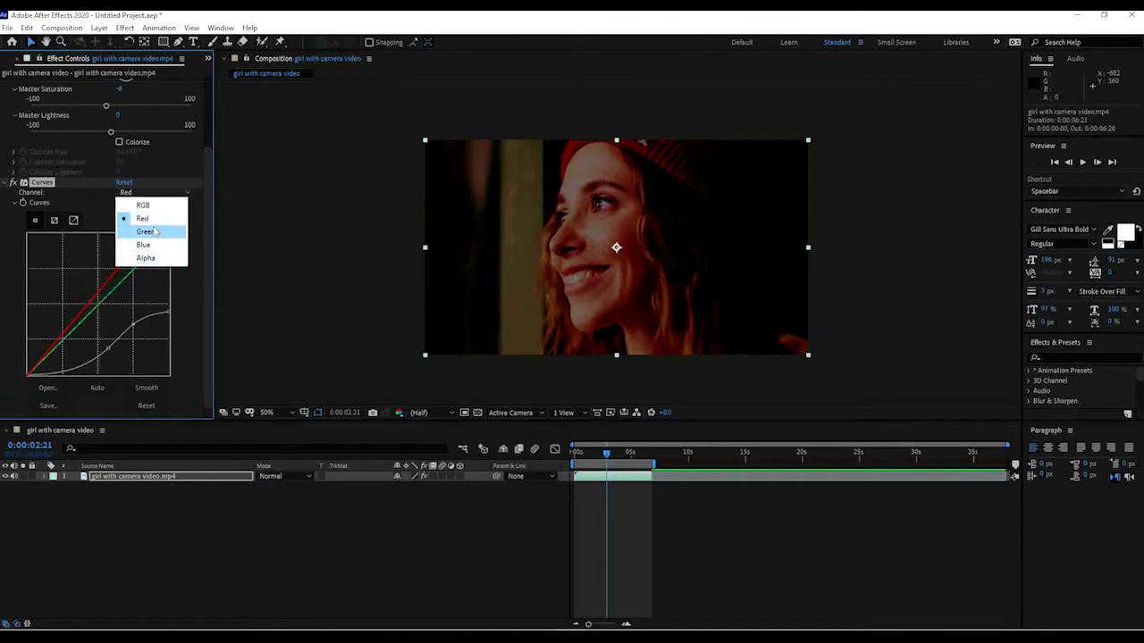
click(200, 215)
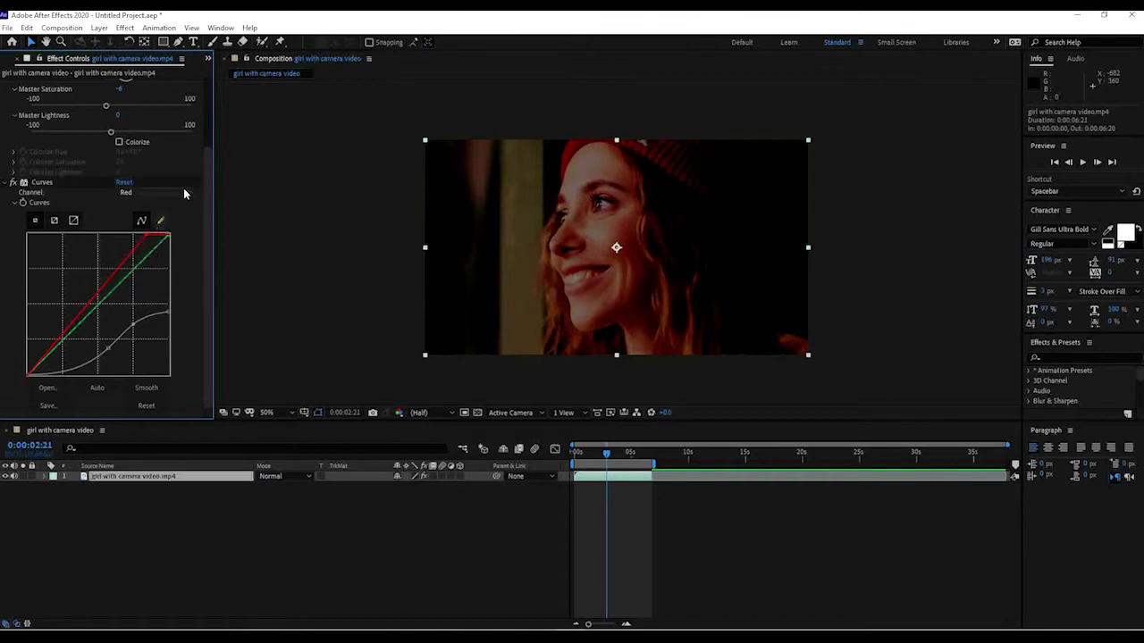
click(148, 235)
drag(148, 235, 159, 237)
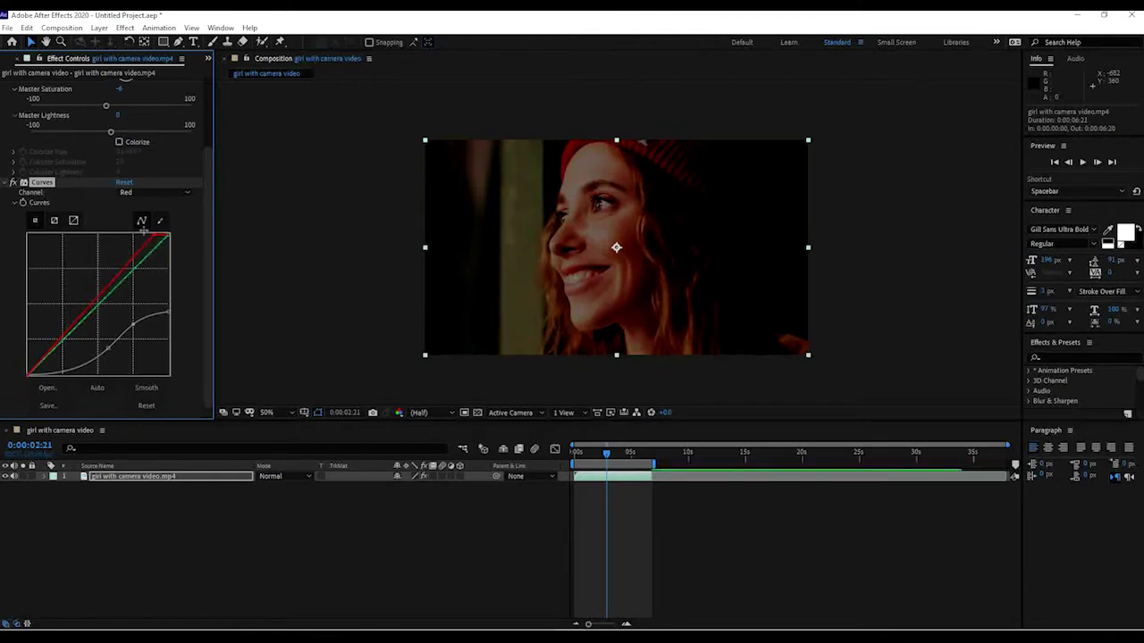
Step: On the Curves Green channel, move the highlight end inward and slightly down so the brightest greens are capped
click(142, 192)
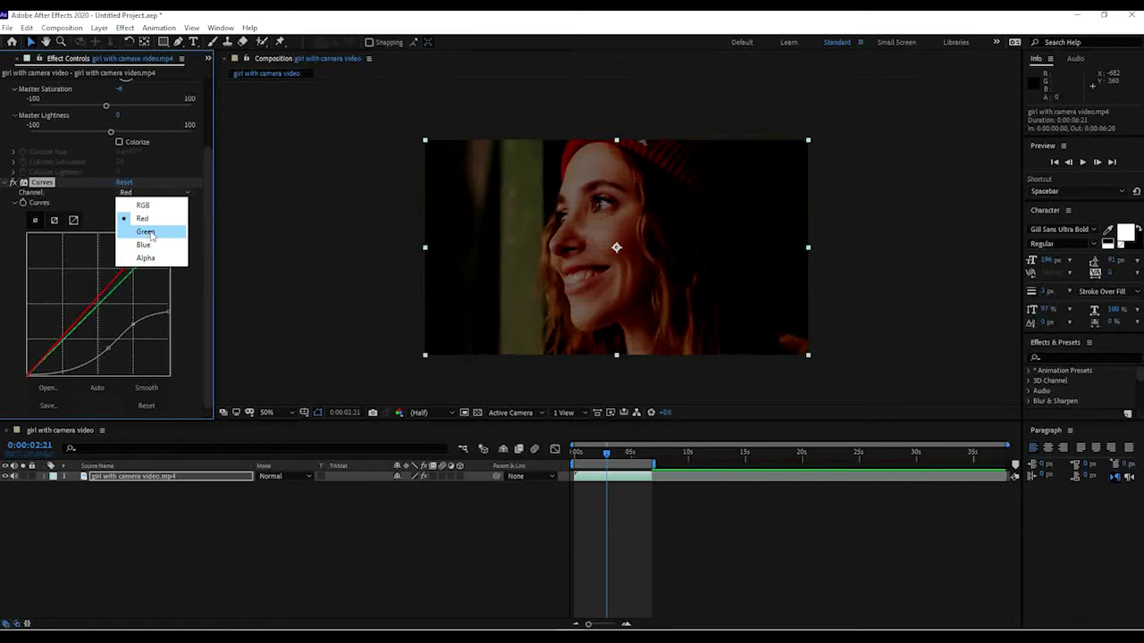
click(150, 232)
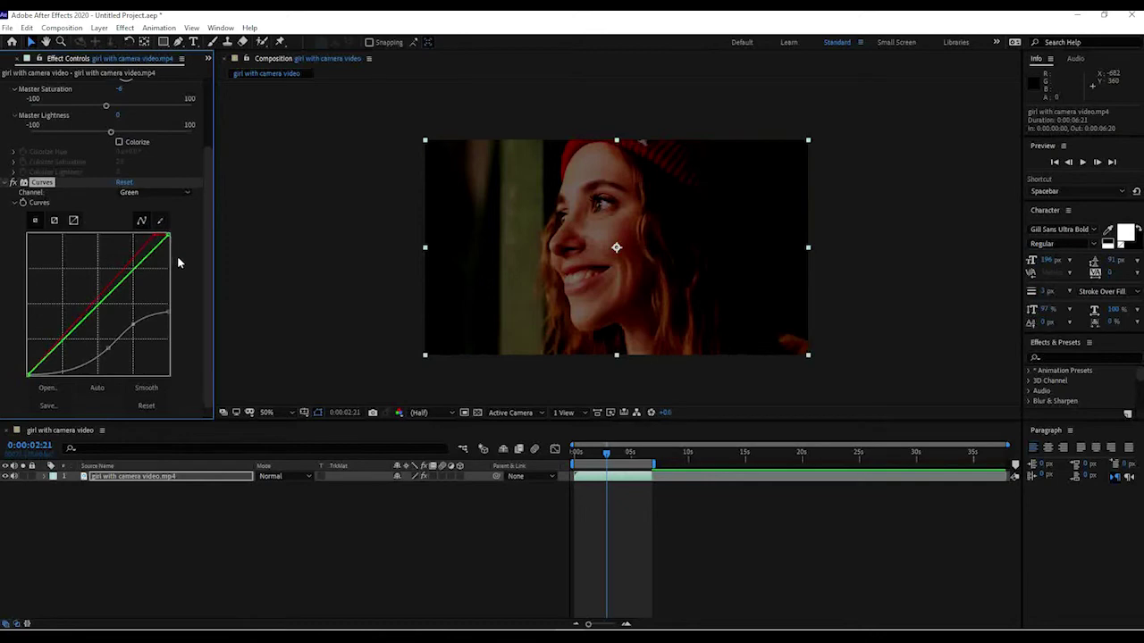
drag(170, 236, 143, 258)
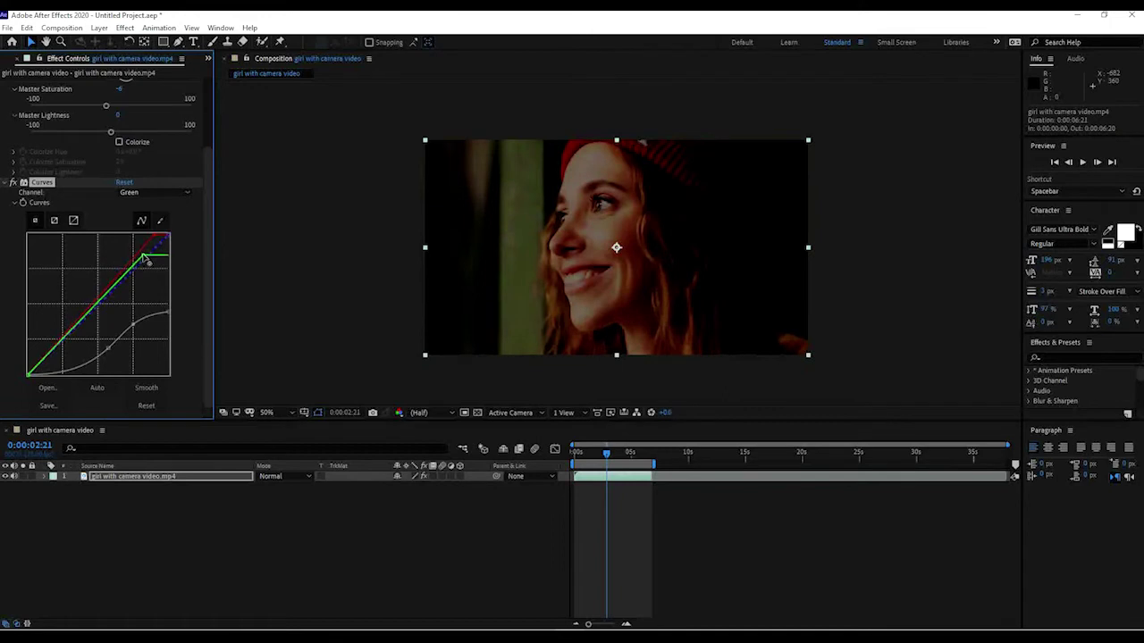
Step: On the Curves Blue channel, pull the highlight end inward and down to about two-thirds height to reduce the blues
click(151, 192)
click(170, 240)
drag(173, 239, 130, 288)
drag(134, 289, 138, 285)
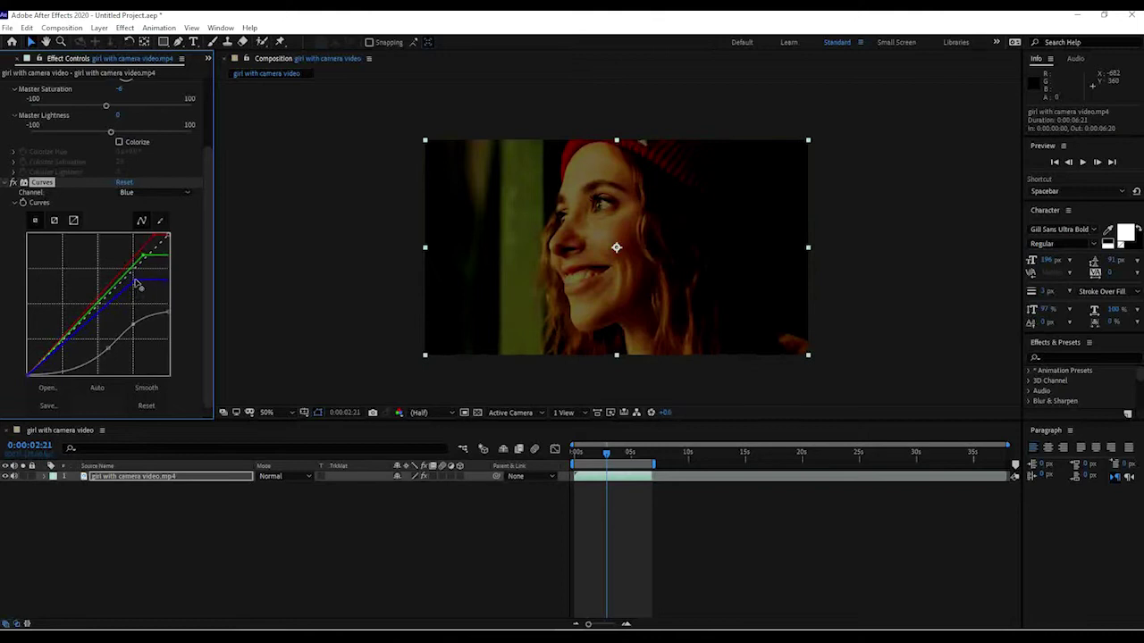
Step: Fine-tune the highlight points of the individual color curves, then raise the RGB curve's upper middle point slightly
click(157, 237)
mouse_move(140, 245)
mouse_down()
mouse_move(151, 262)
mouse_move(135, 277)
mouse_move(149, 280)
mouse_move(137, 276)
mouse_move(154, 261)
mouse_up()
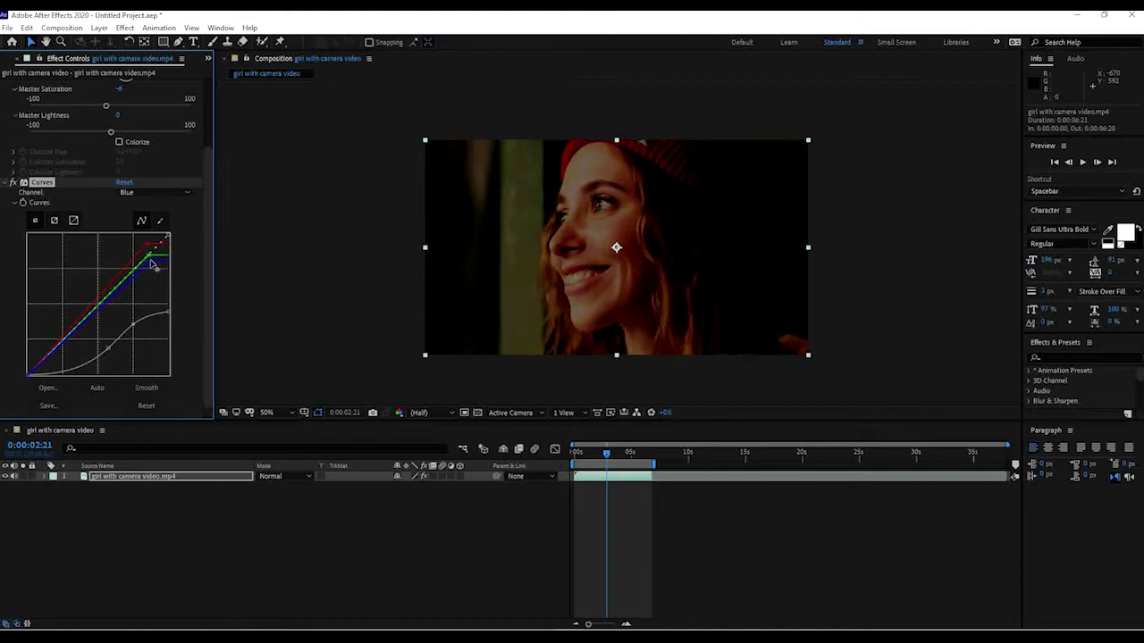
drag(166, 310, 136, 323)
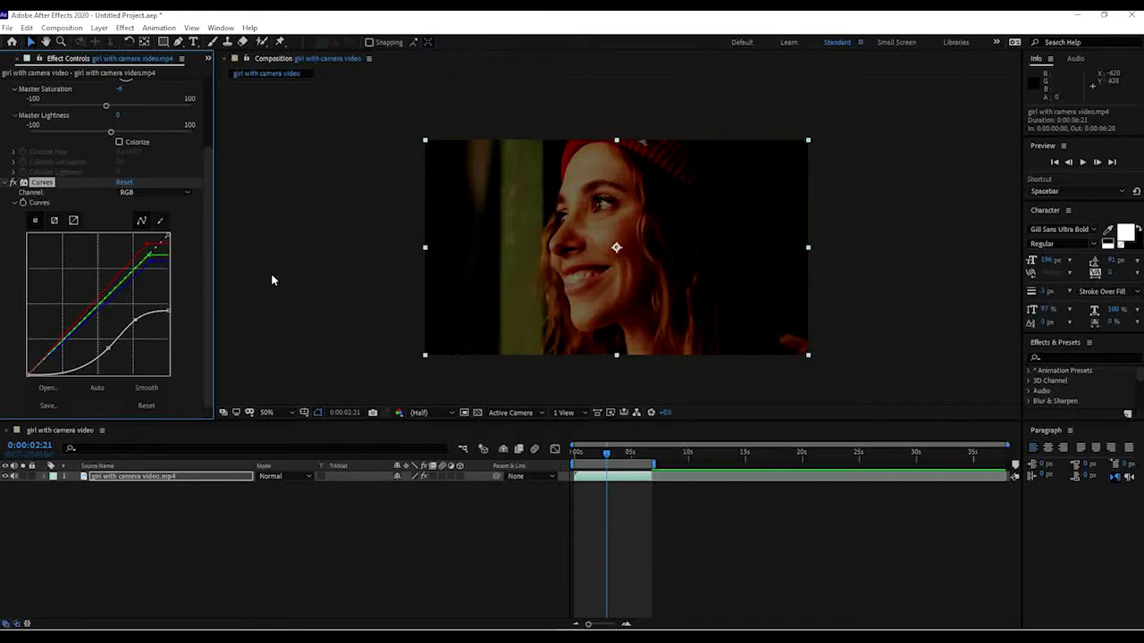
Step: Set Hue/Saturation's Master Saturation to -16 and collapse the controls of both effects
scroll(178, 194, up, 3)
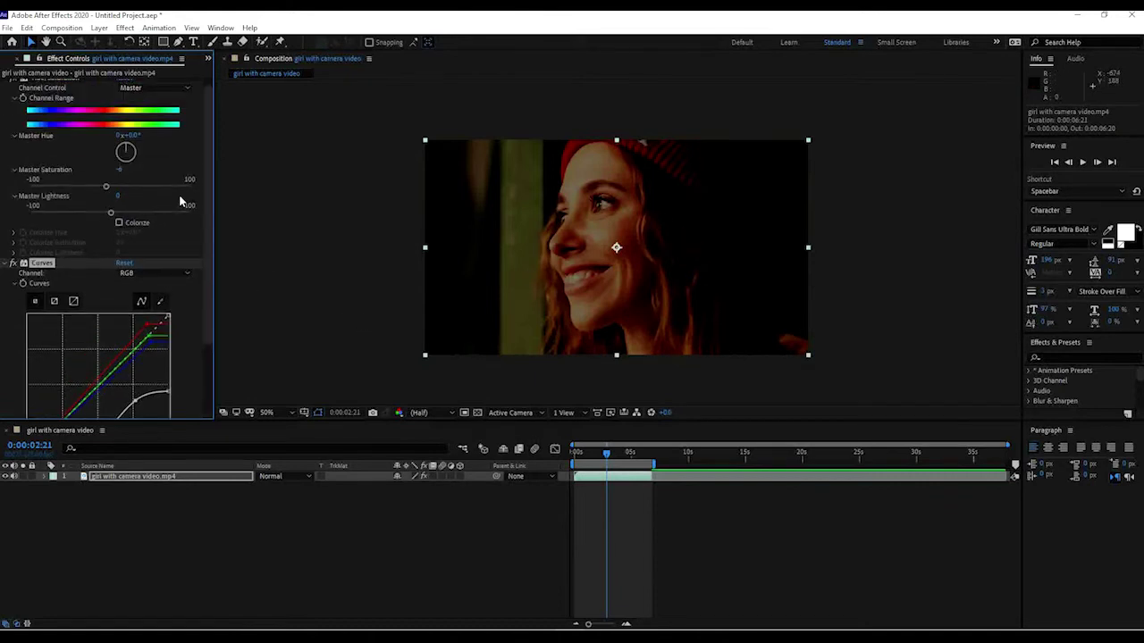
mouse_move(108, 194)
mouse_down()
mouse_move(132, 191)
mouse_move(109, 193)
mouse_up()
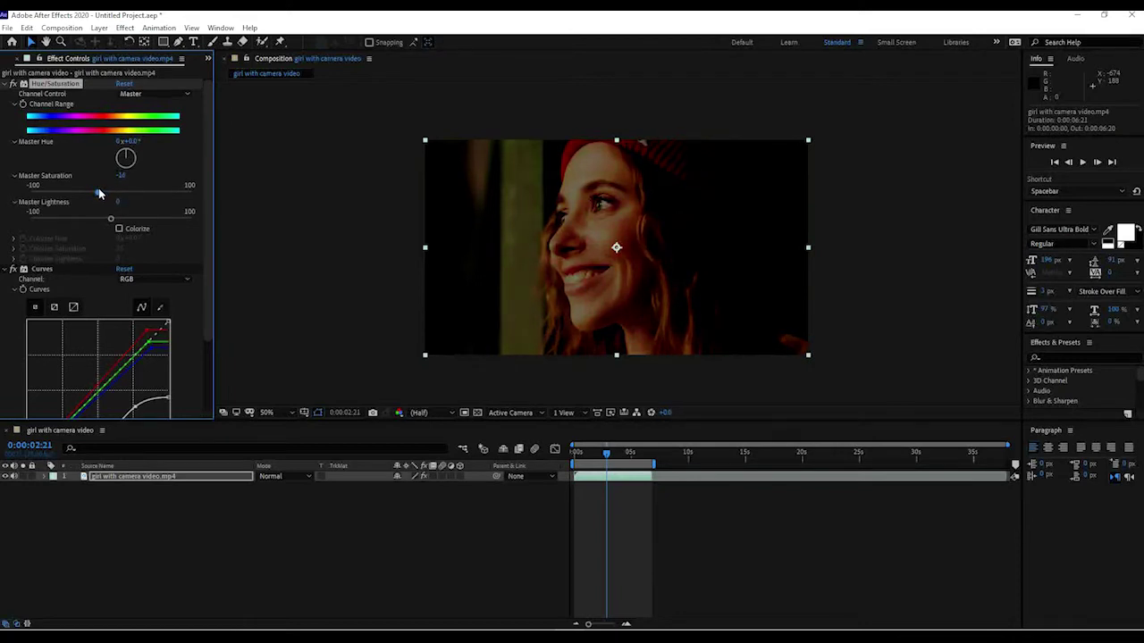
click(13, 269)
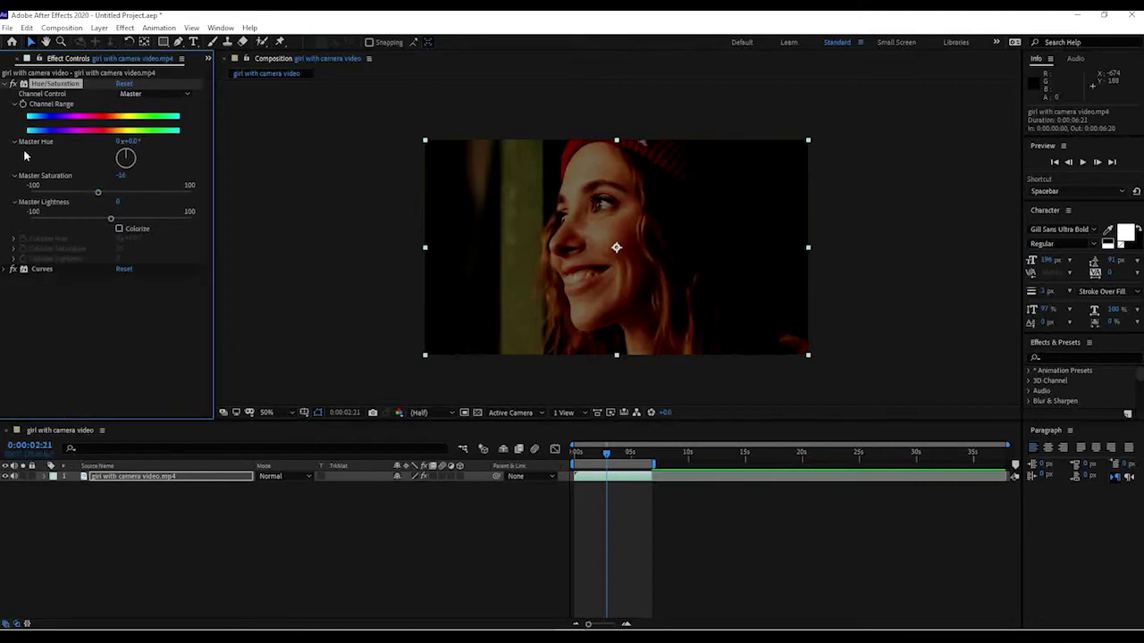
click(12, 83)
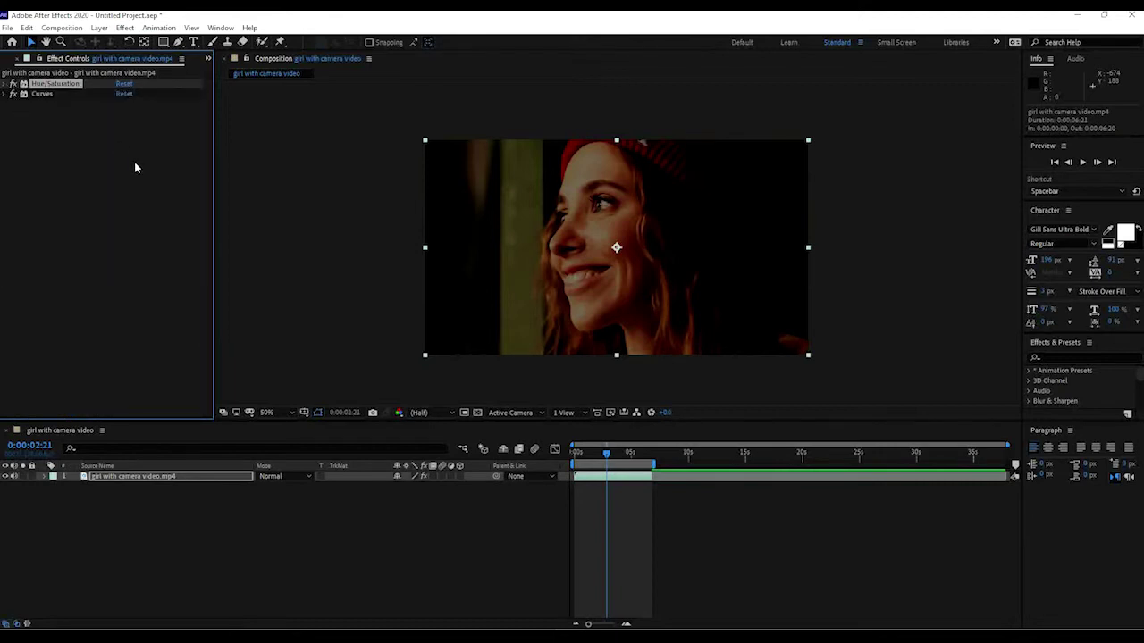
Step: Review the Curves graph, then disable and re-enable Hue/Saturation and Curves to compare the graded clip with the original
click(6, 94)
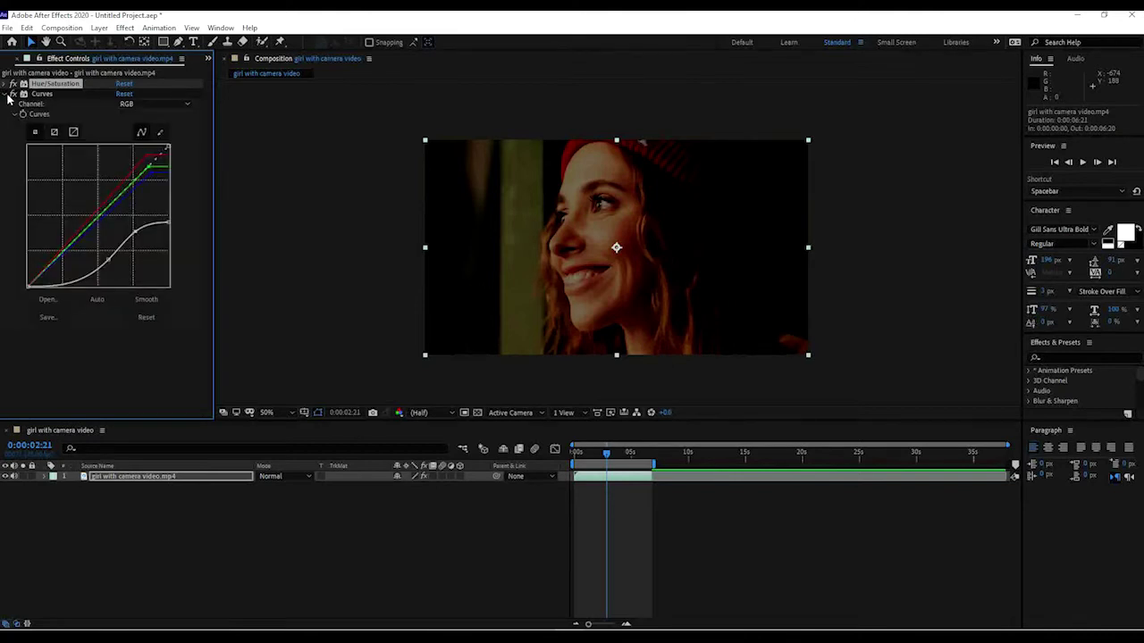
click(8, 95)
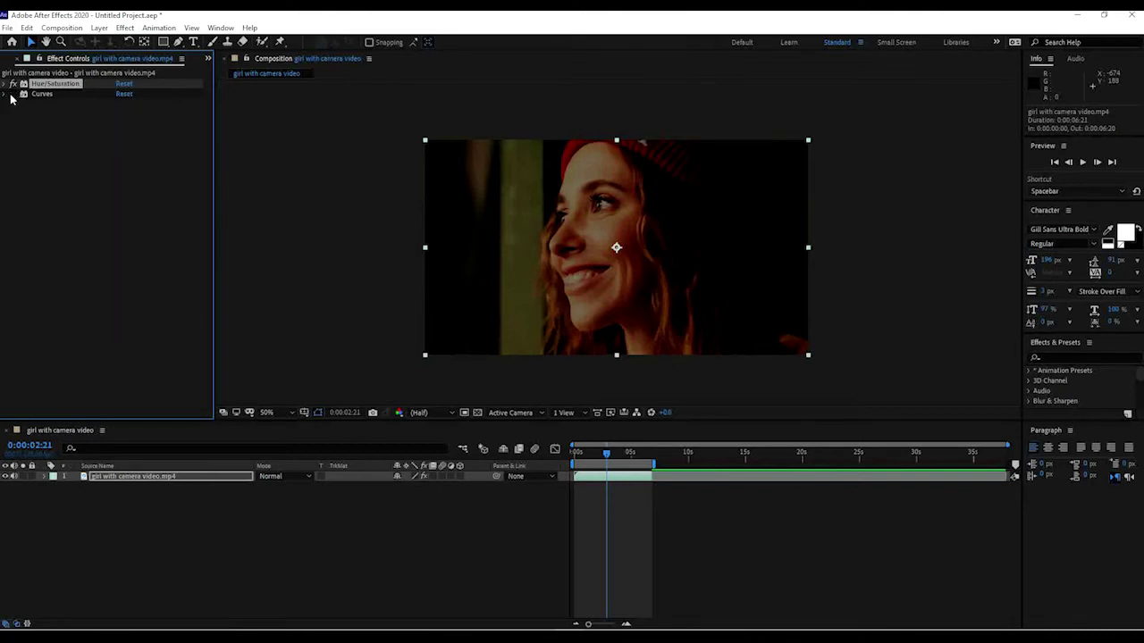
click(13, 86)
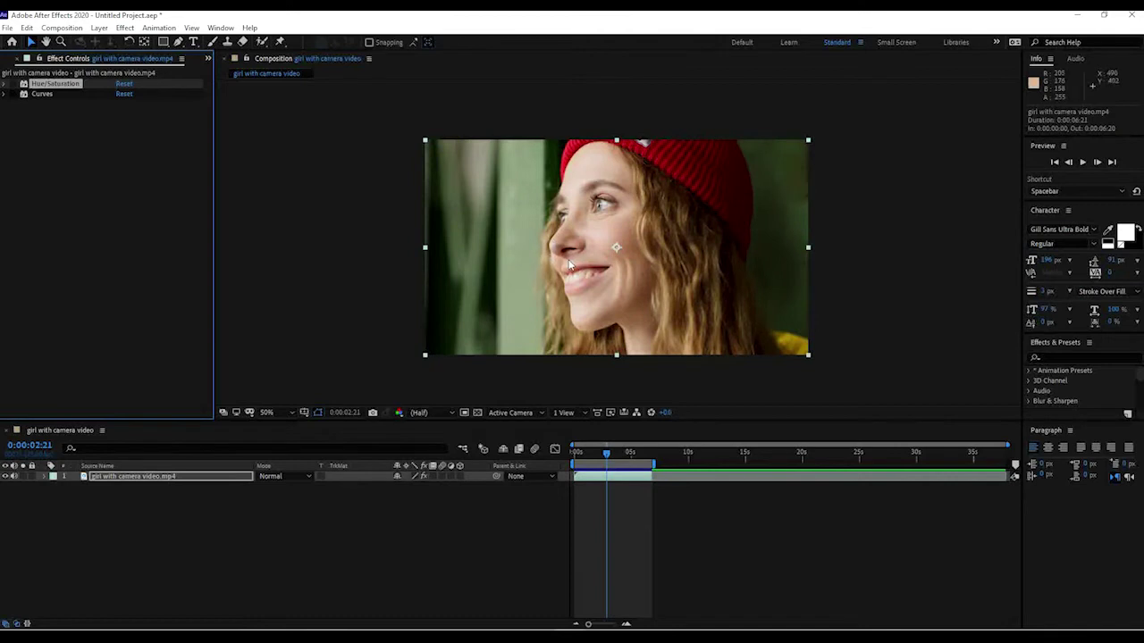
click(12, 93)
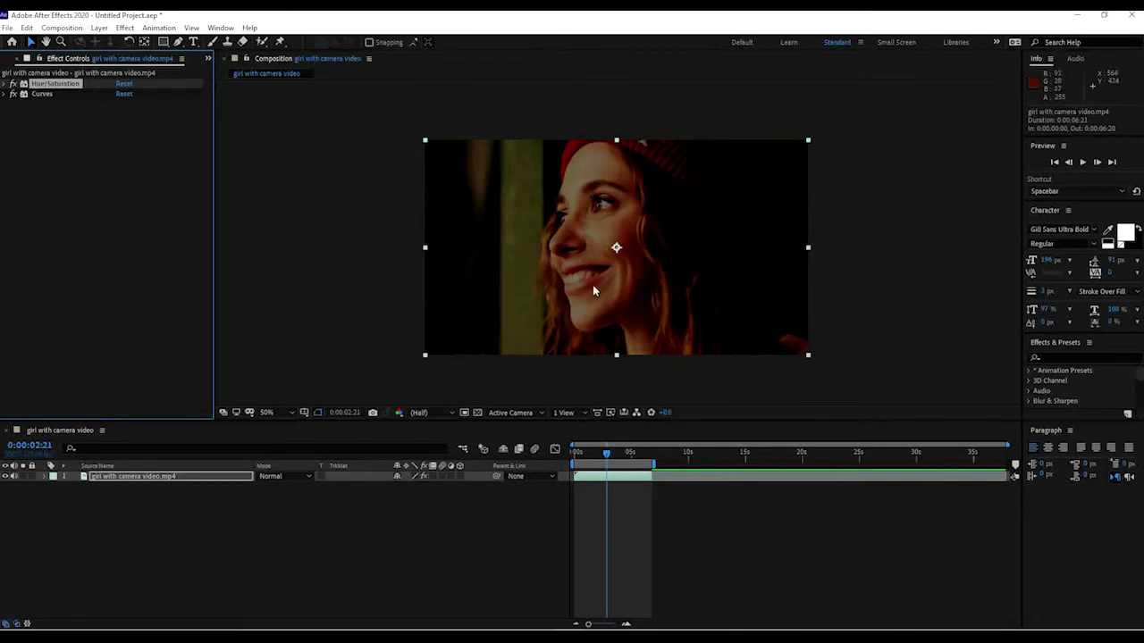
Step: Apply the Levels (Individual Controls) color correction effect to the girl with camera video layer
click(124, 28)
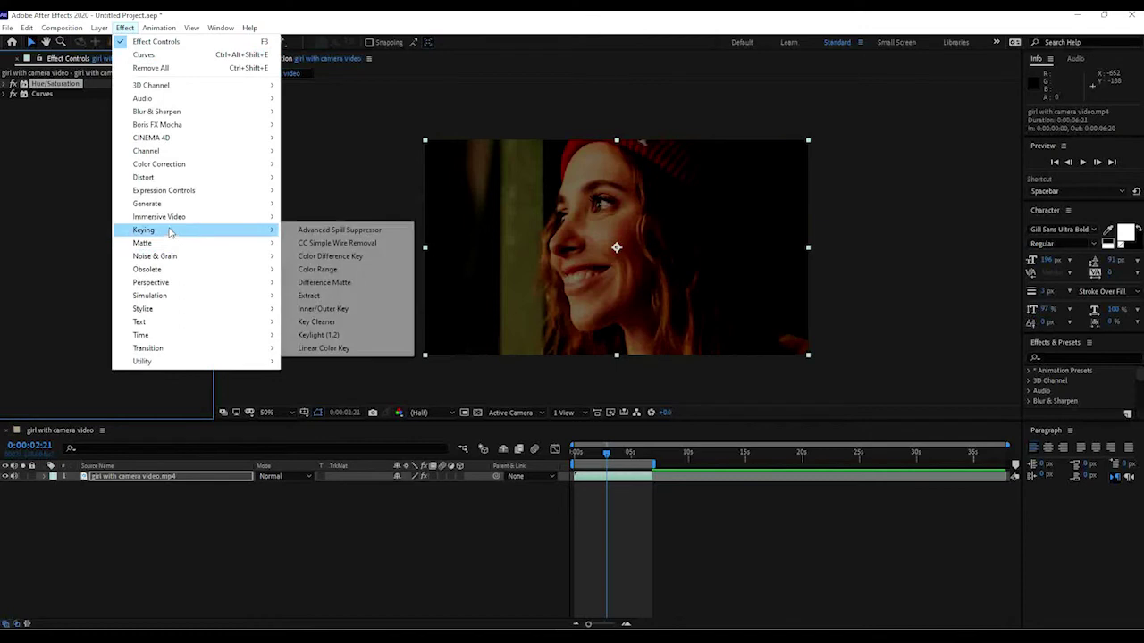
mouse_move(170, 165)
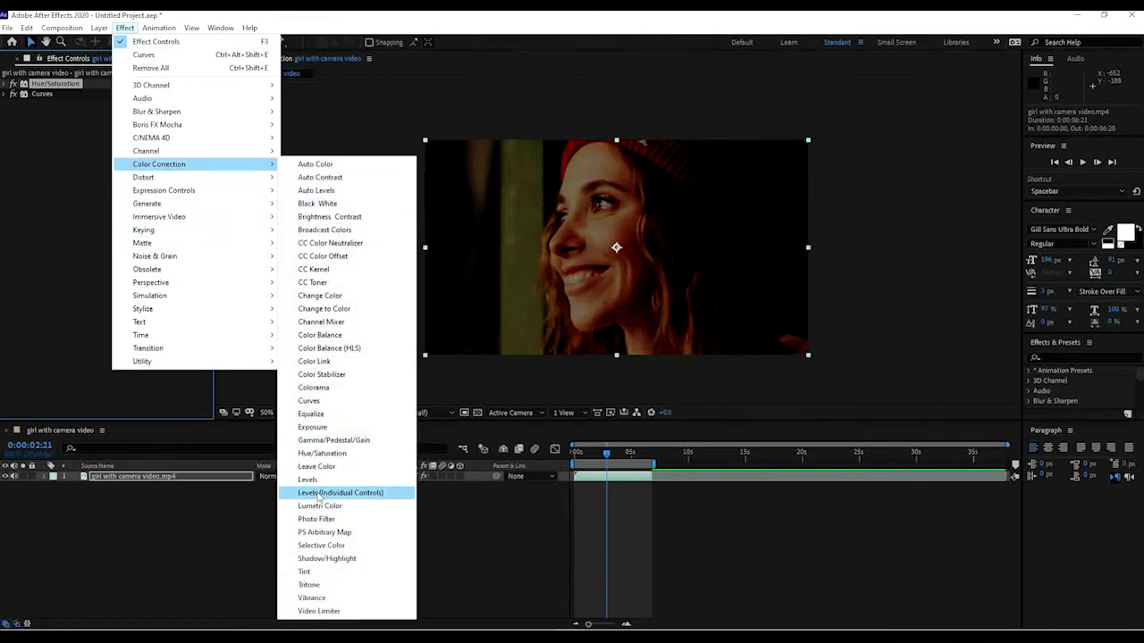
click(350, 498)
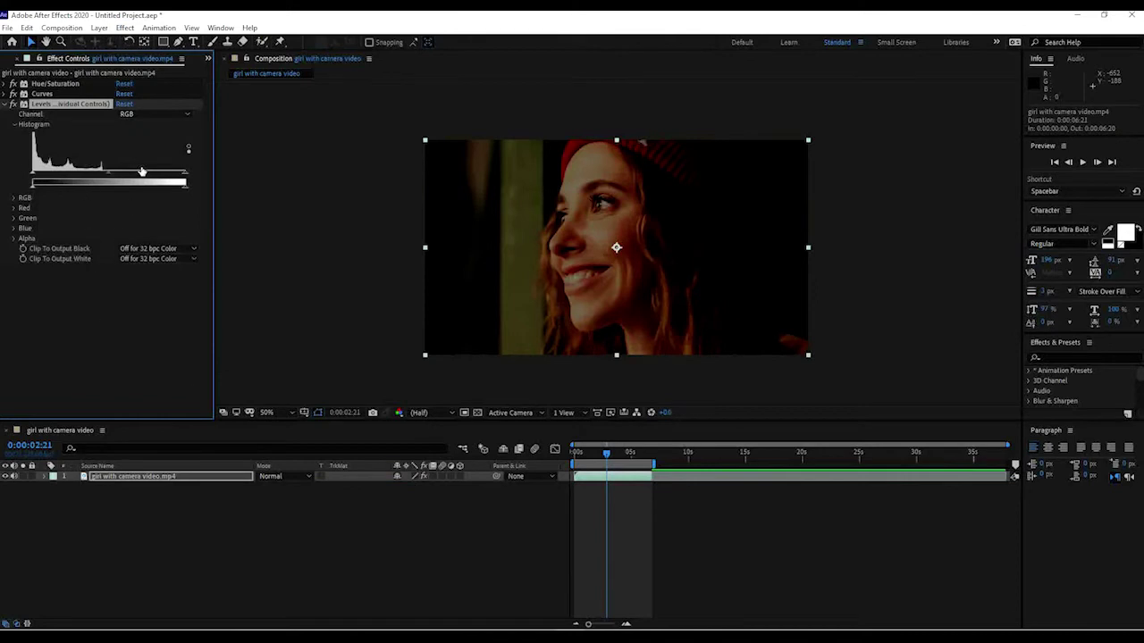
click(125, 28)
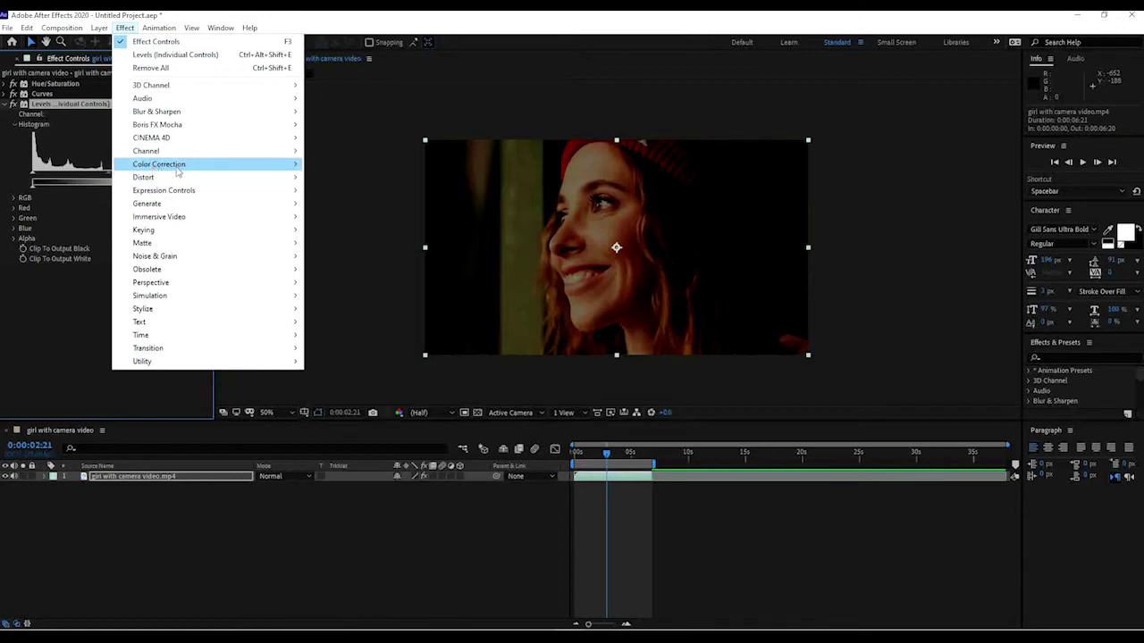
mouse_move(254, 170)
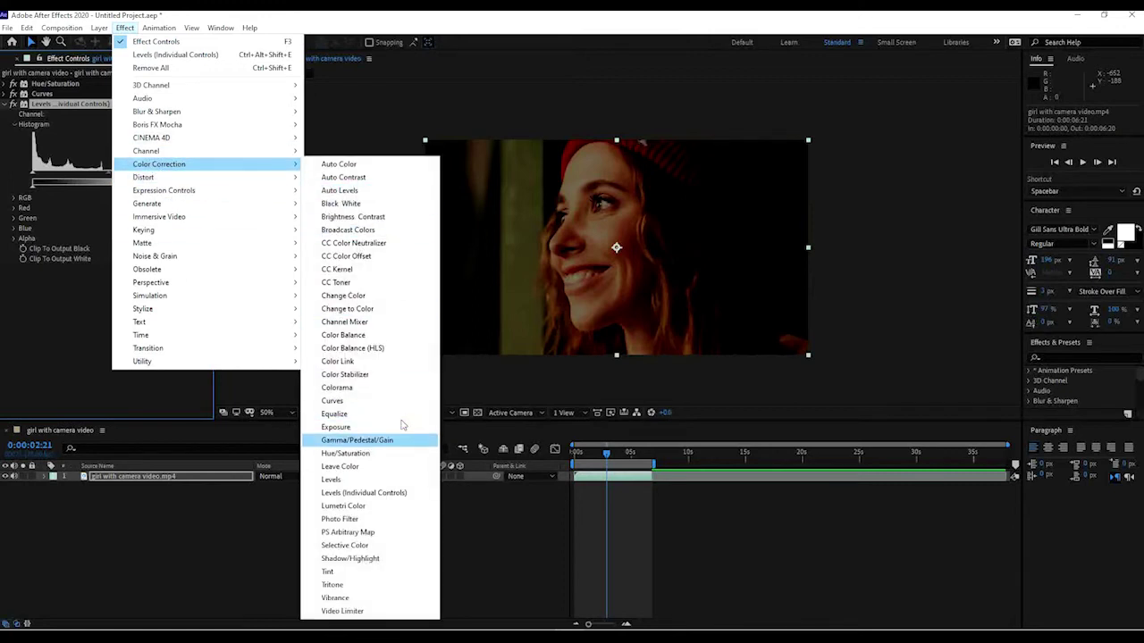
click(383, 494)
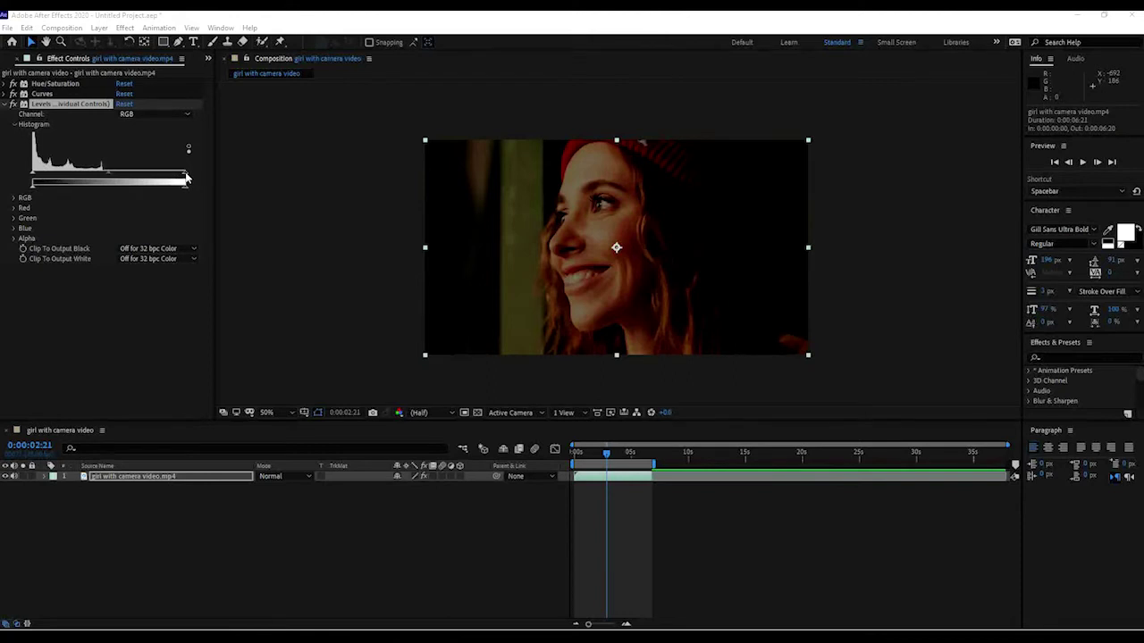
Step: On the Levels RGB histogram, pull input white in to about two-thirds, raise output black slightly and shift the midtone marker slightly toward the highlights
click(185, 177)
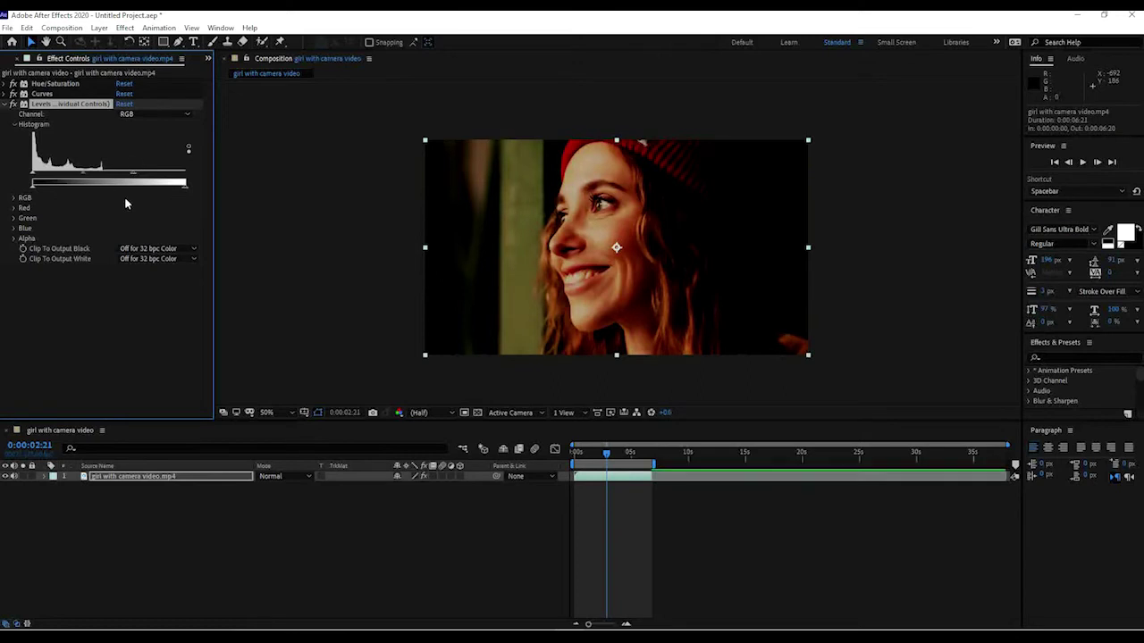
mouse_move(34, 176)
mouse_down()
mouse_move(50, 177)
mouse_move(33, 175)
mouse_up()
mouse_move(32, 187)
mouse_down()
mouse_move(61, 191)
mouse_move(36, 192)
mouse_up()
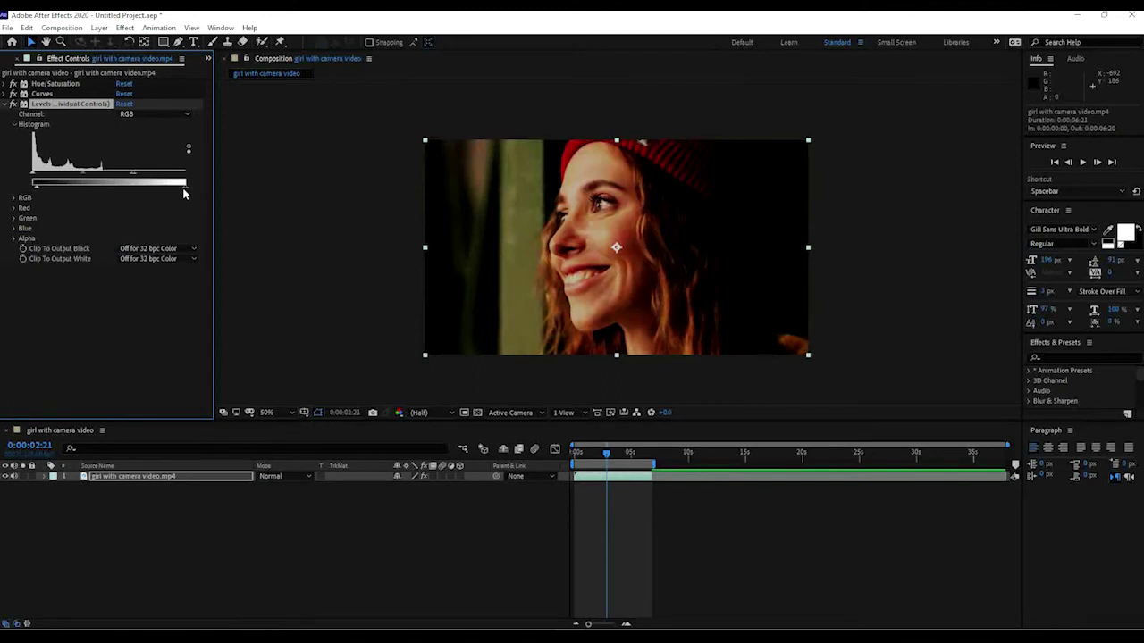
drag(184, 189, 207, 184)
drag(83, 177, 134, 176)
Step: Play back the graded clip, return the playhead to the start and collapse the Levels controls
key(space)
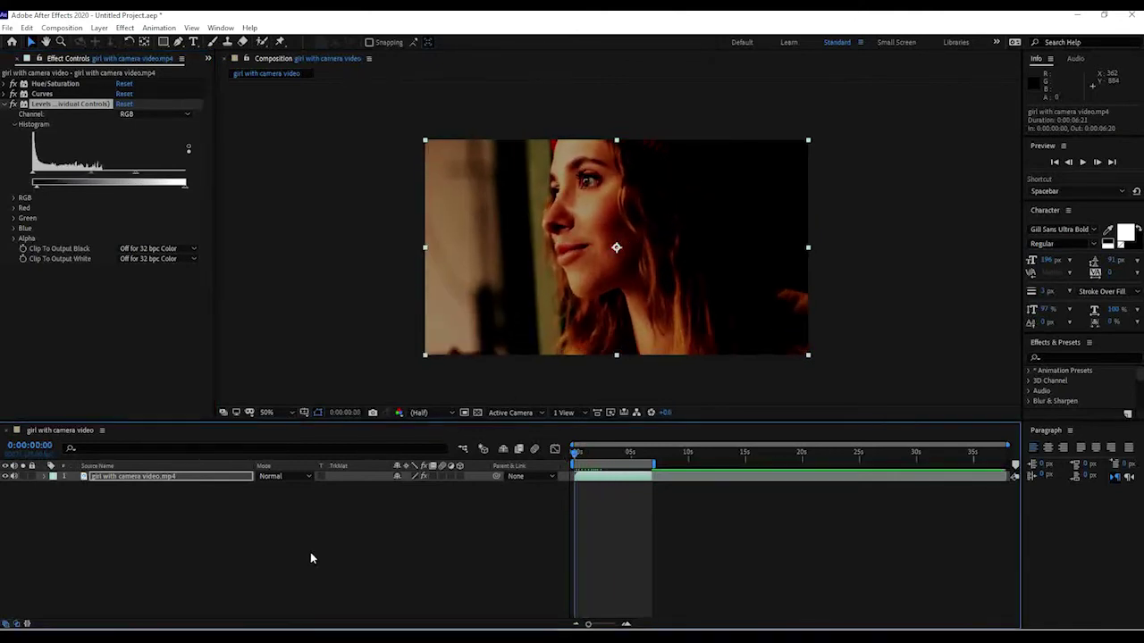
key(space)
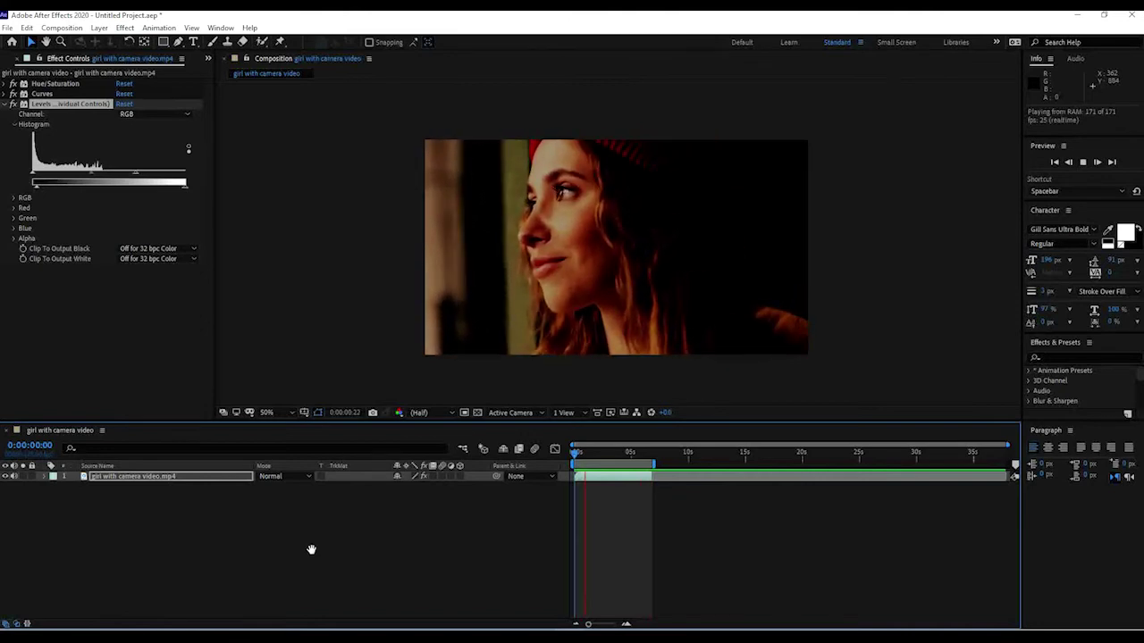
key(space)
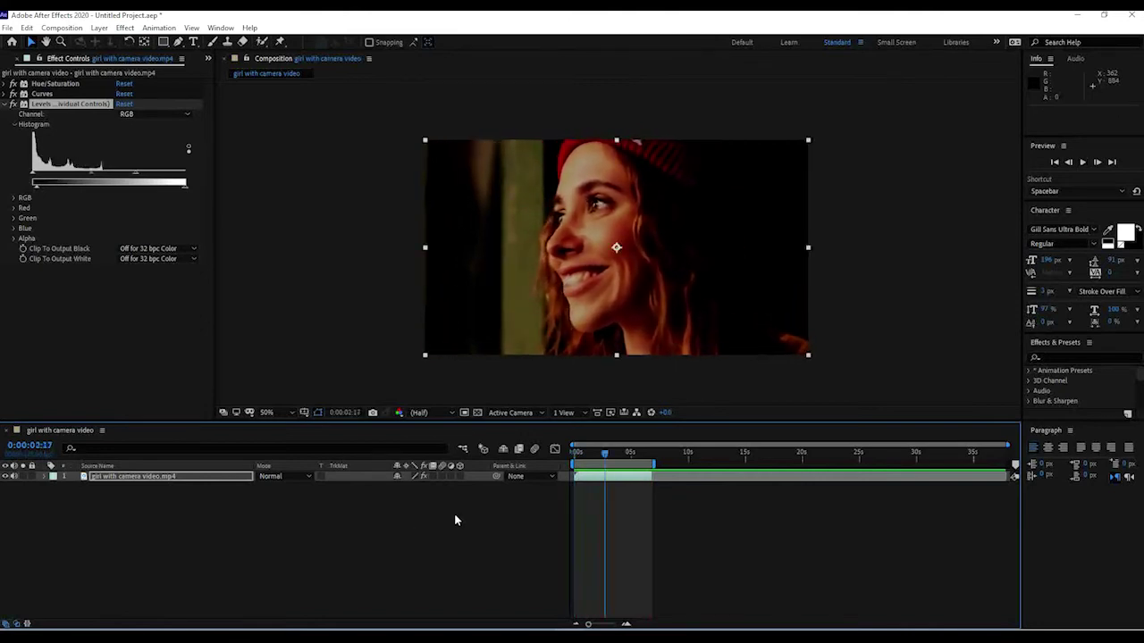
drag(605, 458, 471, 387)
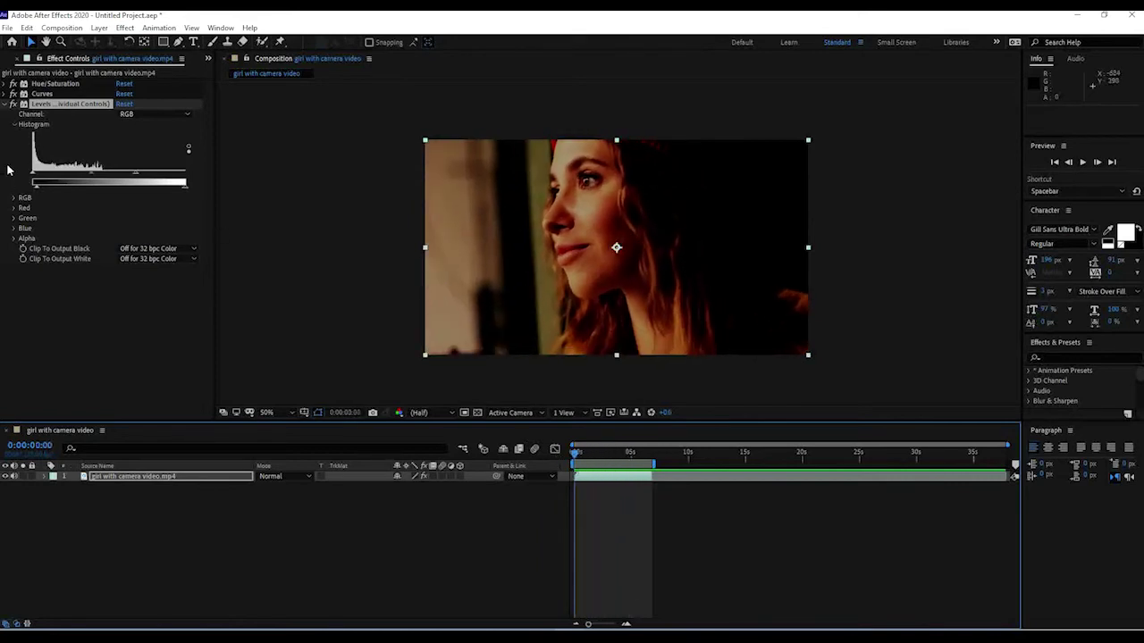
click(7, 104)
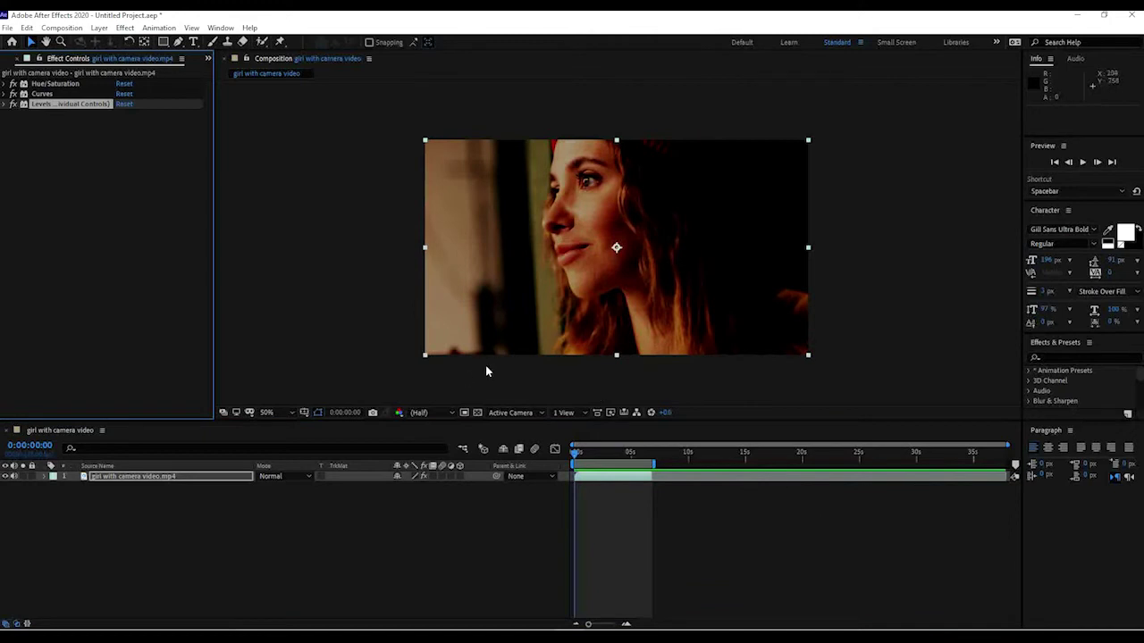
Step: Delete the girl with camera video composition and its source footage from the project
click(209, 58)
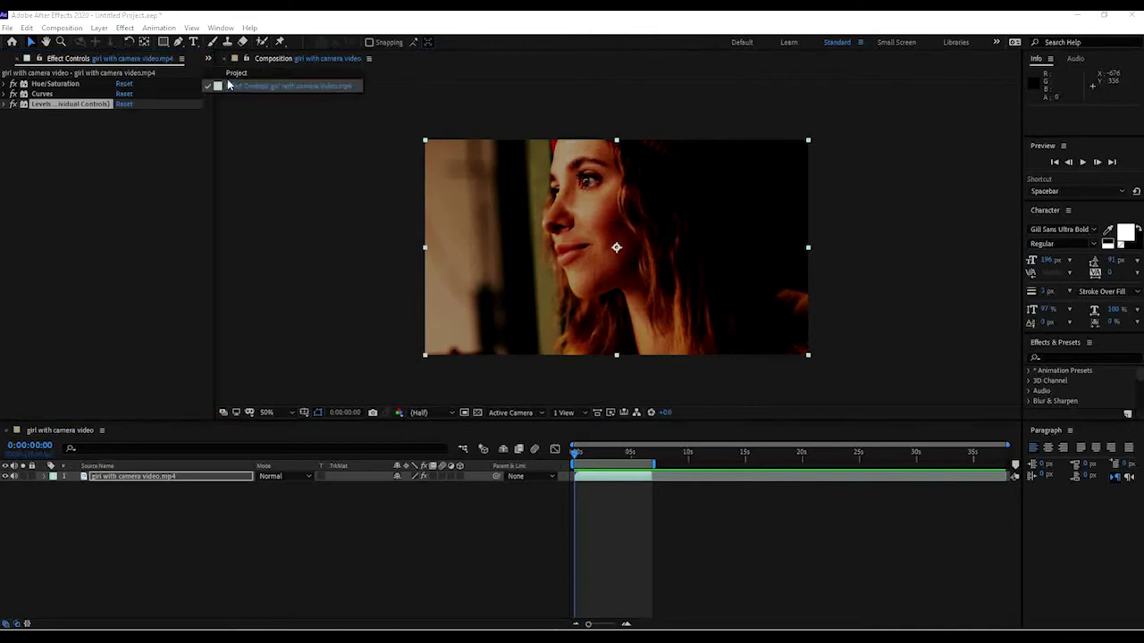
click(236, 72)
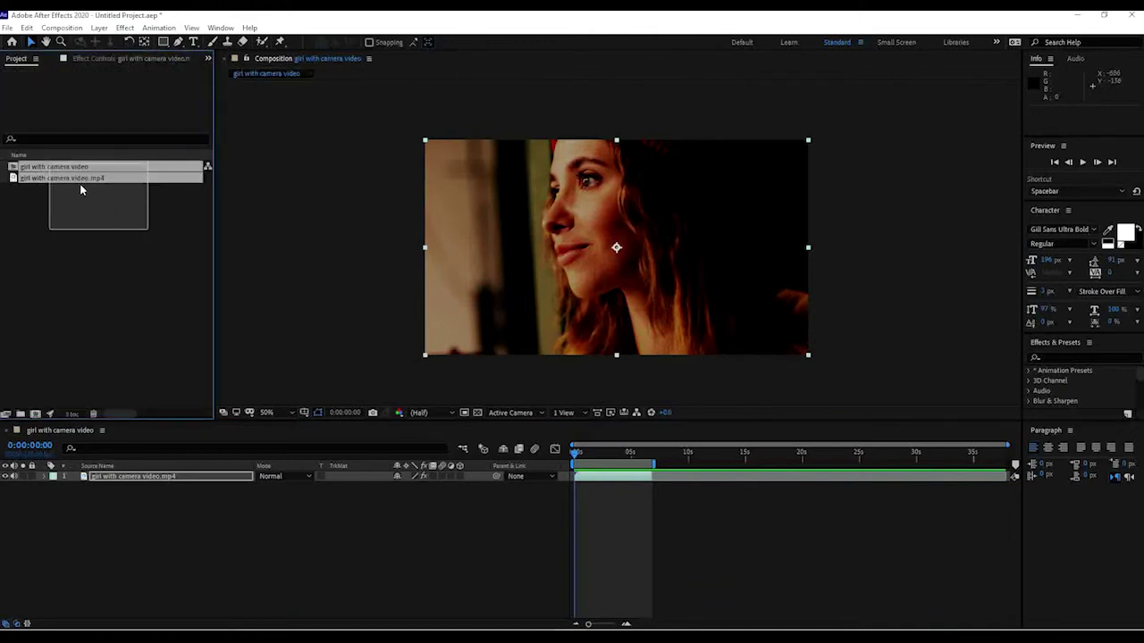
key(Delete)
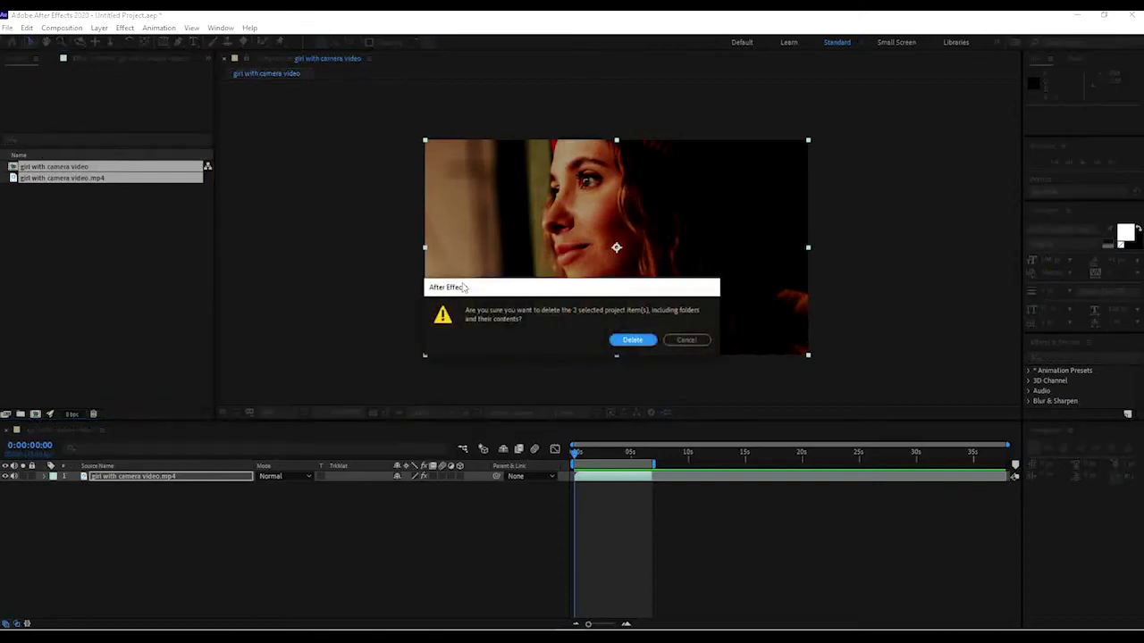
click(635, 342)
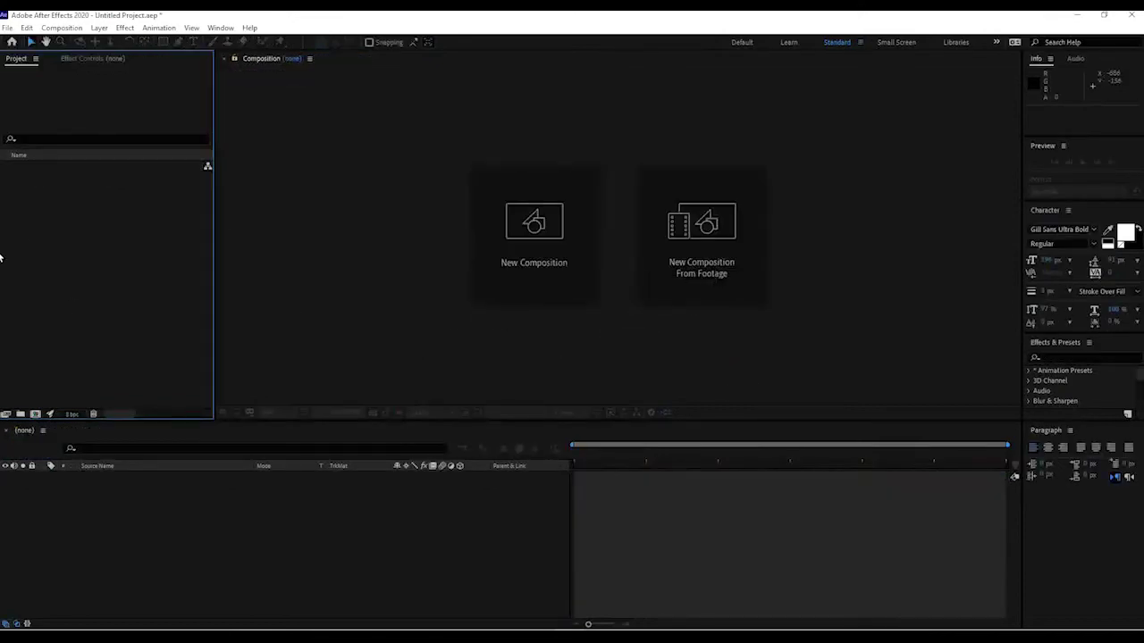
Step: Import the cars video from the Color Correction folder, build a composition from it and preview the footage from the start
double_click(113, 229)
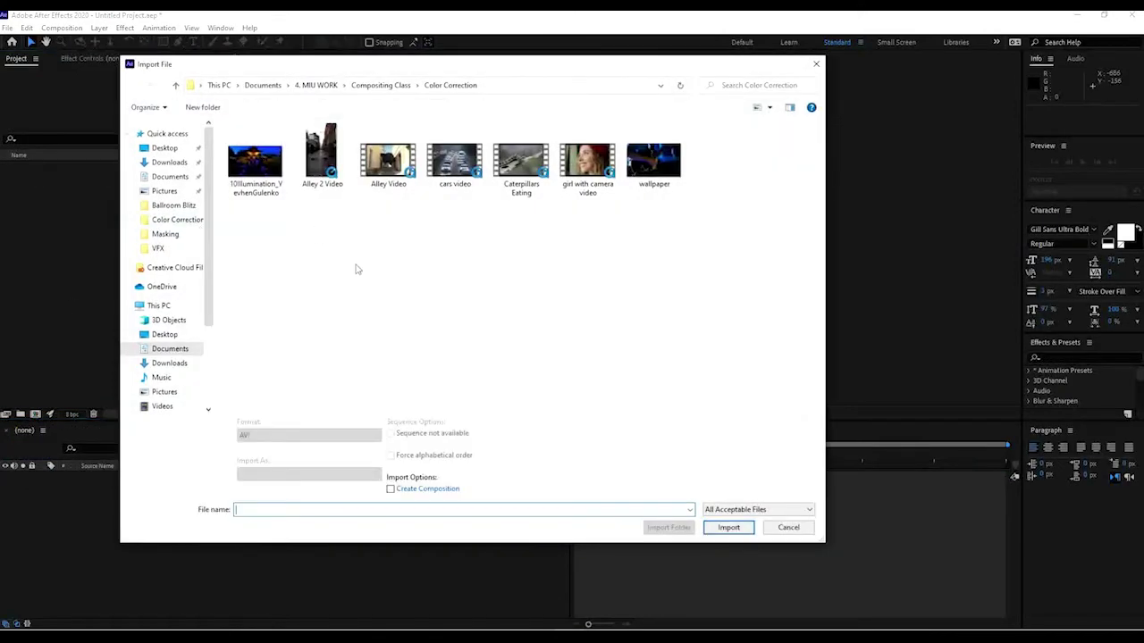
click(454, 166)
click(729, 527)
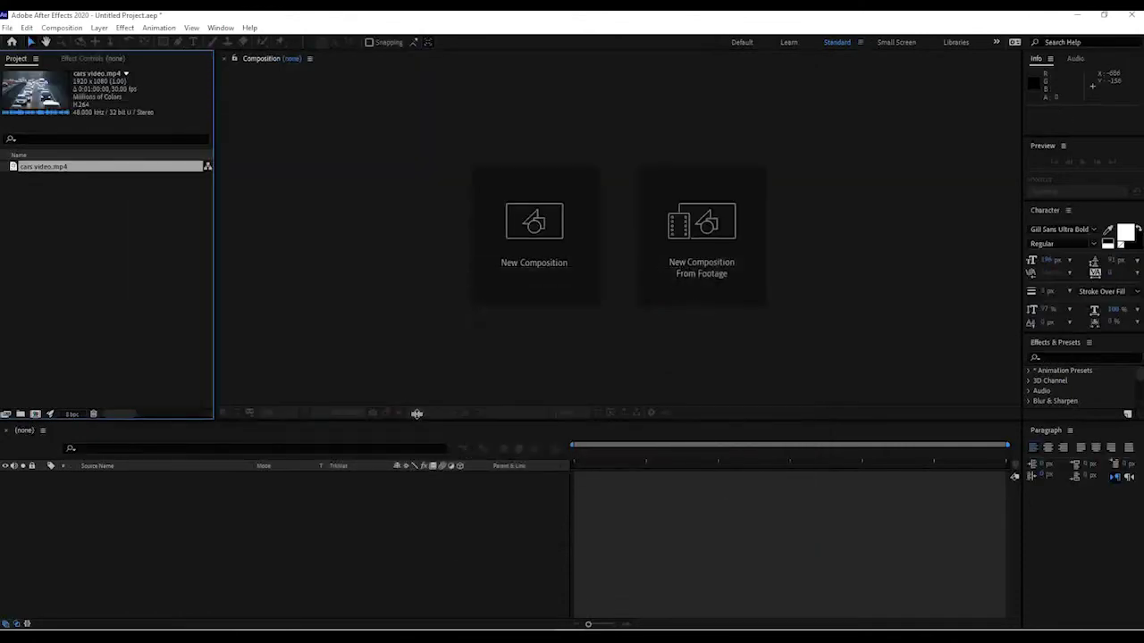
drag(37, 171, 35, 414)
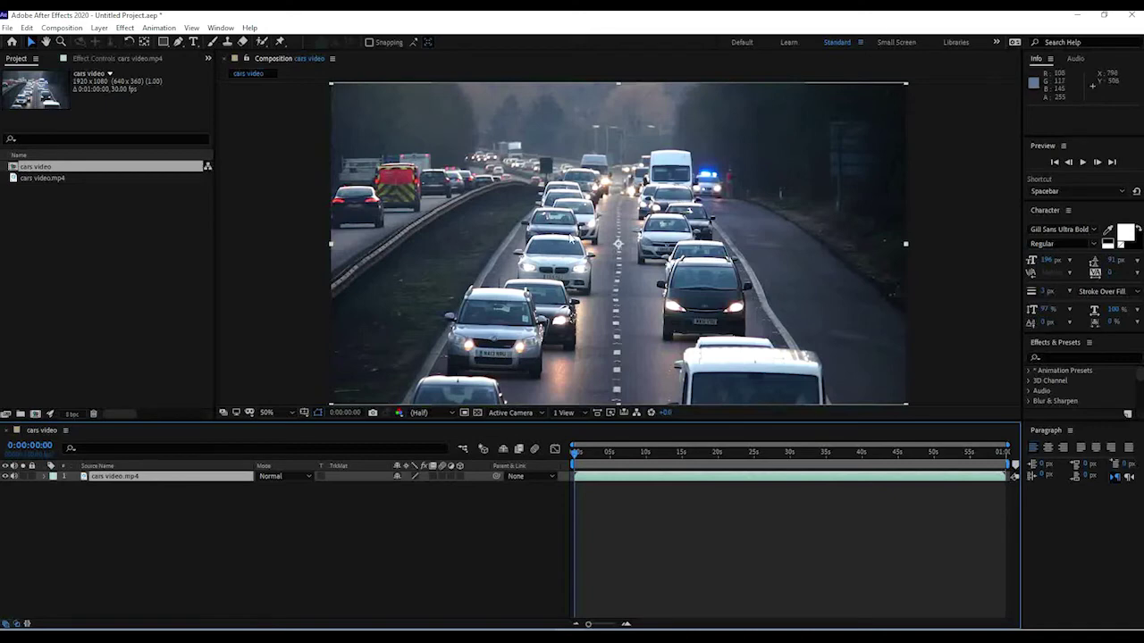
key(space)
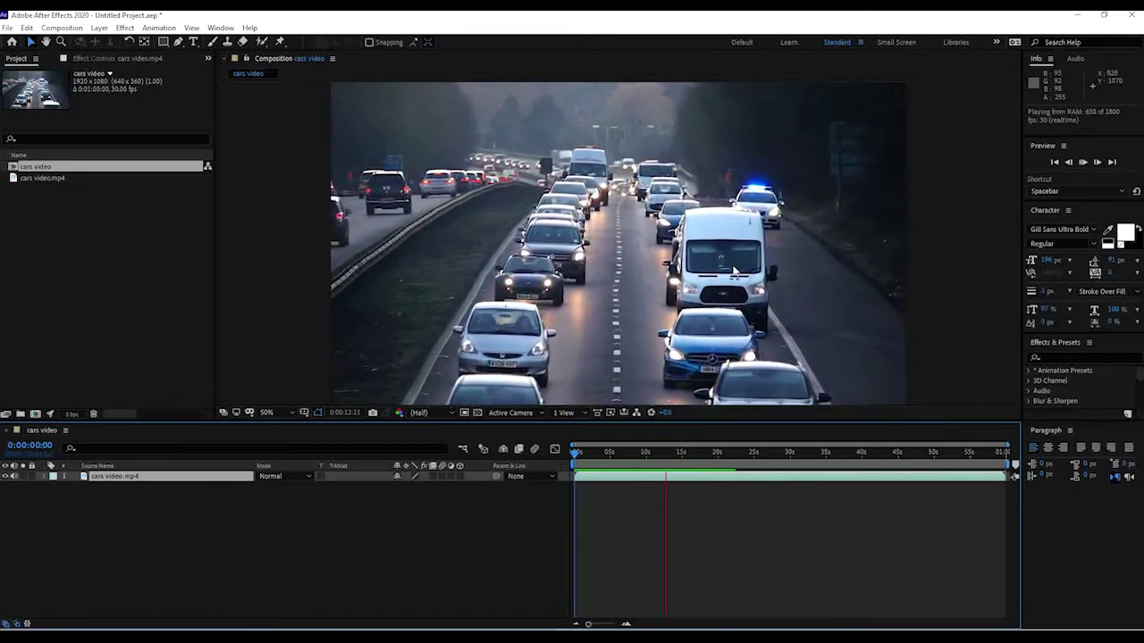
drag(658, 452, 566, 476)
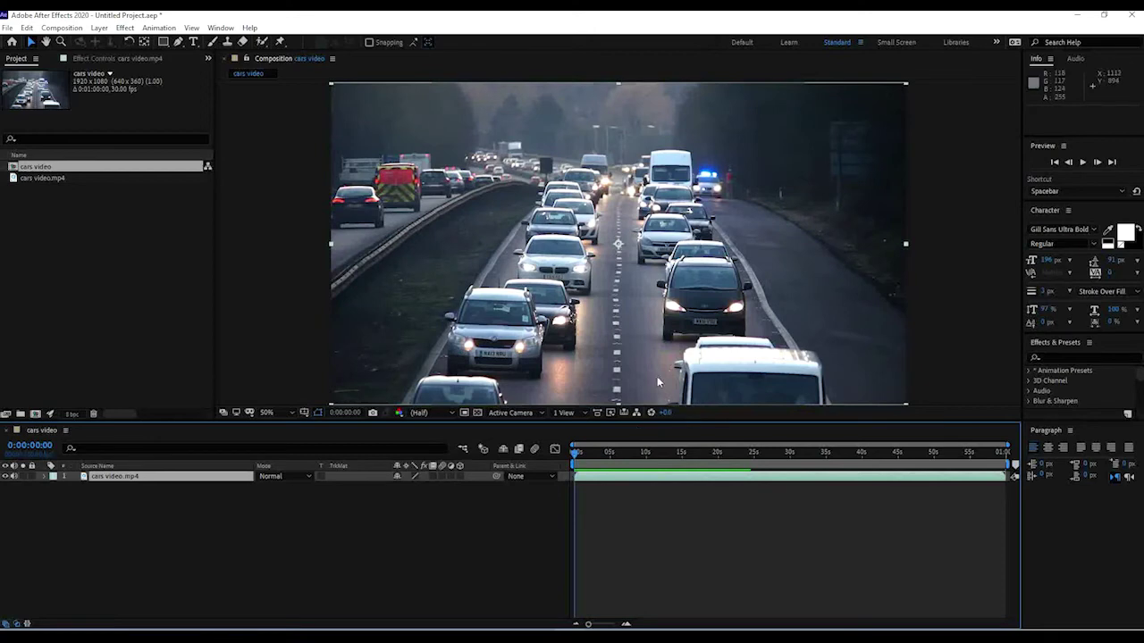
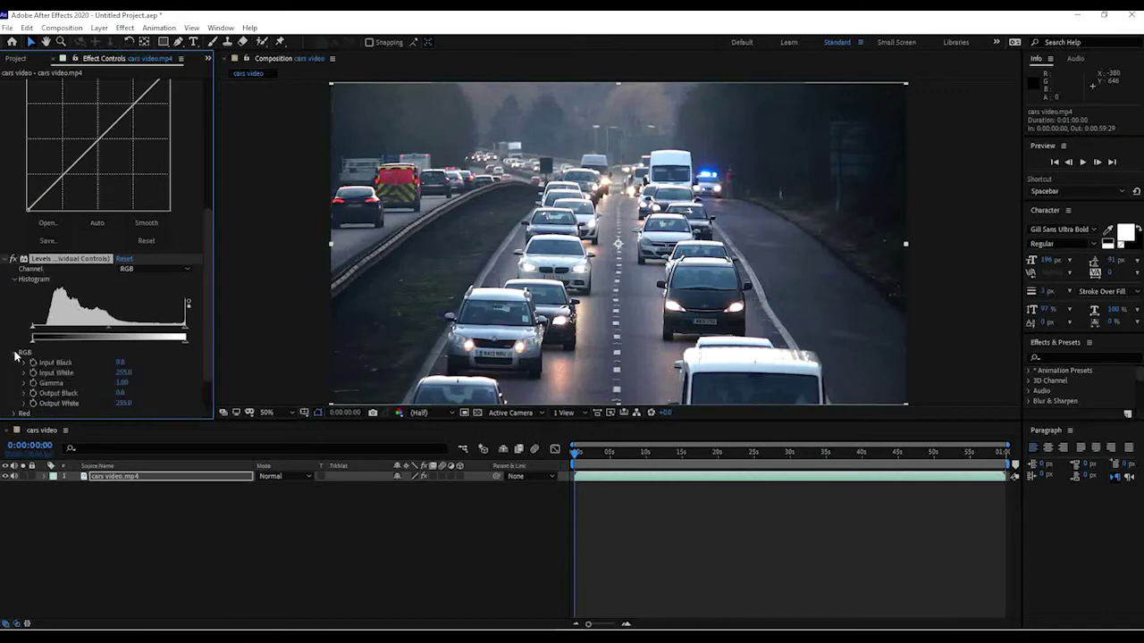
Step: Try Hue/Saturation's Master Saturation at -100 on the cars clip, undoing and redoing it to compare
click(16, 353)
drag(211, 263, 236, 90)
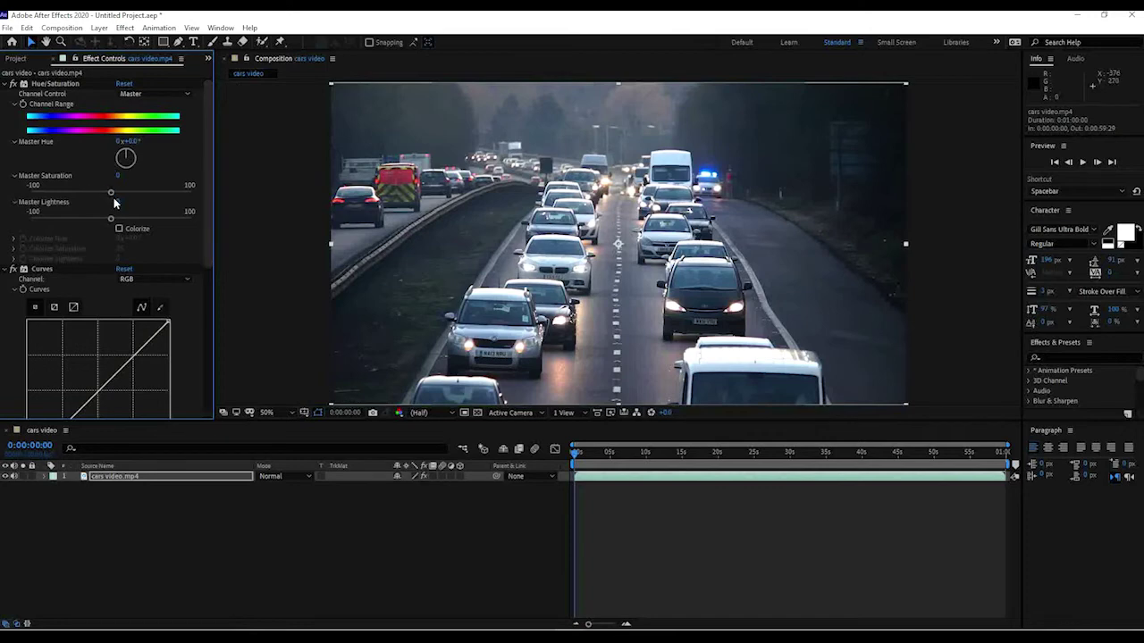
drag(111, 195, 33, 193)
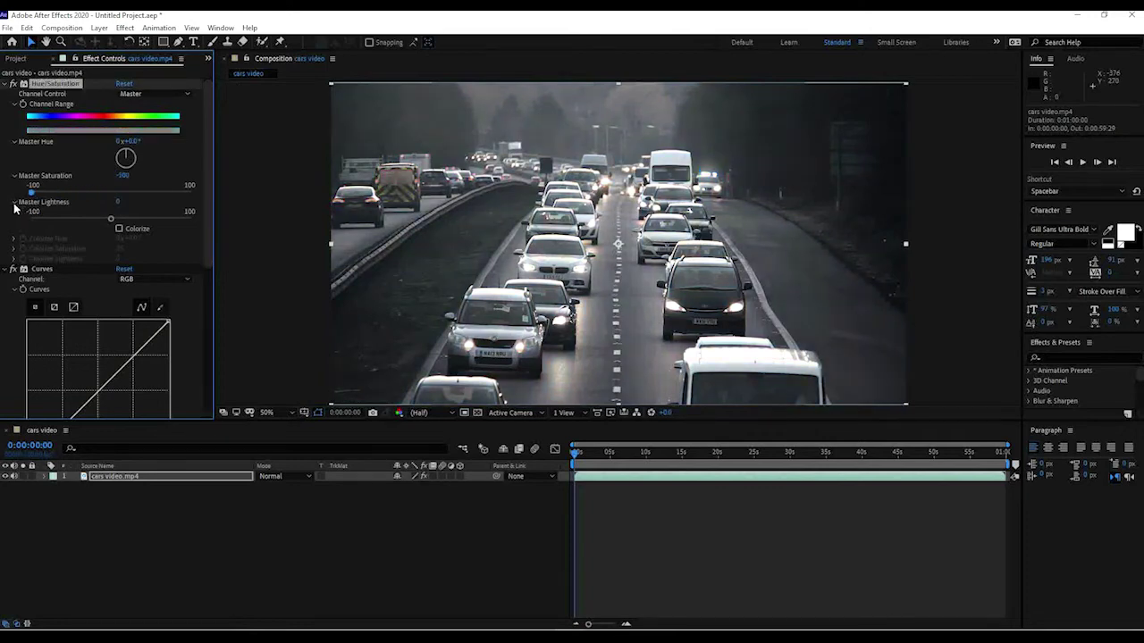
key(ctrl+z)
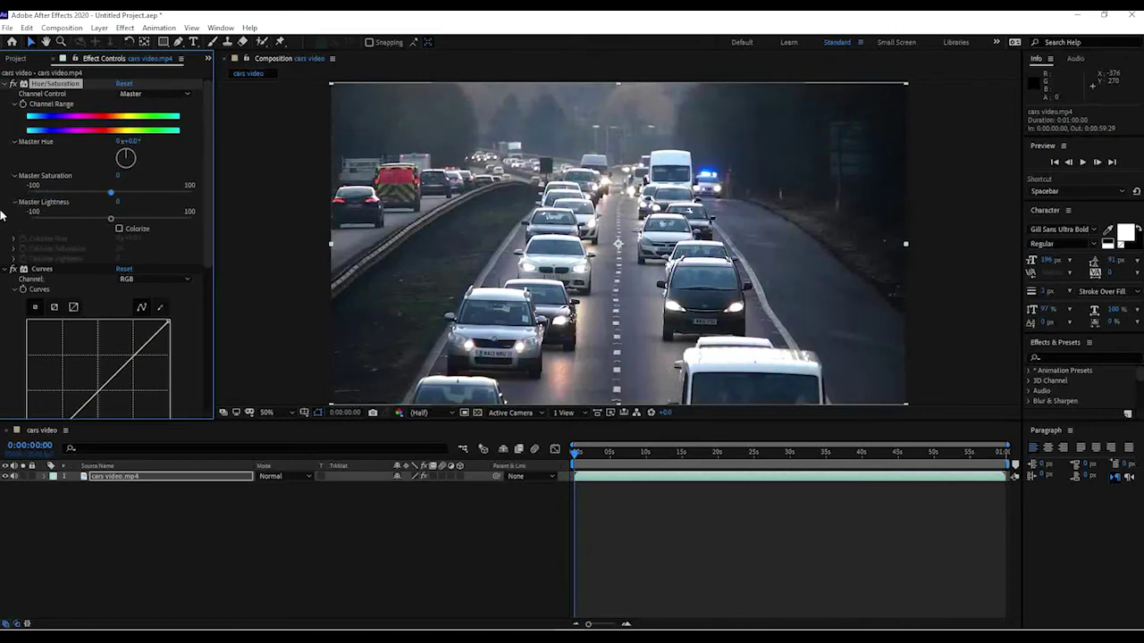
key(ctrl+shift+z)
Step: Set Hue/Saturation's Master Saturation to -14 and Master Lightness to -36
drag(31, 192, 99, 200)
drag(111, 219, 87, 228)
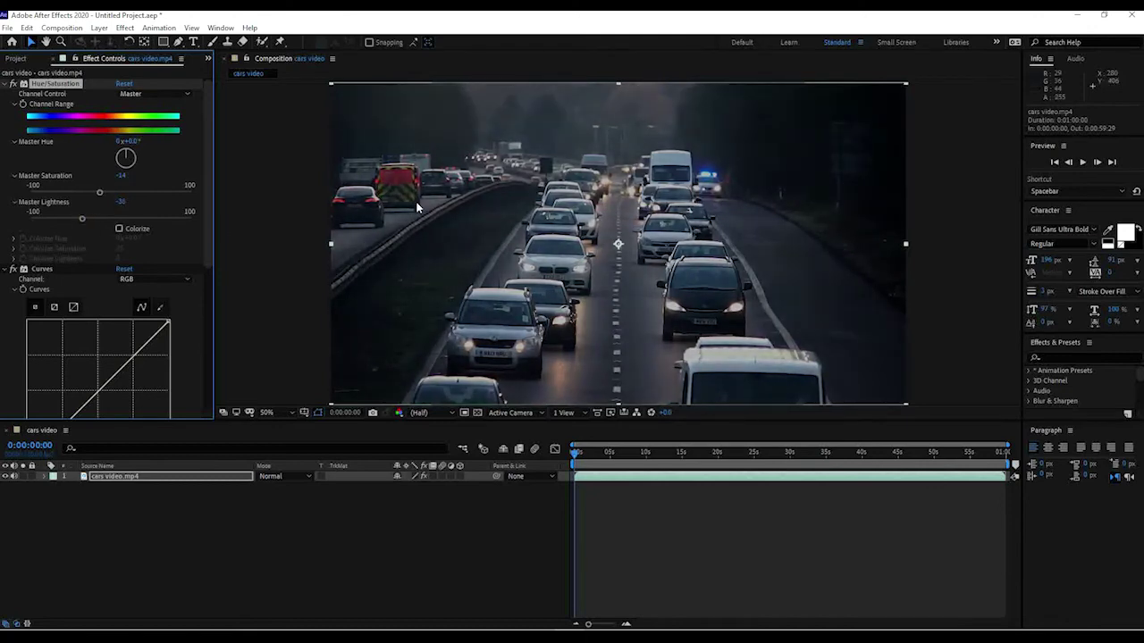
Step: On the Curves RGB channel, lower the highlight end to a little over one-third height to darken the cars clip
scroll(211, 225, down, 2)
drag(210, 225, 210, 274)
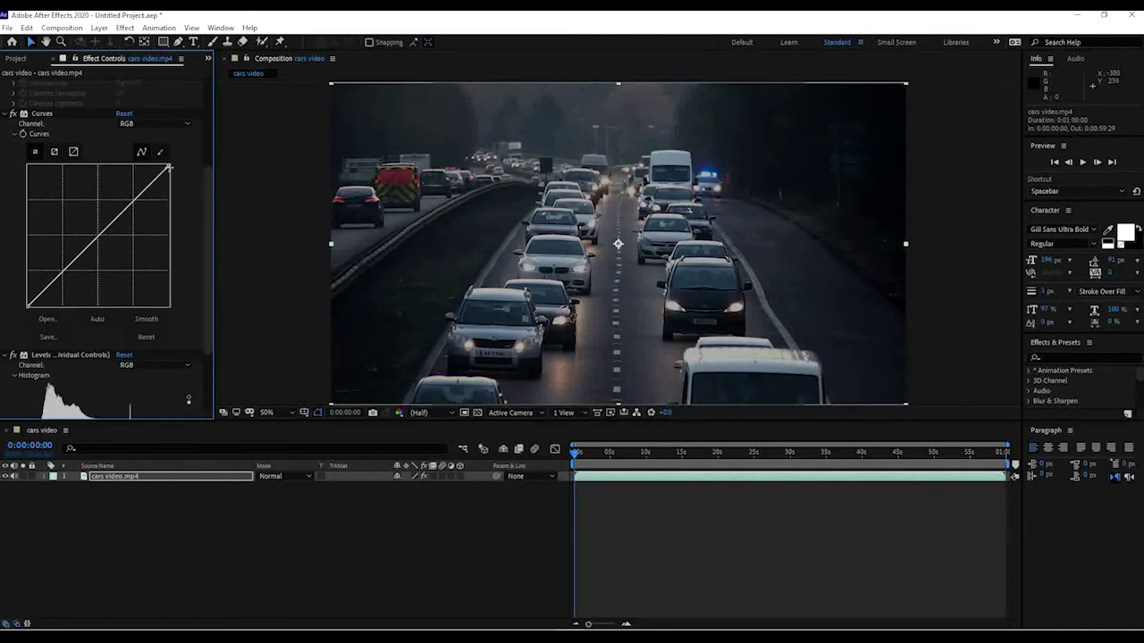
drag(168, 165, 199, 258)
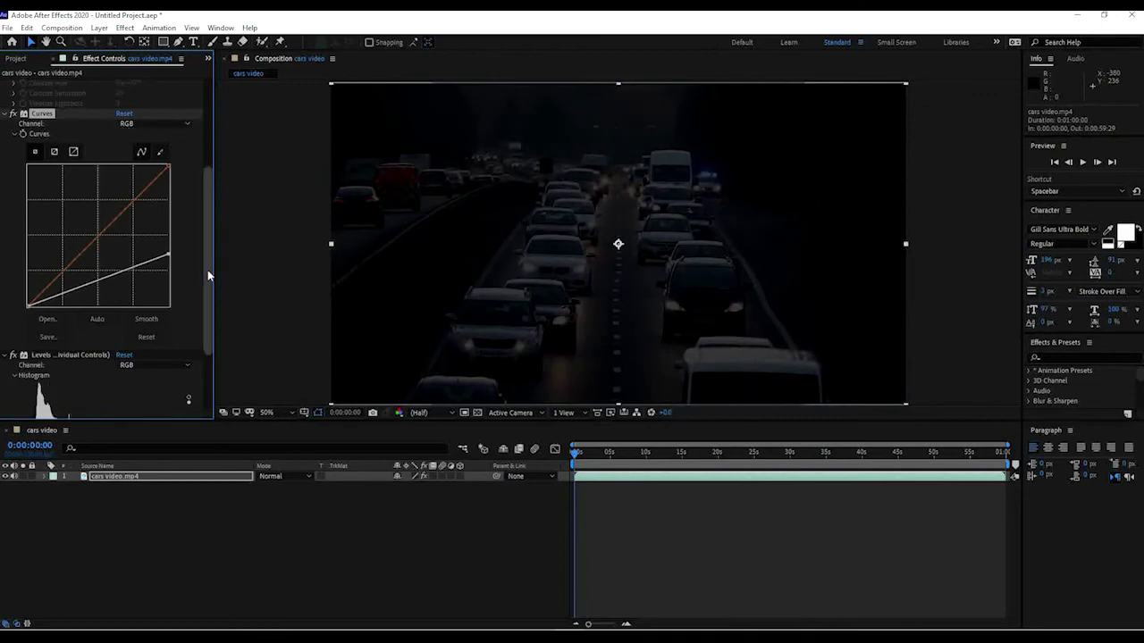
Step: On the Curves Red channel, lower the highlight end to about four-fifths height to reduce the reds
drag(211, 212, 216, 184)
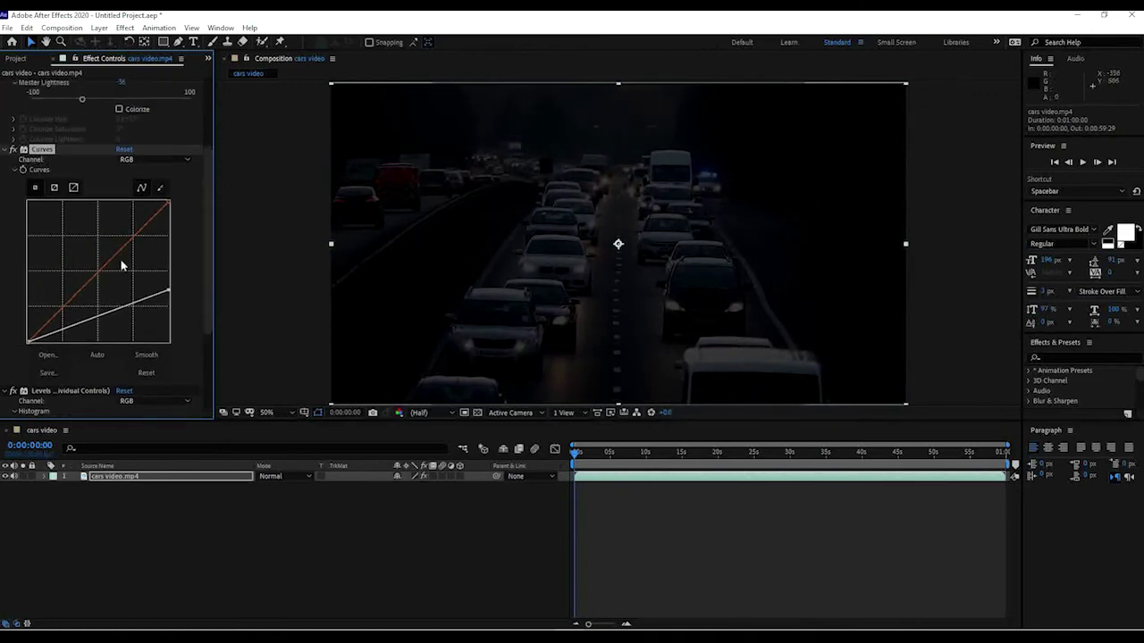
click(163, 161)
click(143, 185)
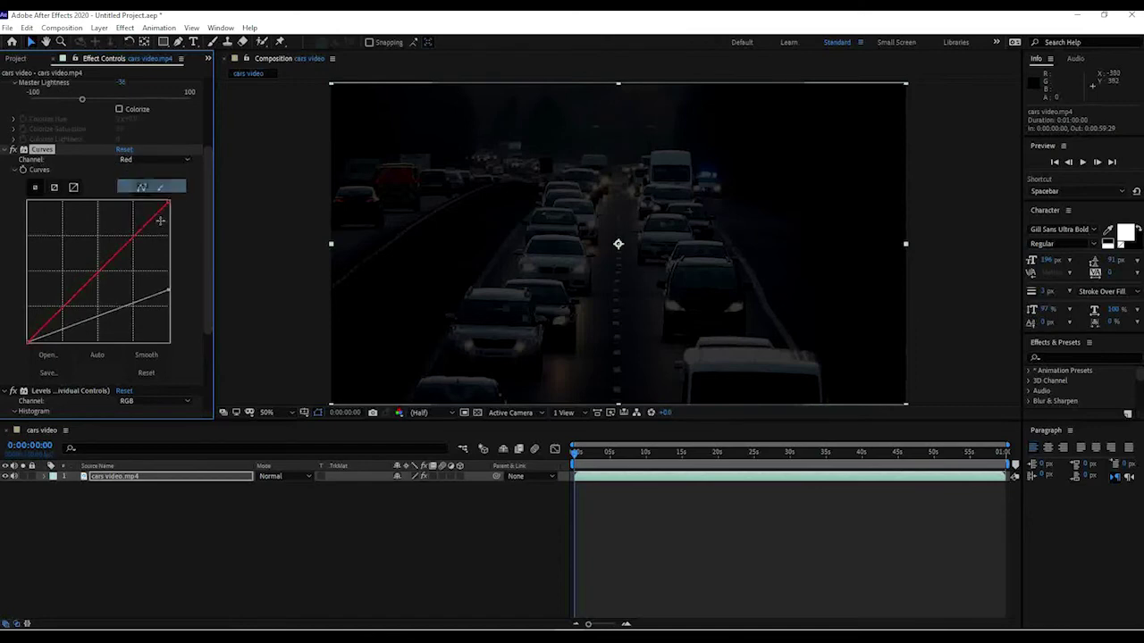
drag(172, 207, 184, 228)
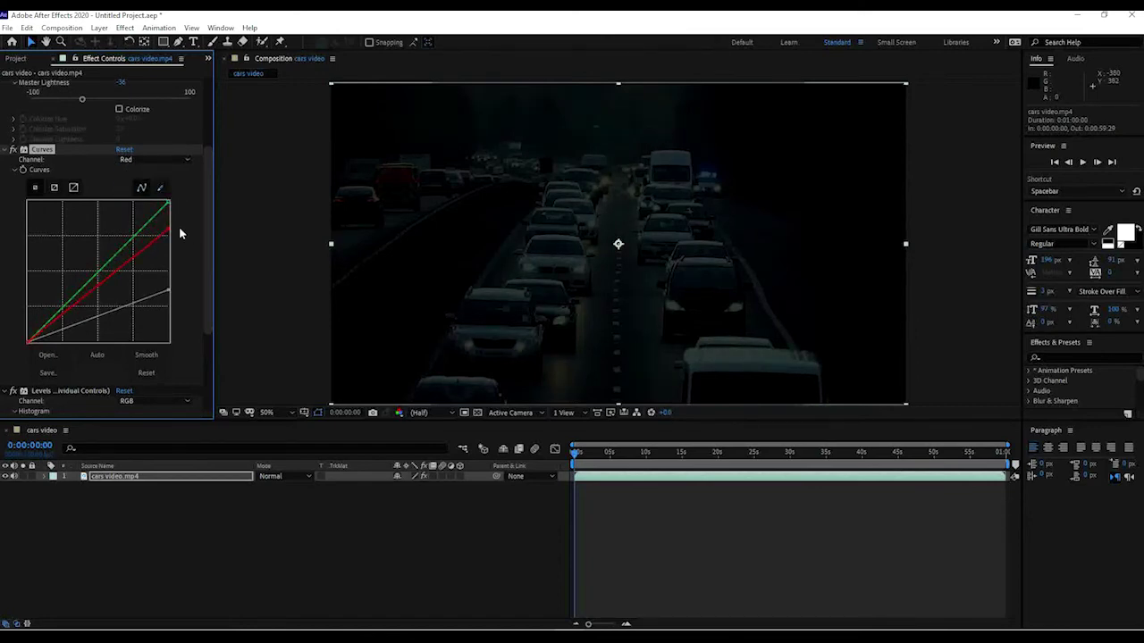
Step: On the Curves Green channel, lower the highlight end slightly, keeping it just above the red curve's end
click(192, 159)
click(171, 200)
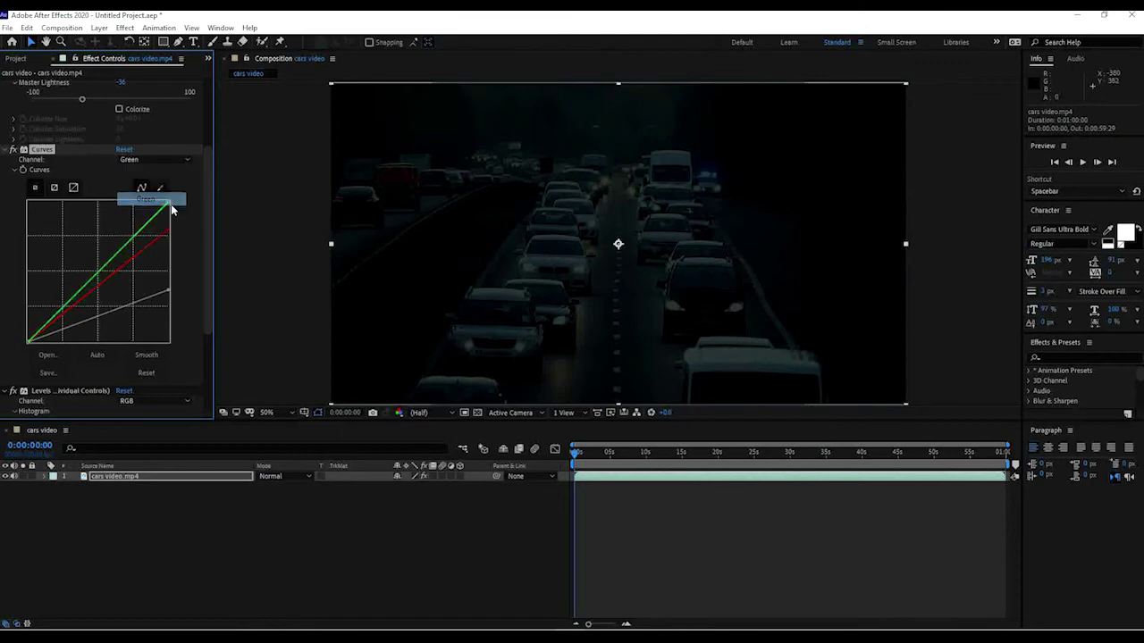
drag(170, 204, 189, 224)
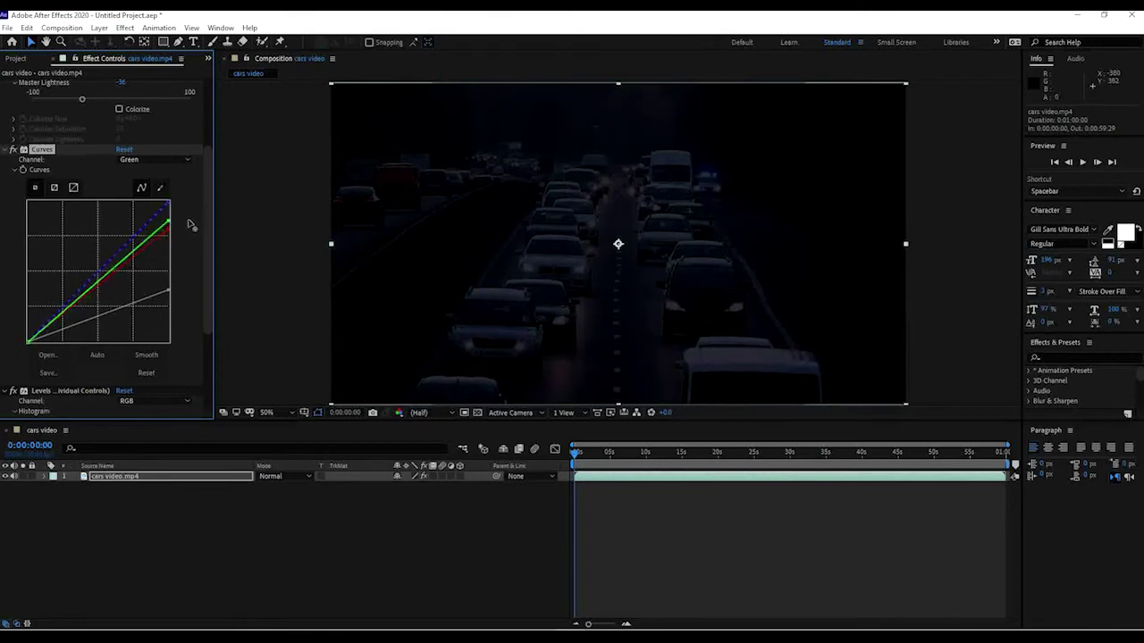
Step: On the Curves Blue channel, lower the highlight end slightly, keeping the blue curve above the green and red ones
click(186, 161)
click(176, 212)
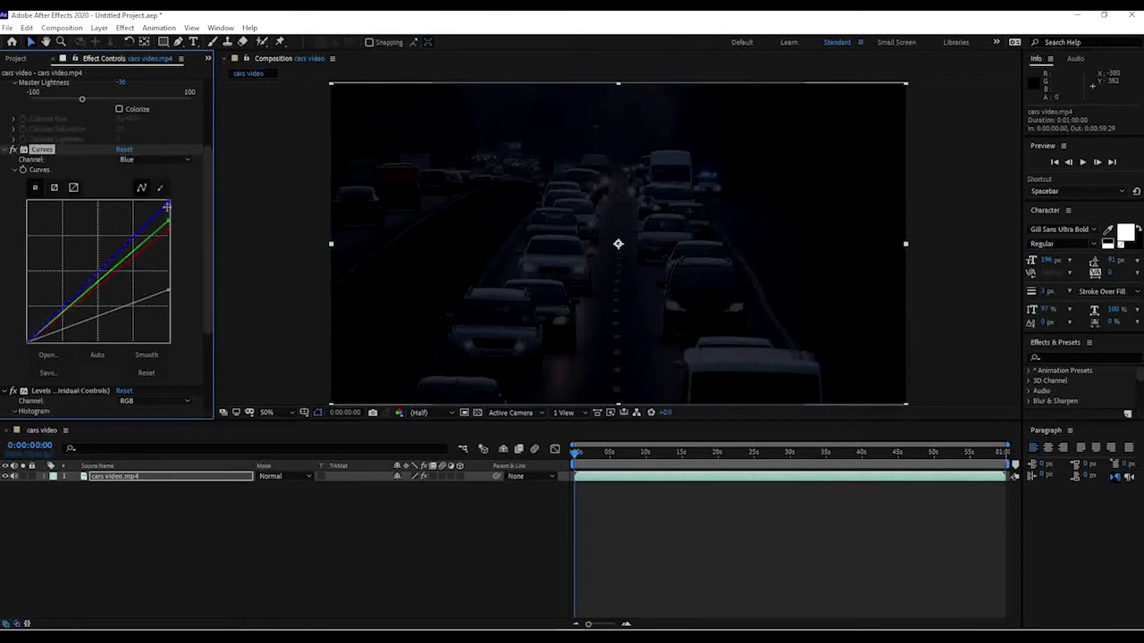
mouse_move(172, 207)
mouse_down()
mouse_move(170, 229)
mouse_move(138, 218)
mouse_move(170, 242)
mouse_move(168, 229)
mouse_up()
key(Up)
key(Up)
Step: In Levels, set the RGB Input Black to 13, Input White to 149 and Output White to 217
scroll(188, 266, down, 3)
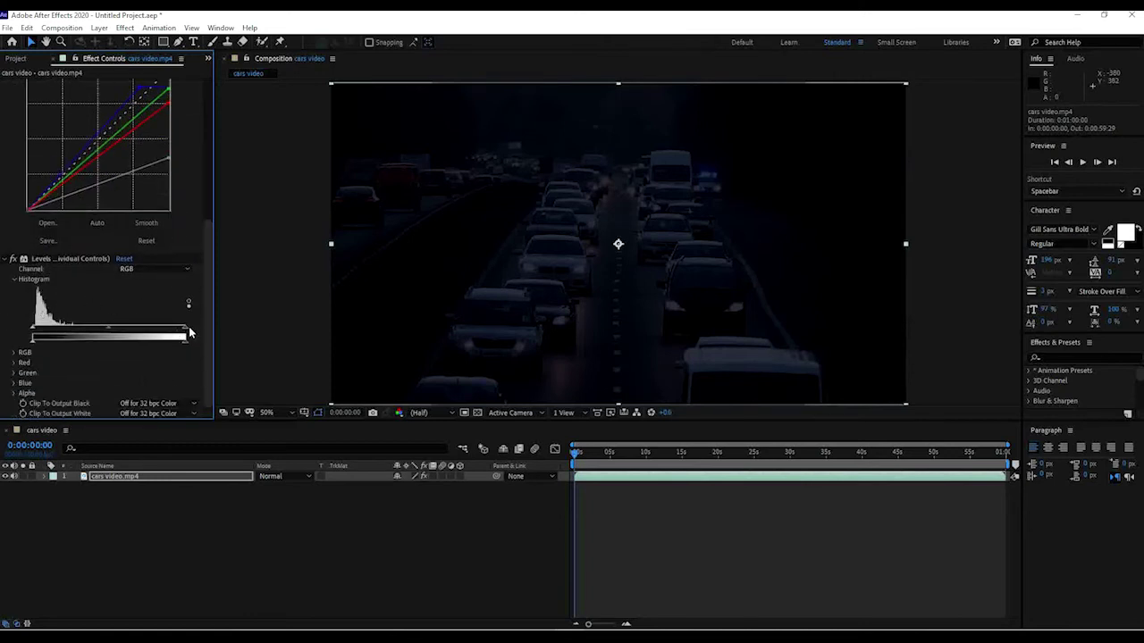
drag(184, 333, 130, 333)
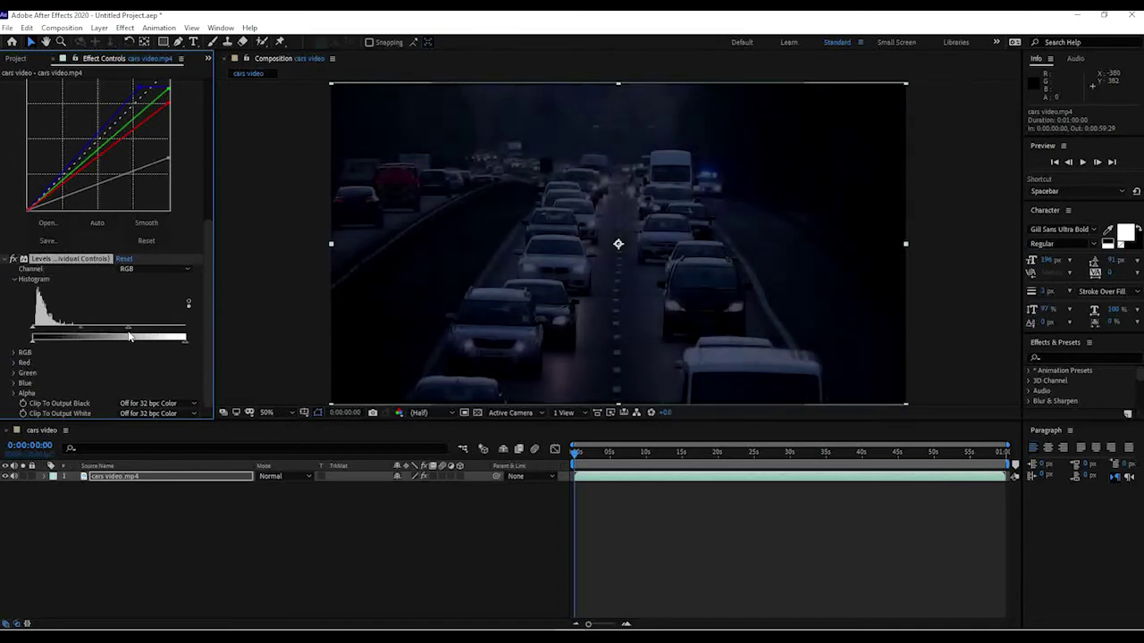
drag(34, 333, 41, 331)
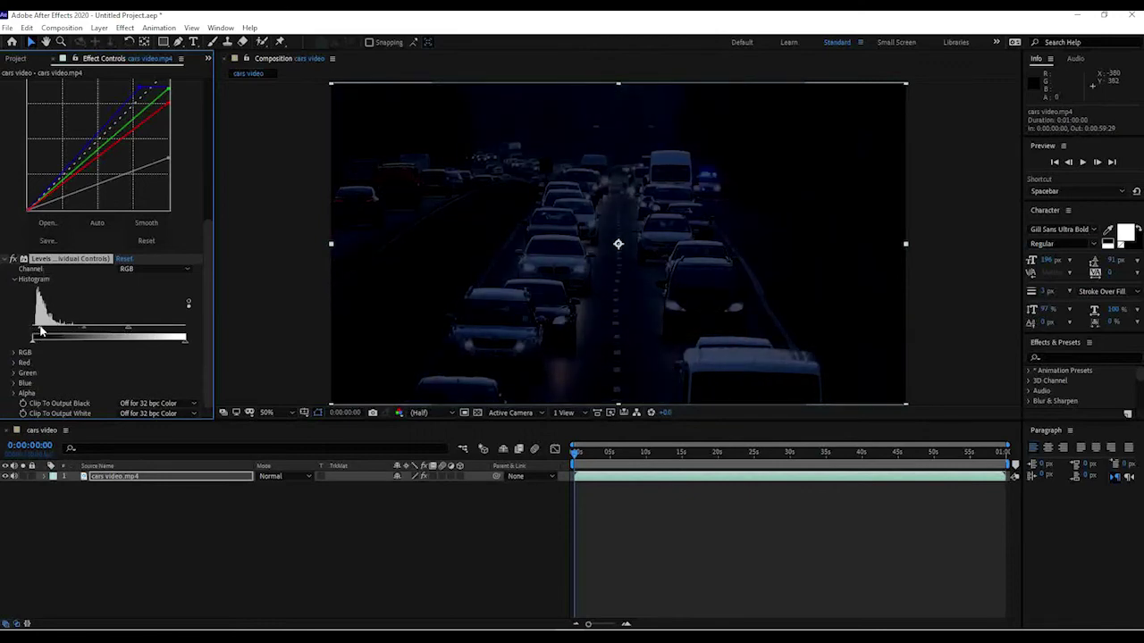
drag(41, 331, 90, 333)
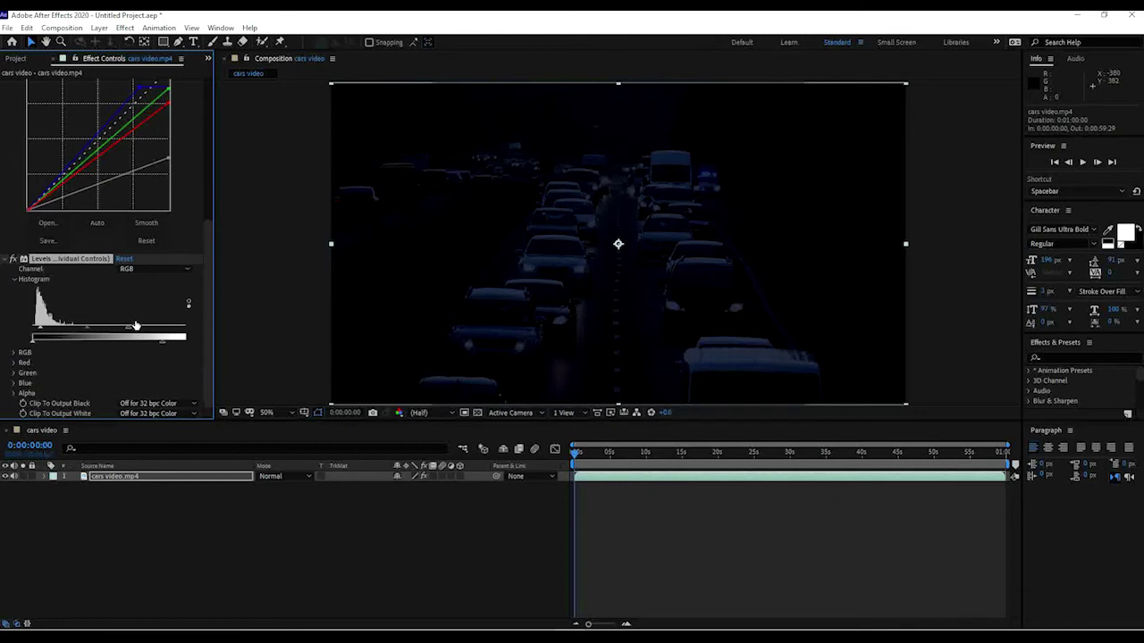
drag(129, 332, 150, 336)
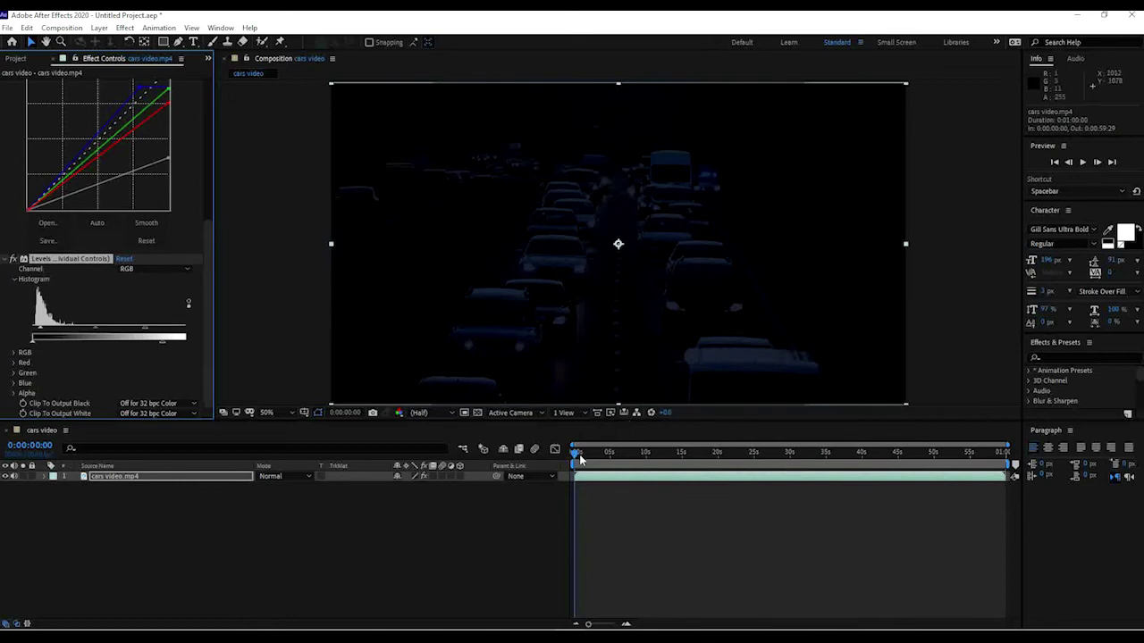
drag(145, 327, 127, 327)
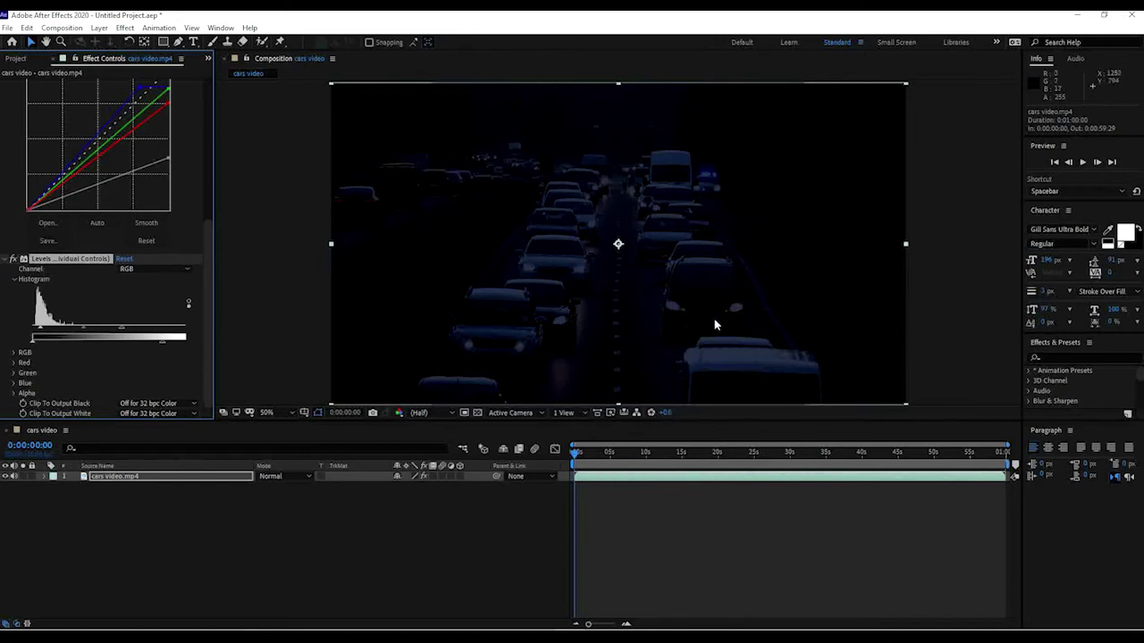
Step: Play the cars clip from the start, stop shortly after one second and inspect the frame at 100%
click(573, 453)
key(space)
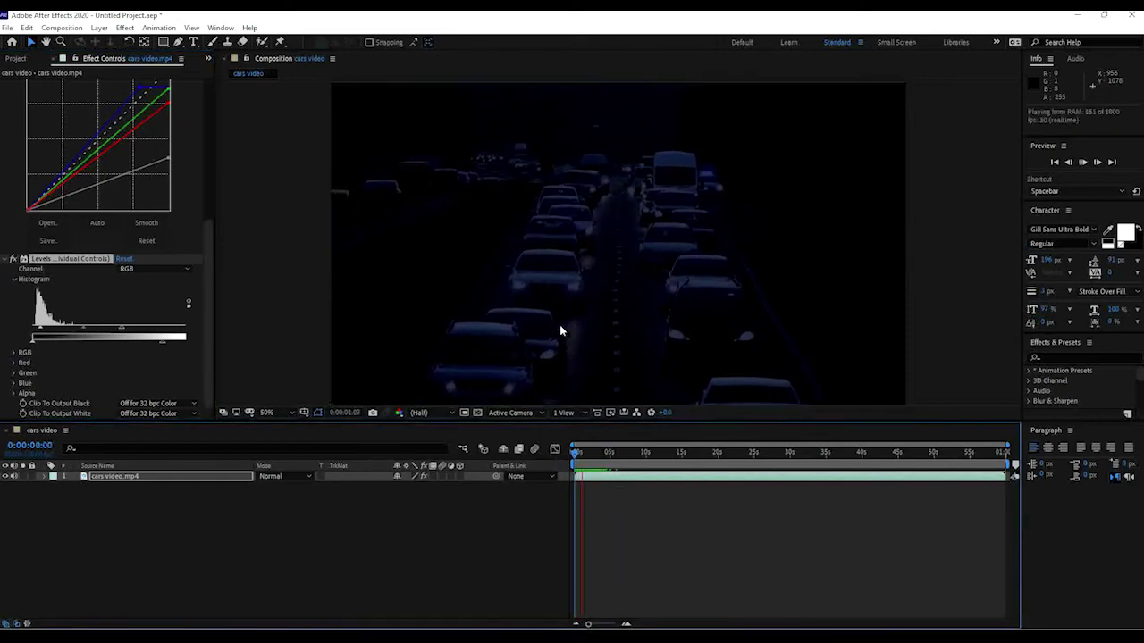
key(period)
key(comma)
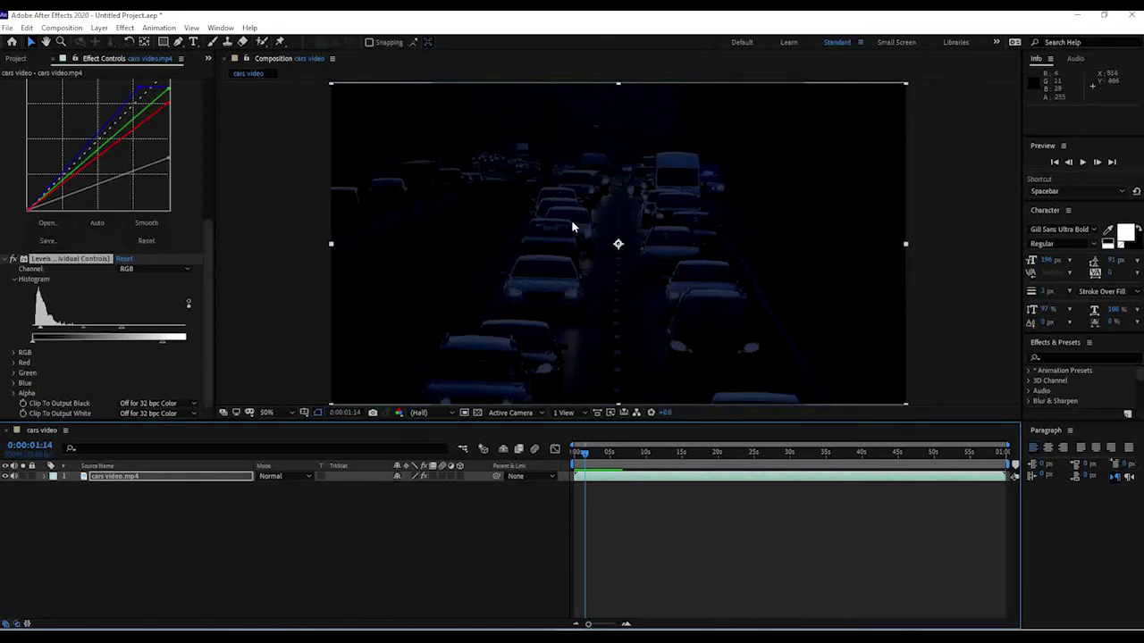
key(period)
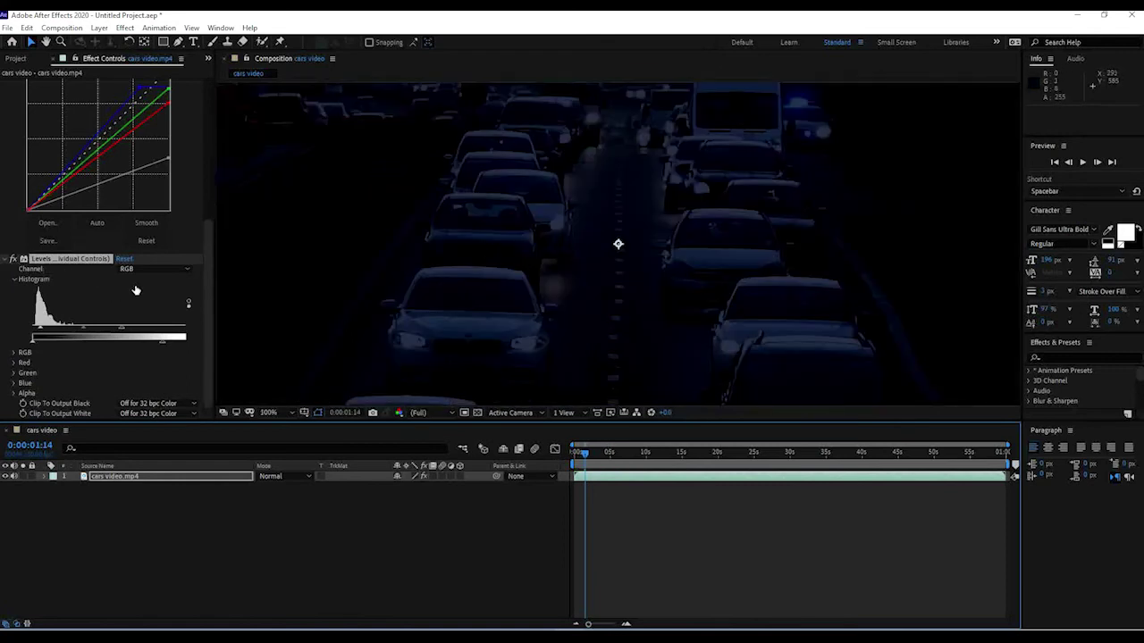
Step: On the Curves RGB channel, add a midtone point and a raised upper-midtone point to brighten the cars clip
scroll(152, 268, up, 3)
scroll(172, 258, up, 2)
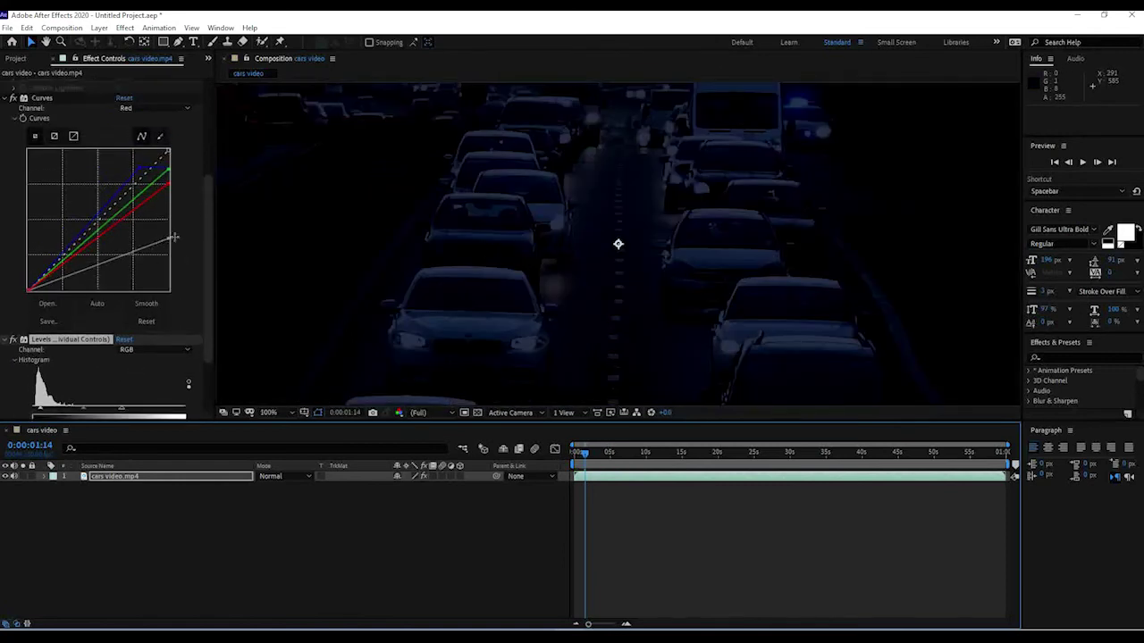
drag(173, 243, 177, 241)
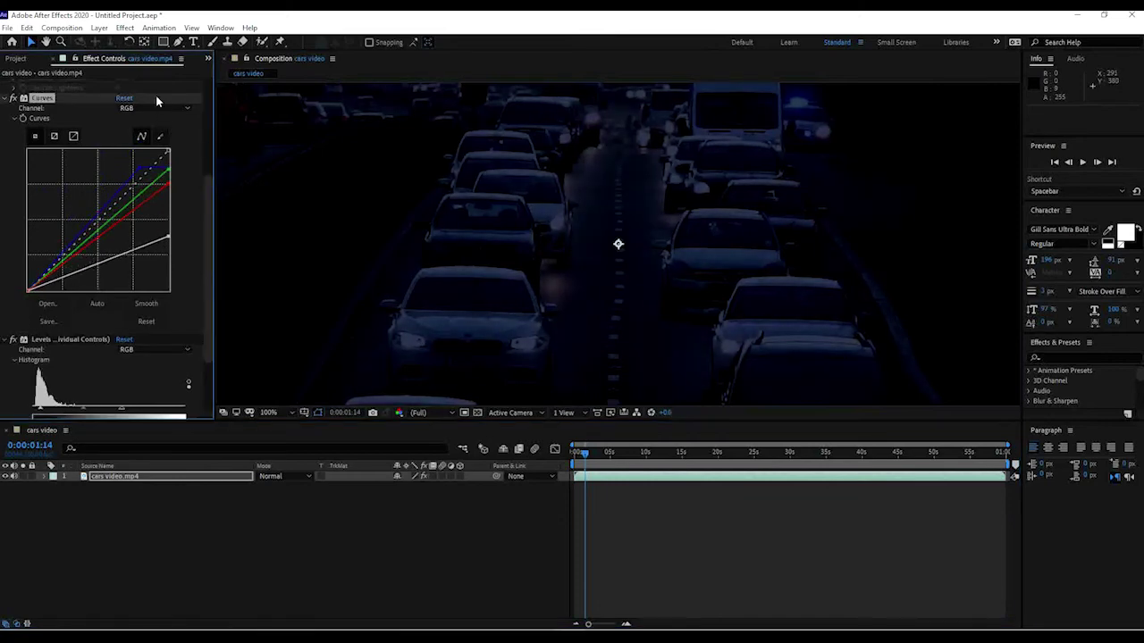
click(99, 260)
mouse_move(101, 264)
mouse_down()
mouse_move(125, 252)
mouse_move(104, 274)
mouse_move(98, 263)
mouse_up()
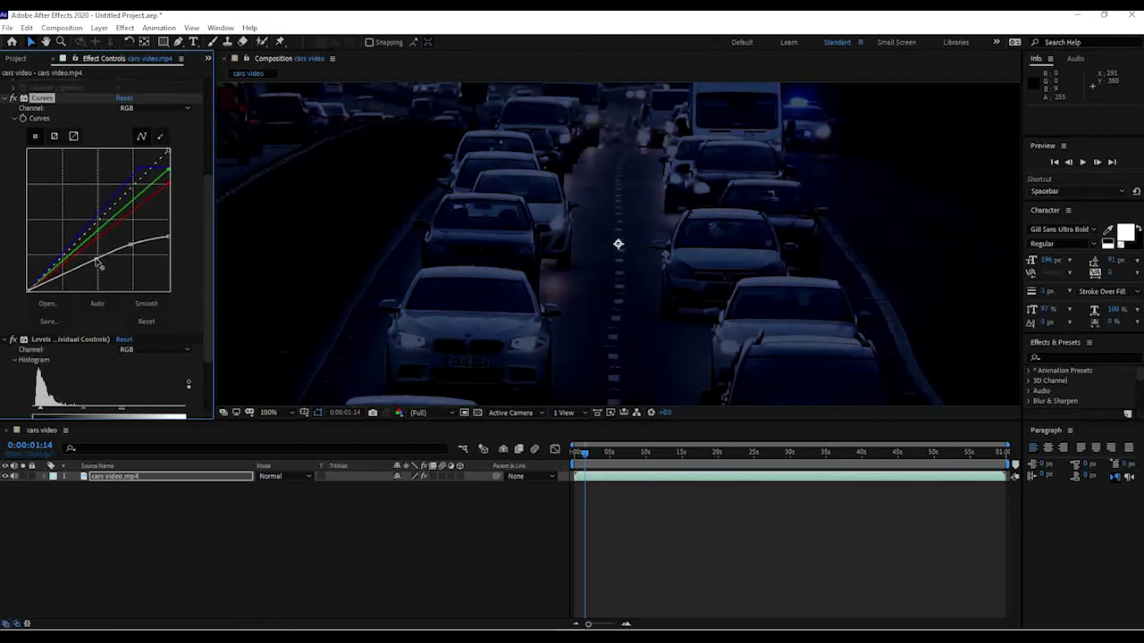
Step: Set the Levels RGB values to Input Black 33.4, Input White 105.6, Gamma 1.17, Output Black -20.4 and Output White 237.4
scroll(194, 286, down, 3)
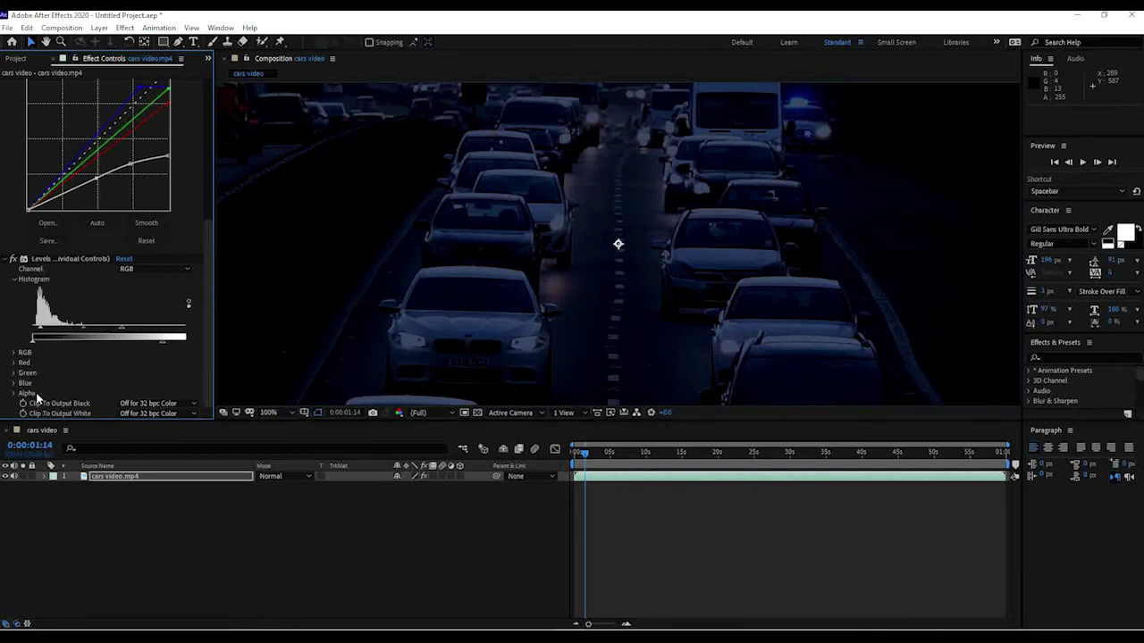
click(14, 352)
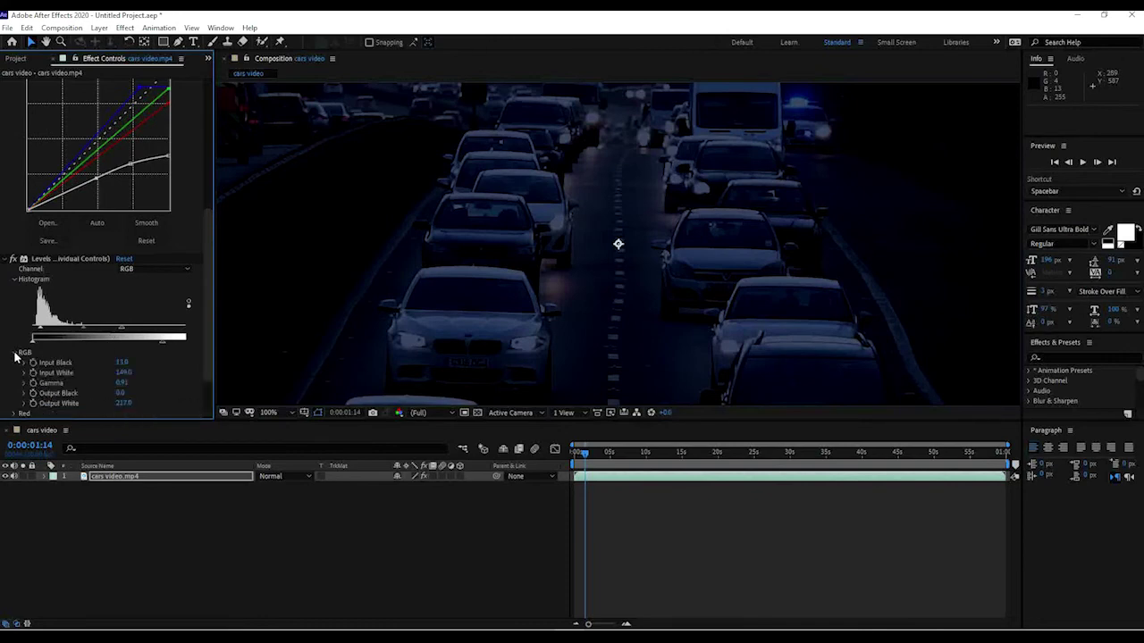
scroll(142, 391, down, 1)
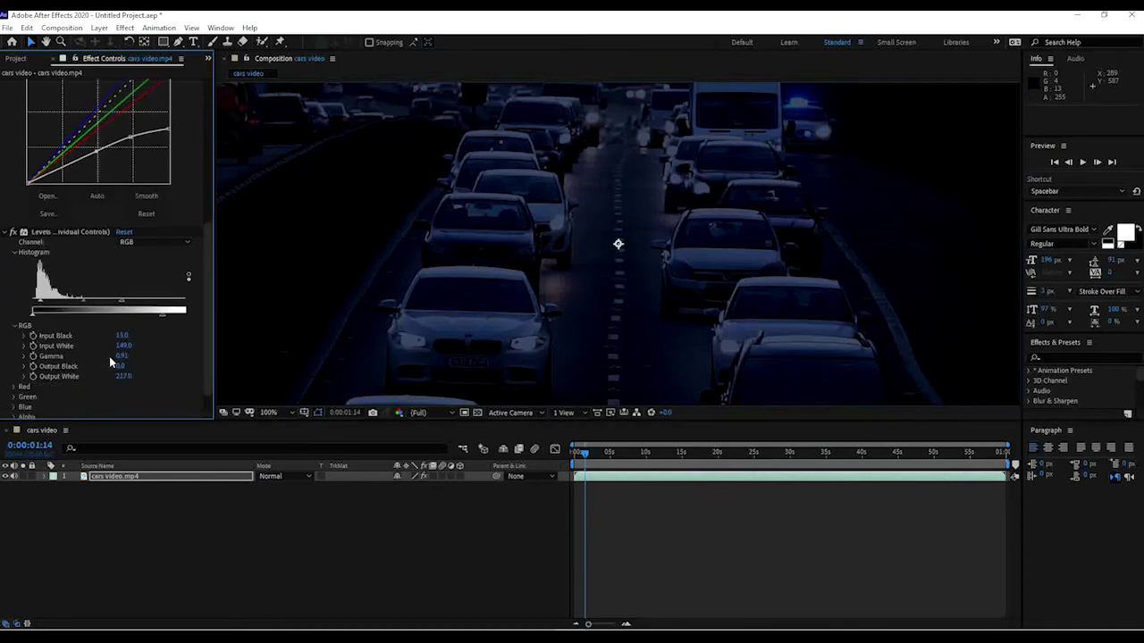
mouse_move(129, 344)
mouse_down()
mouse_move(117, 345)
mouse_move(123, 335)
mouse_up()
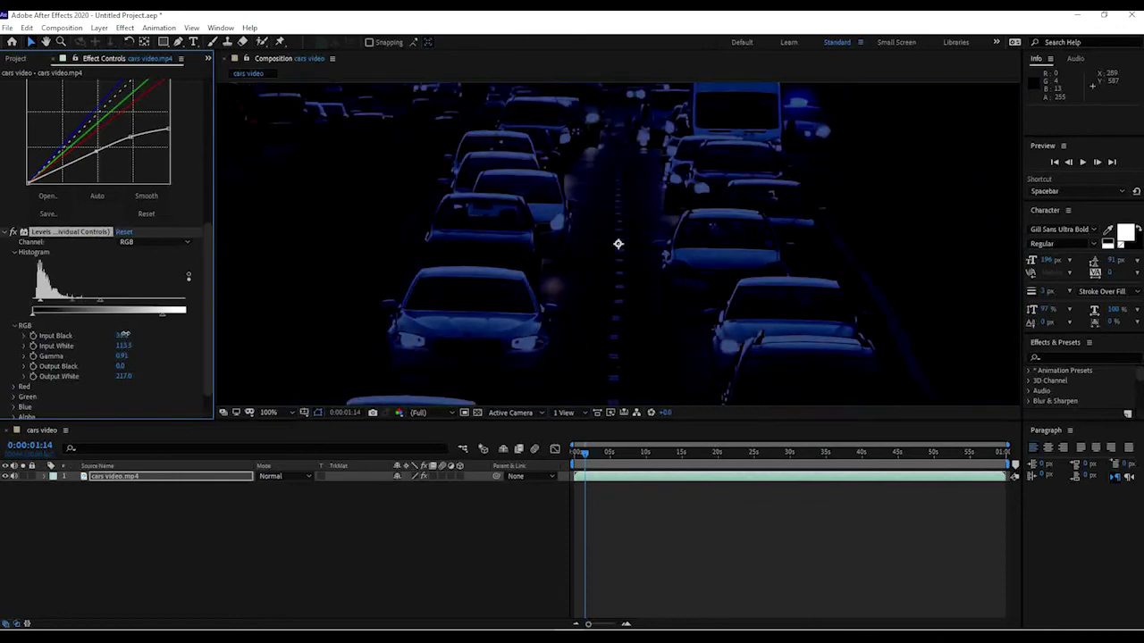
drag(120, 356, 137, 356)
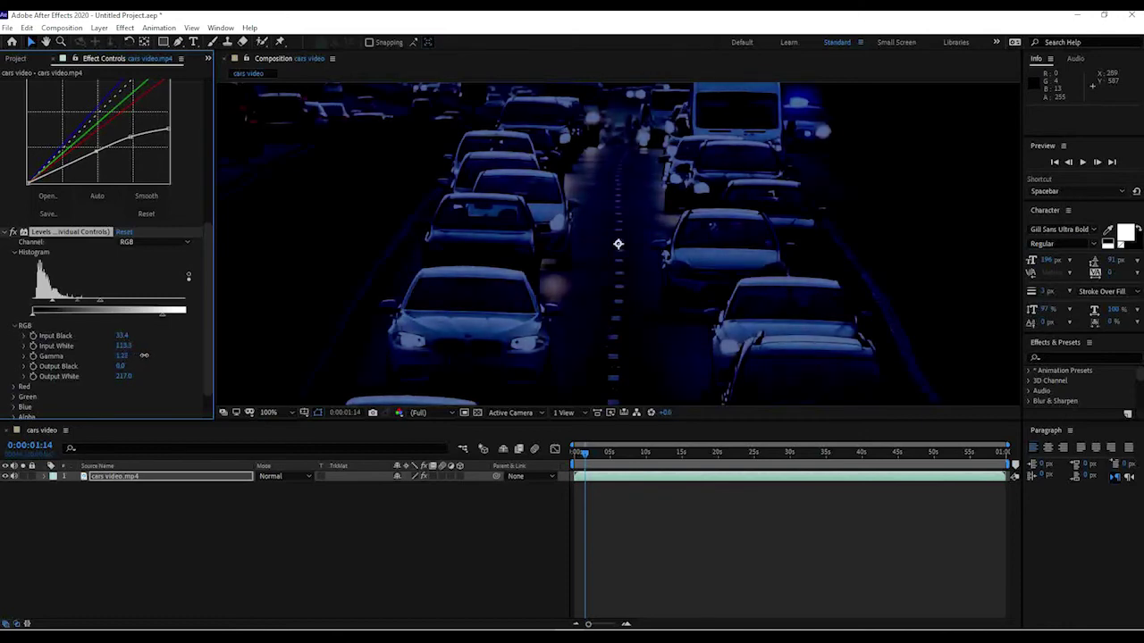
drag(125, 377, 114, 345)
key(comma)
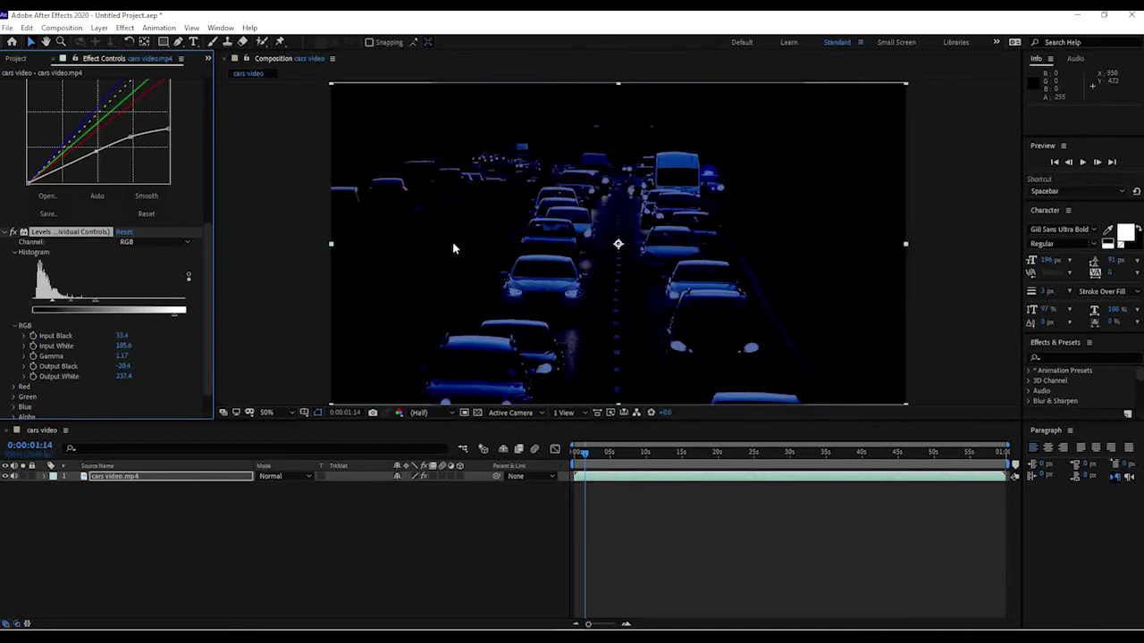
Step: Compare the cars clip with and without Levels by resetting and restoring the effect and toggling it off and on
click(124, 232)
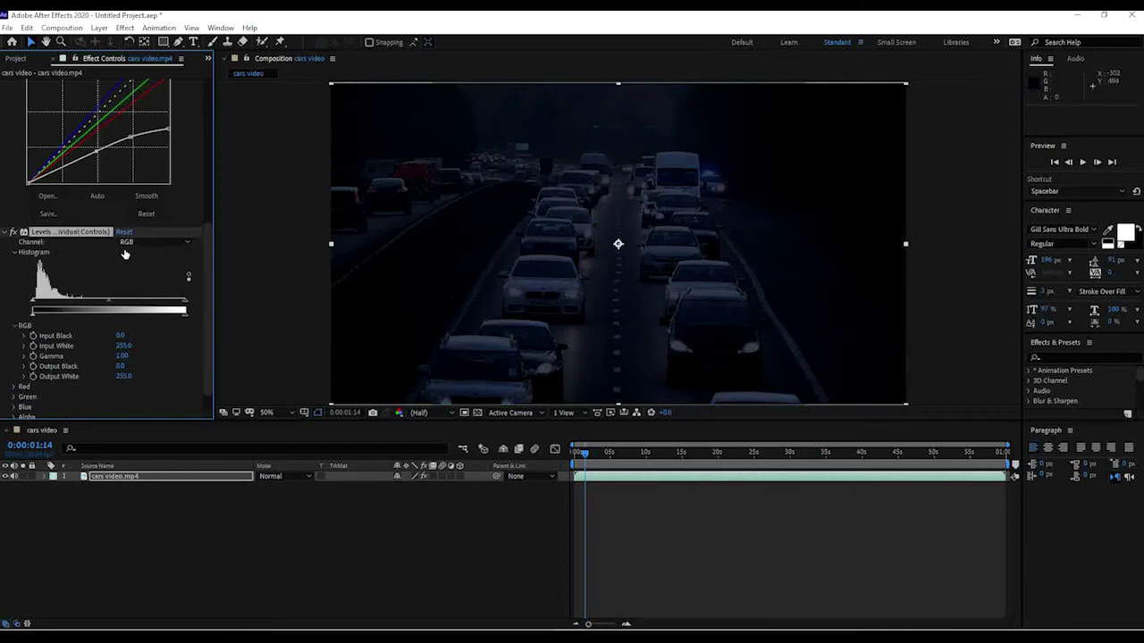
key(ctrl+z)
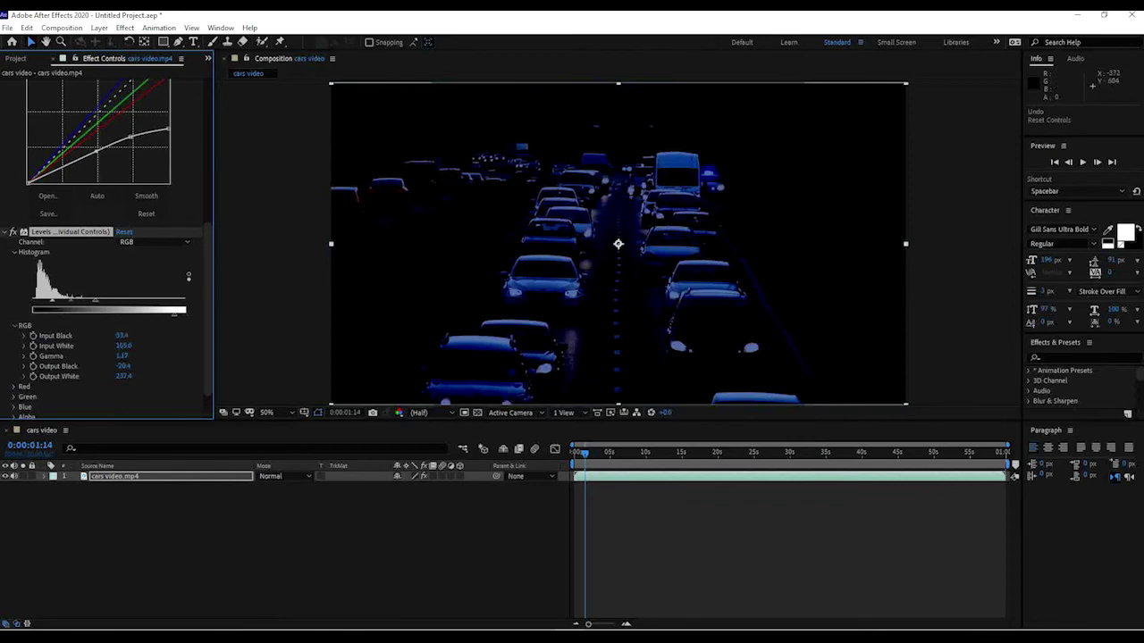
click(14, 232)
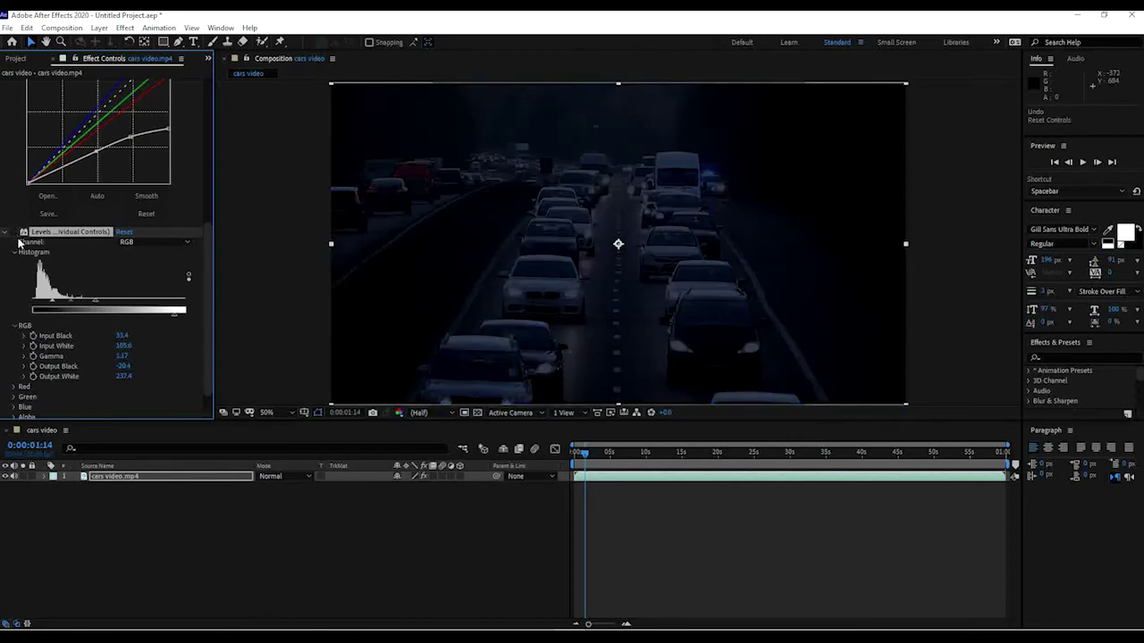
click(15, 234)
click(15, 234)
click(15, 234)
click(15, 234)
click(13, 234)
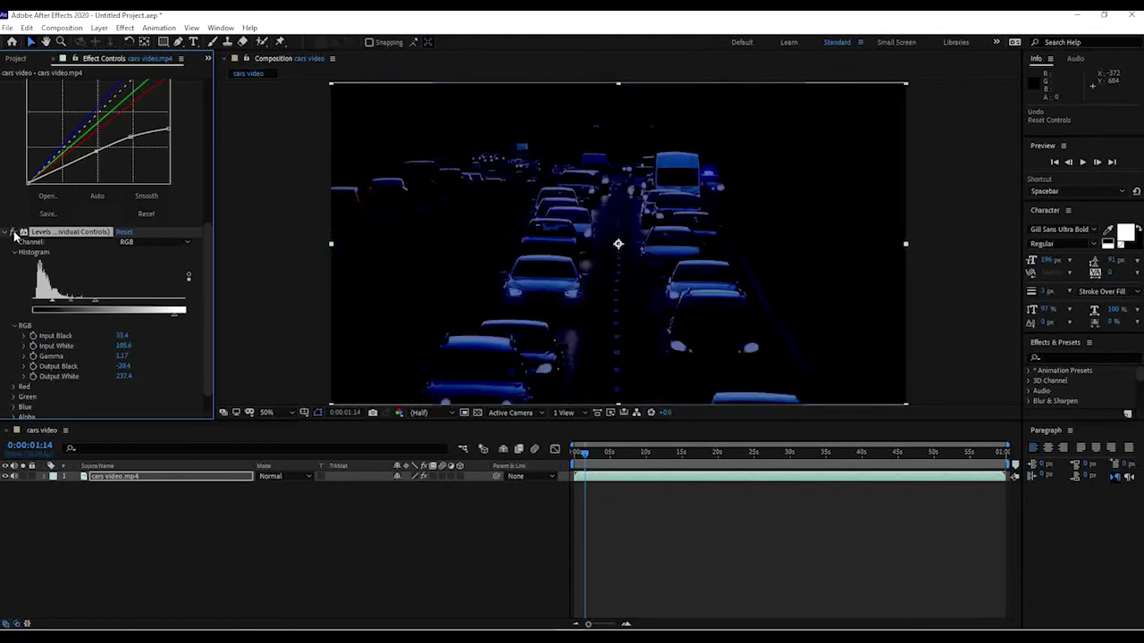
click(13, 234)
click(14, 234)
Step: Reset Levels and set its RGB Input Black to 17 and Input White to 106
click(125, 231)
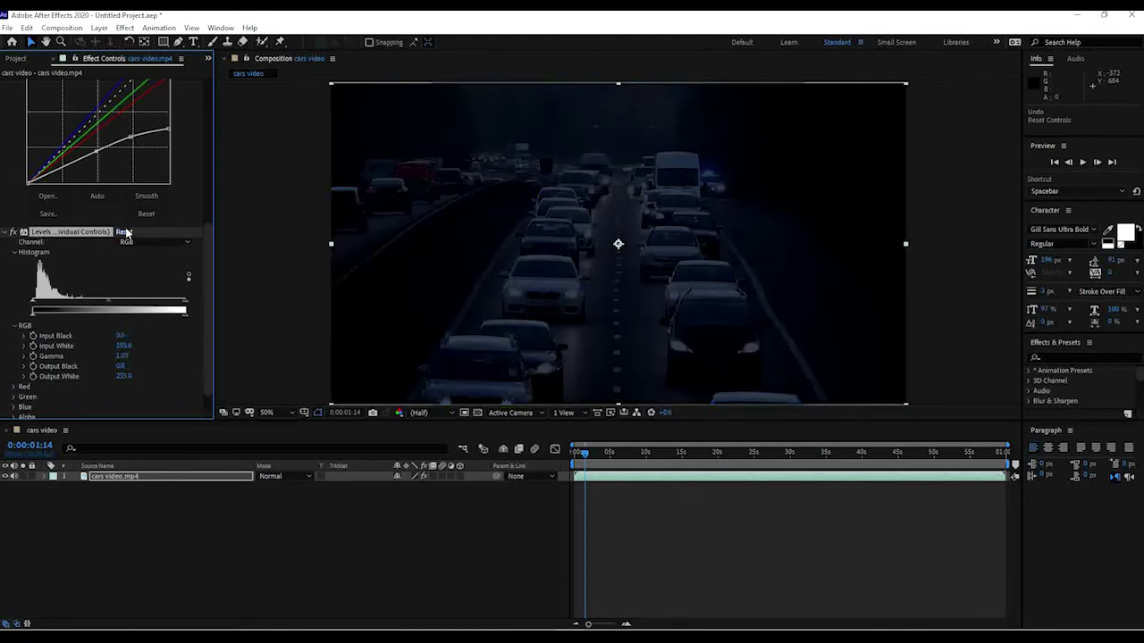
drag(185, 307, 157, 301)
drag(34, 310, 49, 304)
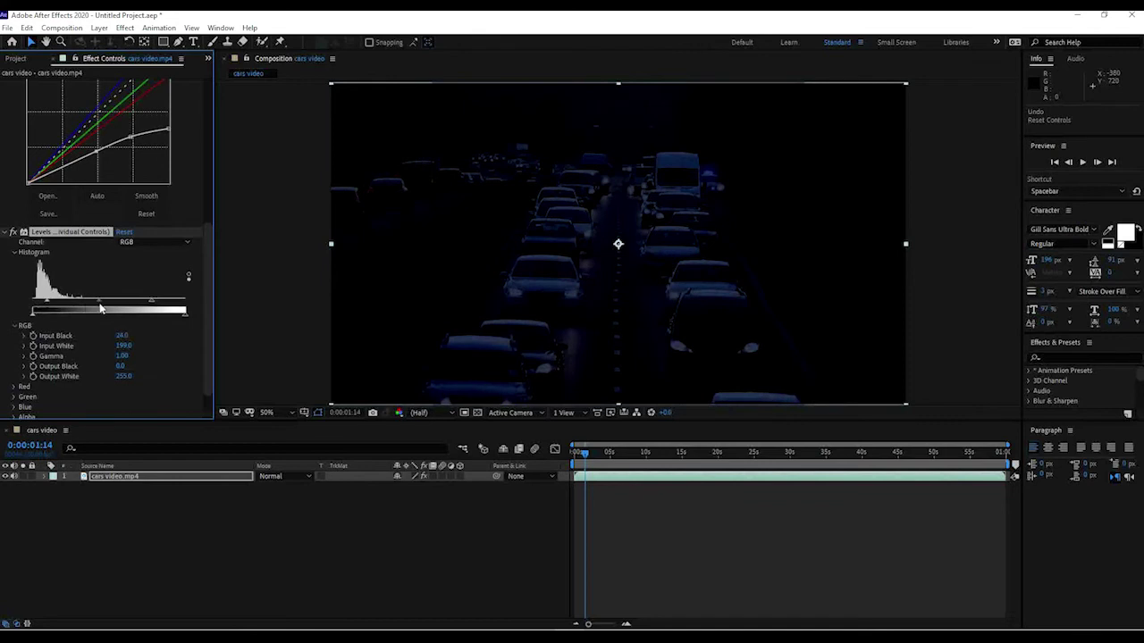
drag(152, 304, 43, 305)
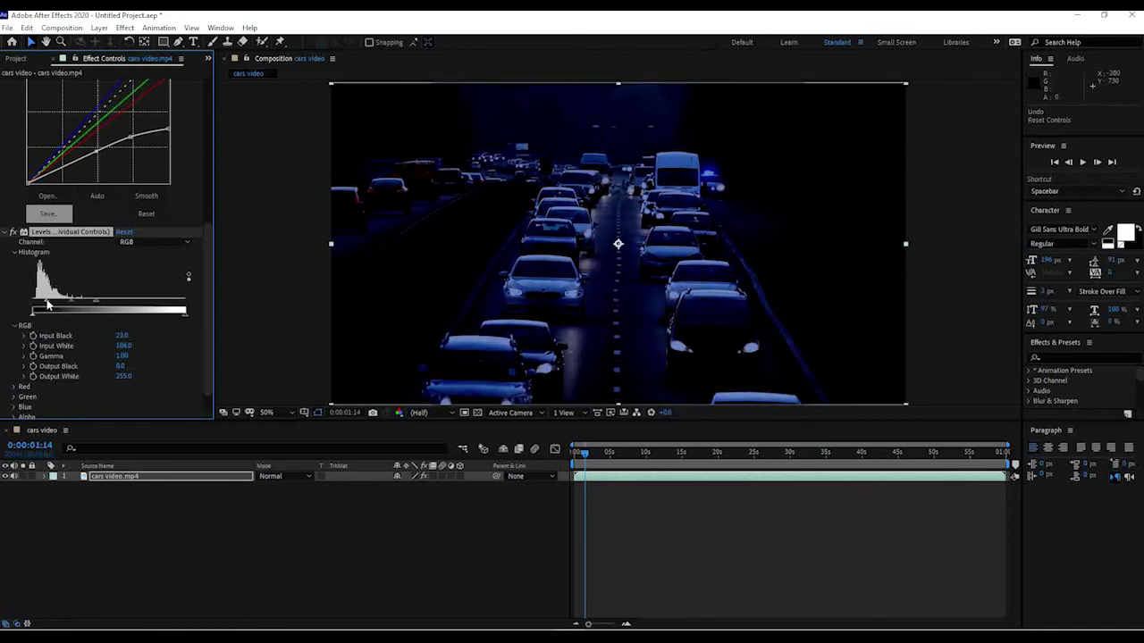
drag(47, 305, 43, 305)
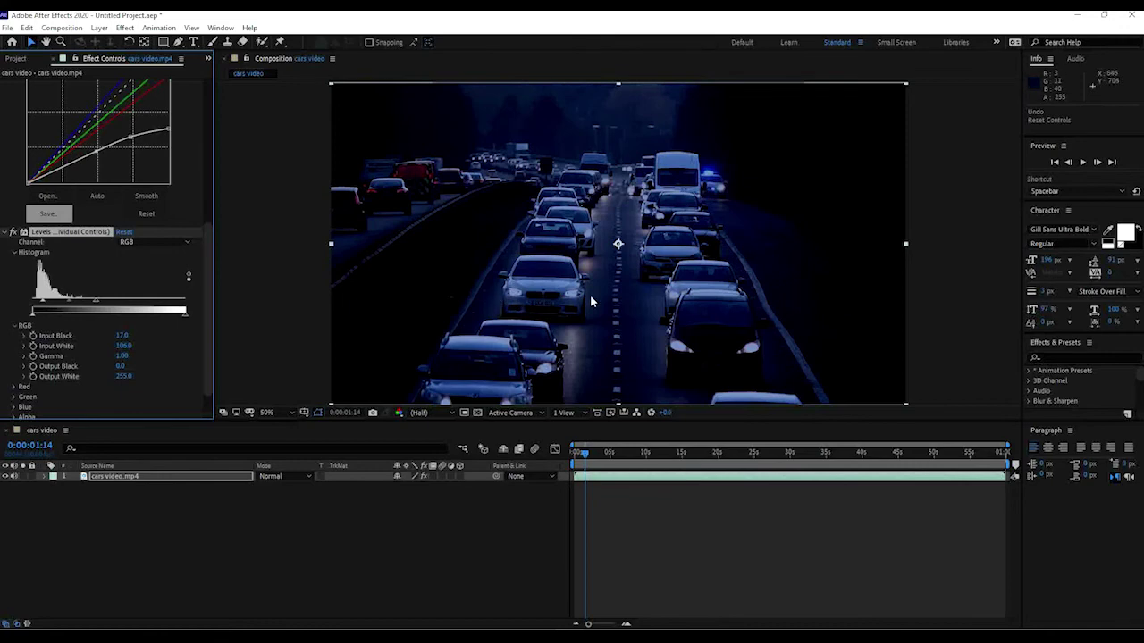
Step: Preview the finished cars grade at a smaller view from the start and return to the first frame
scroll(755, 346, down, 4)
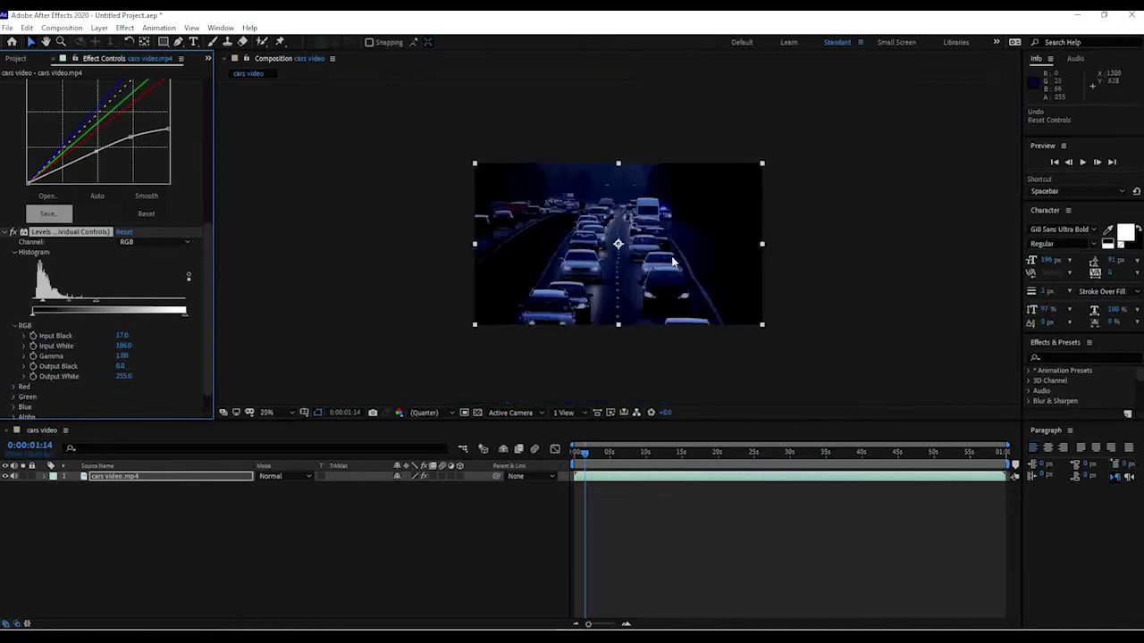
scroll(681, 281, up, 2)
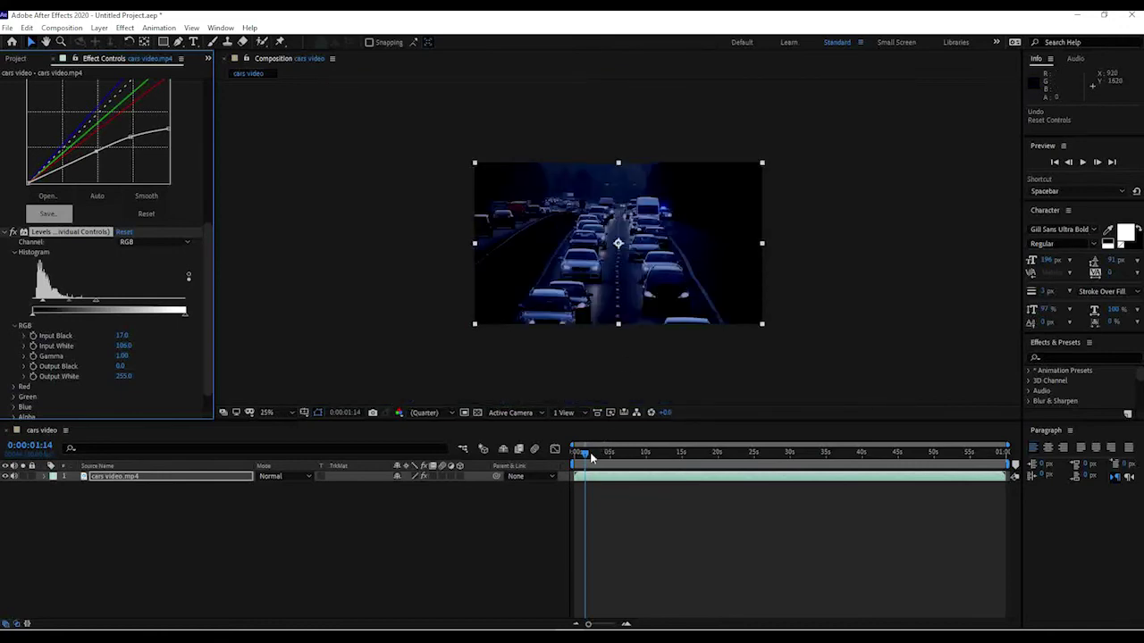
drag(587, 452, 574, 452)
key(space)
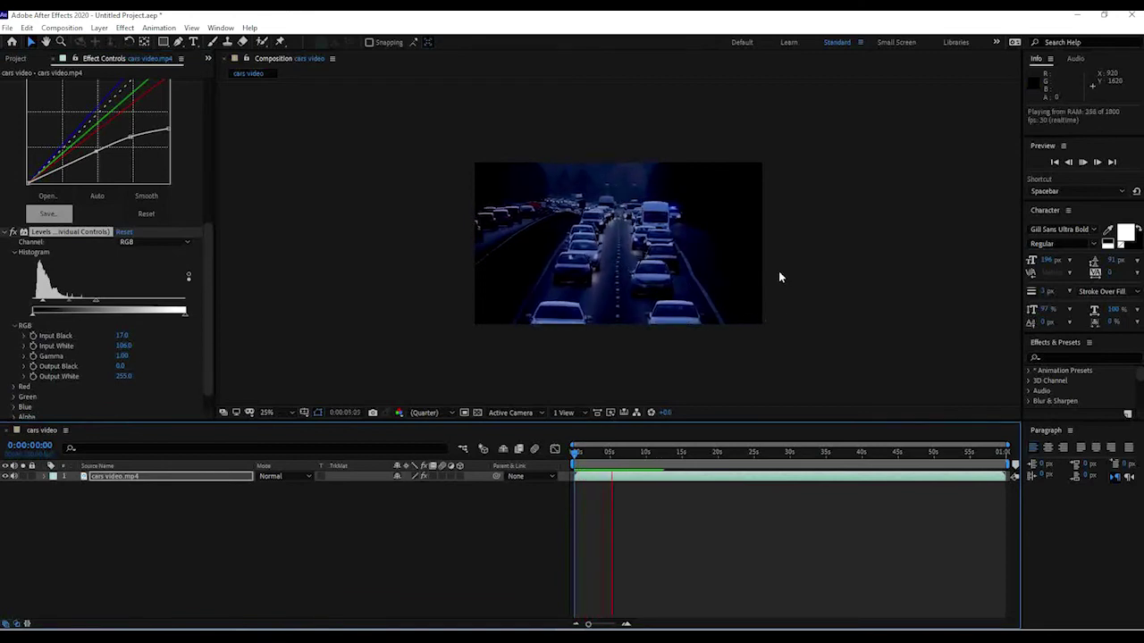
click(615, 320)
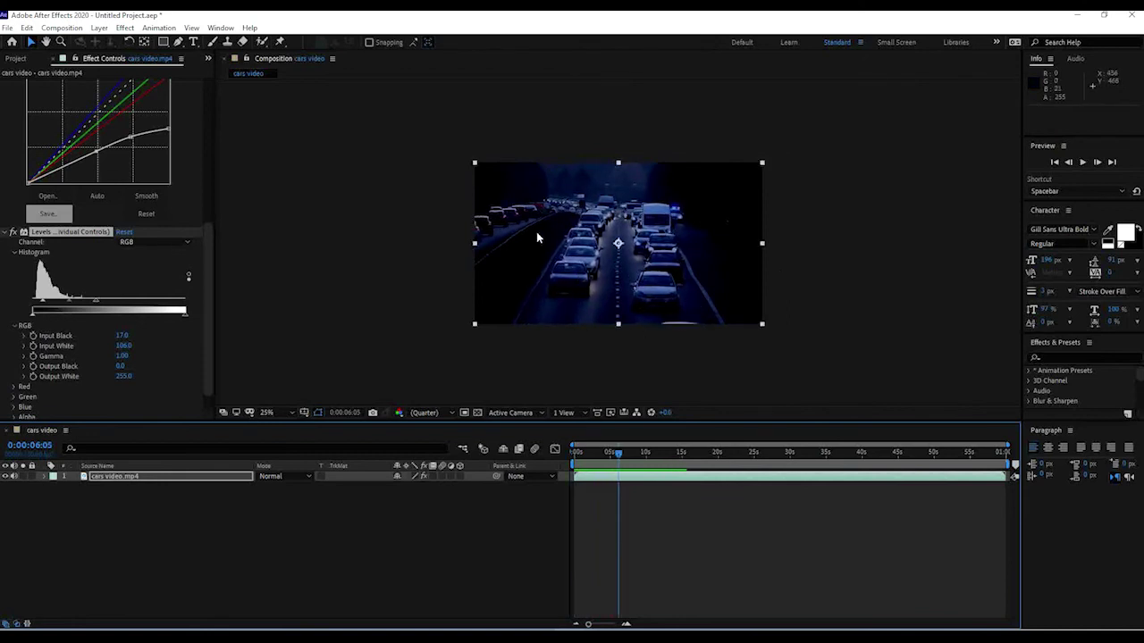
key(space)
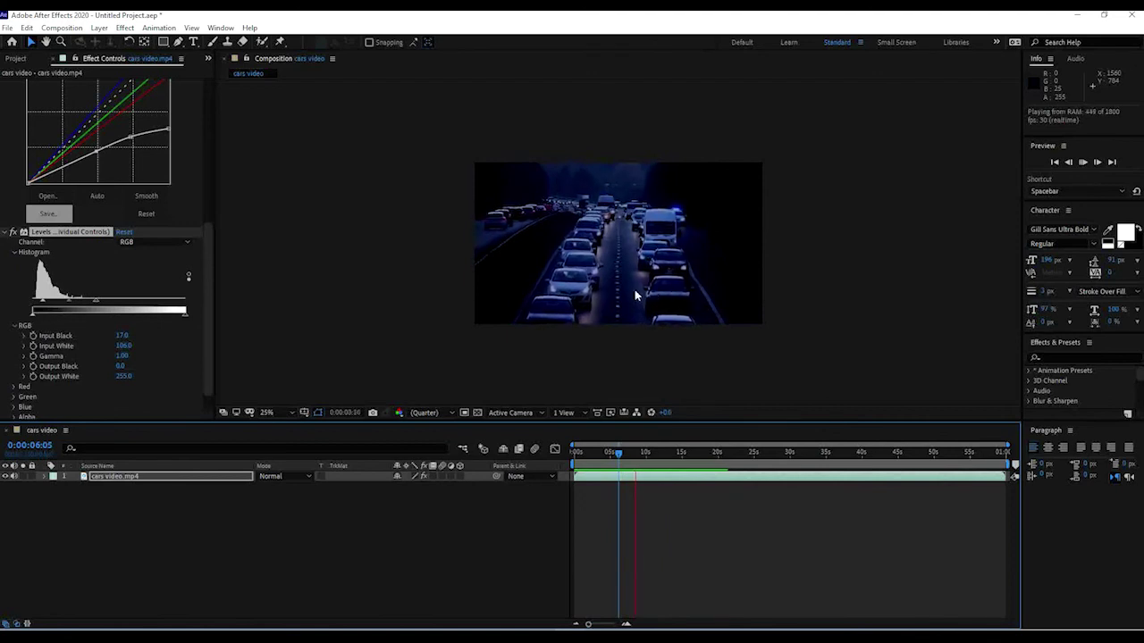
key(space)
key(Home)
Step: Delete the cars video composition and its cars video.mp4 footage from the project
click(15, 59)
drag(71, 217, 27, 167)
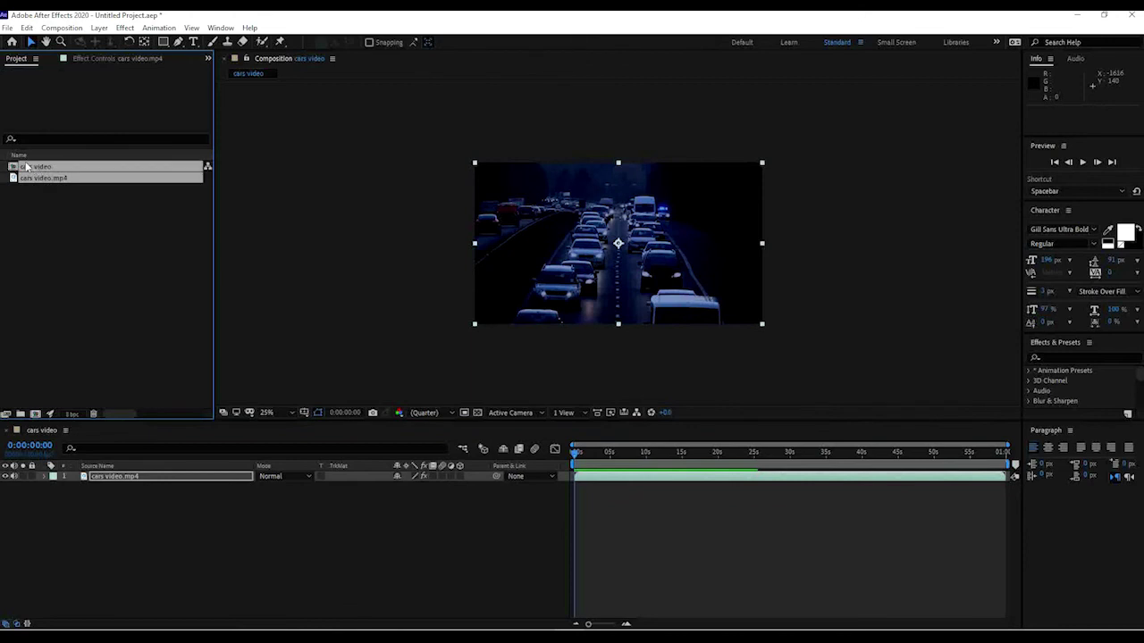
key(Delete)
click(647, 343)
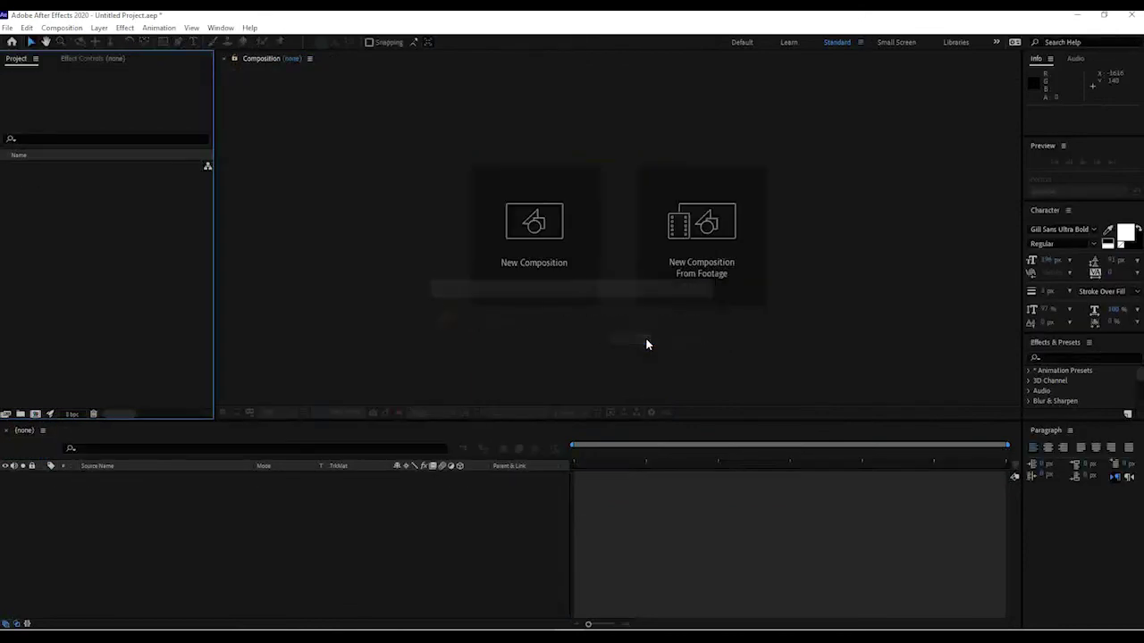
Step: Import the Caterpillars Eating video and create a new composition from it
double_click(84, 227)
click(515, 162)
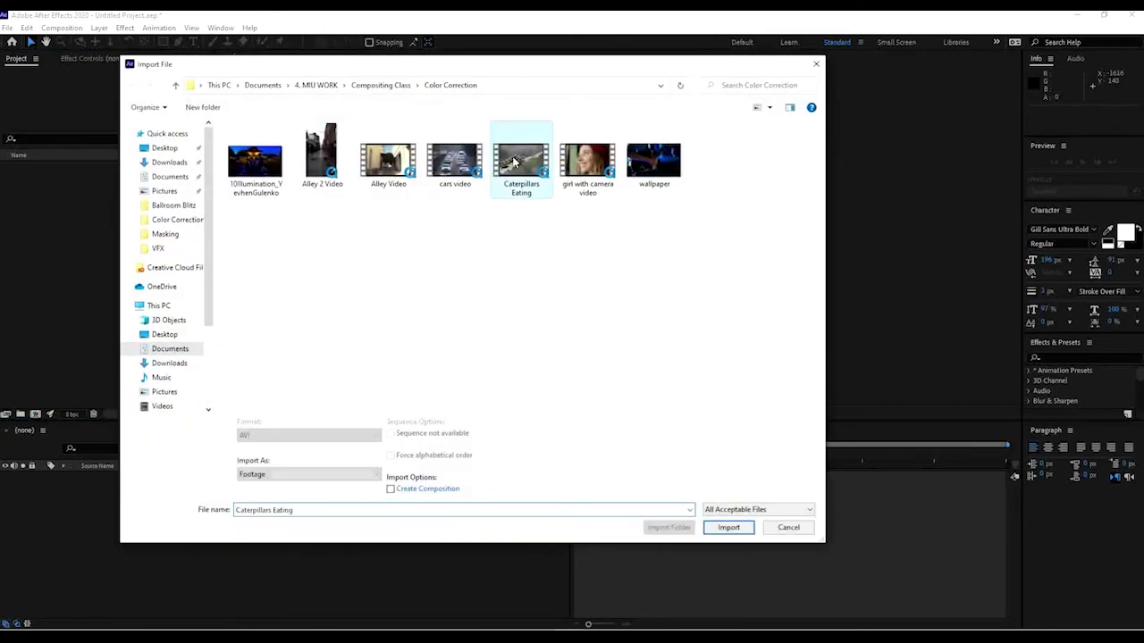
click(728, 528)
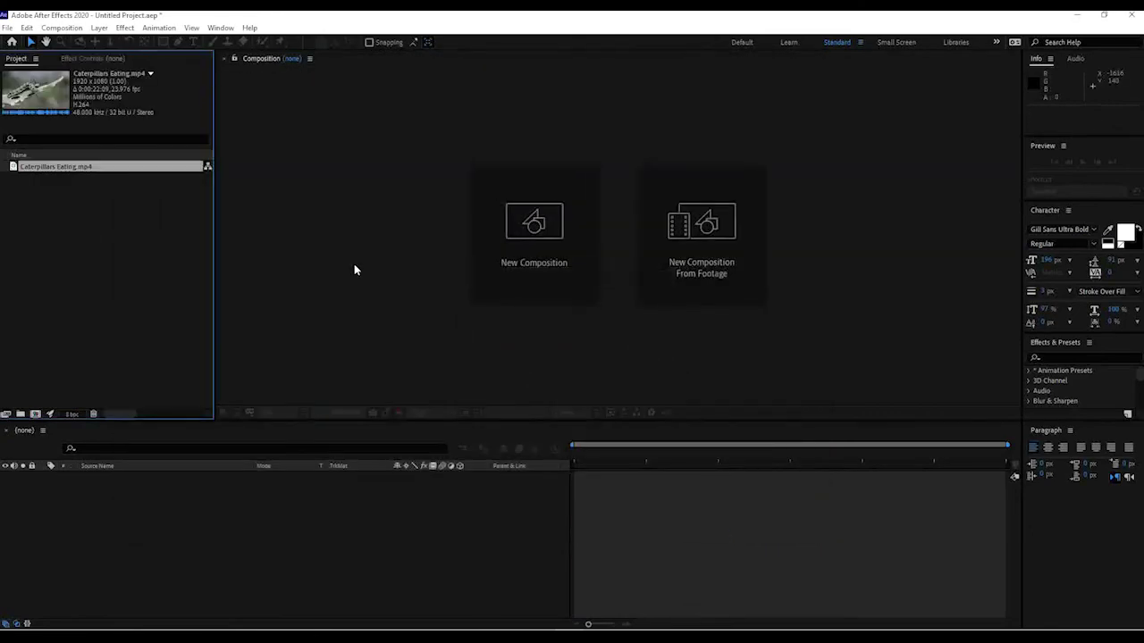
drag(49, 171, 36, 415)
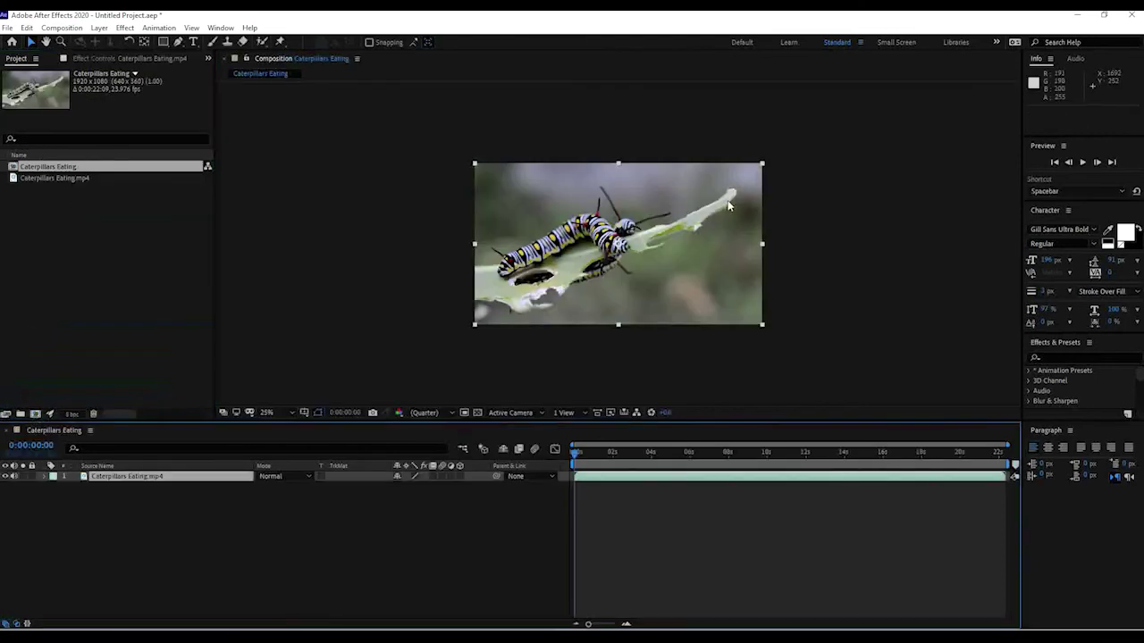
Step: Preview the original caterpillar clip at 50% view and move the playhead to 0:00:01:20
key(period)
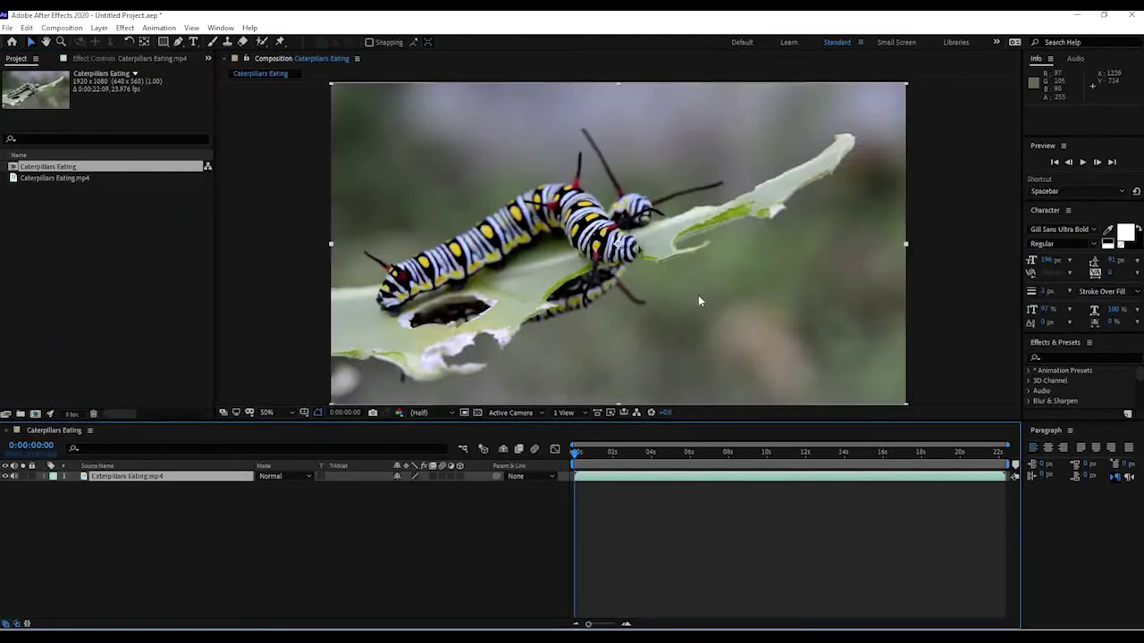
key(ctrl+shift+a)
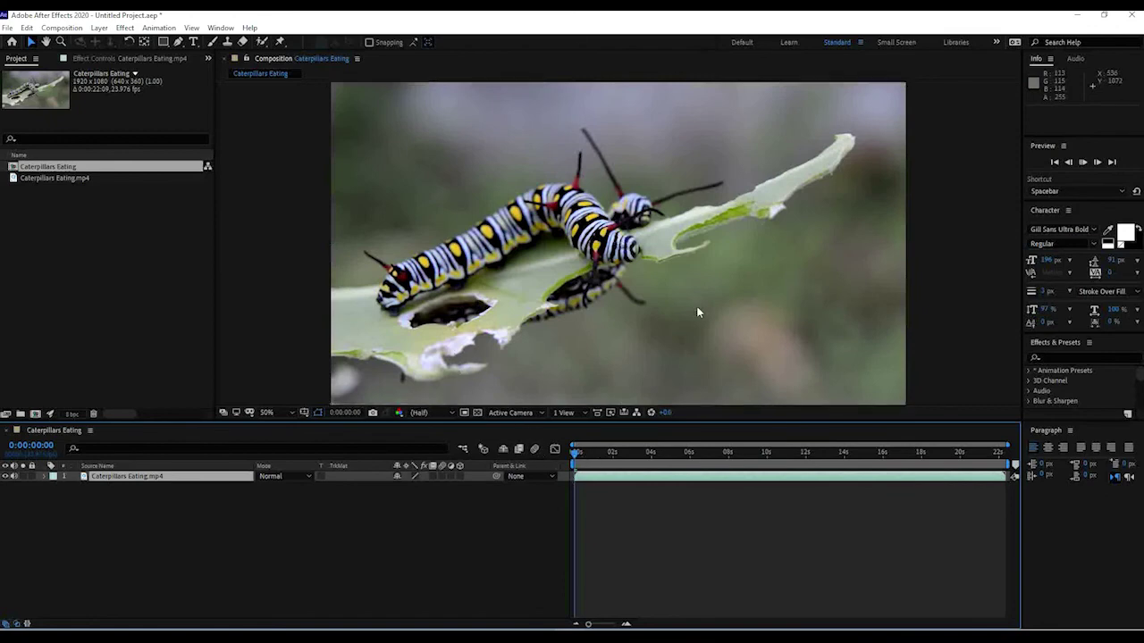
key(space)
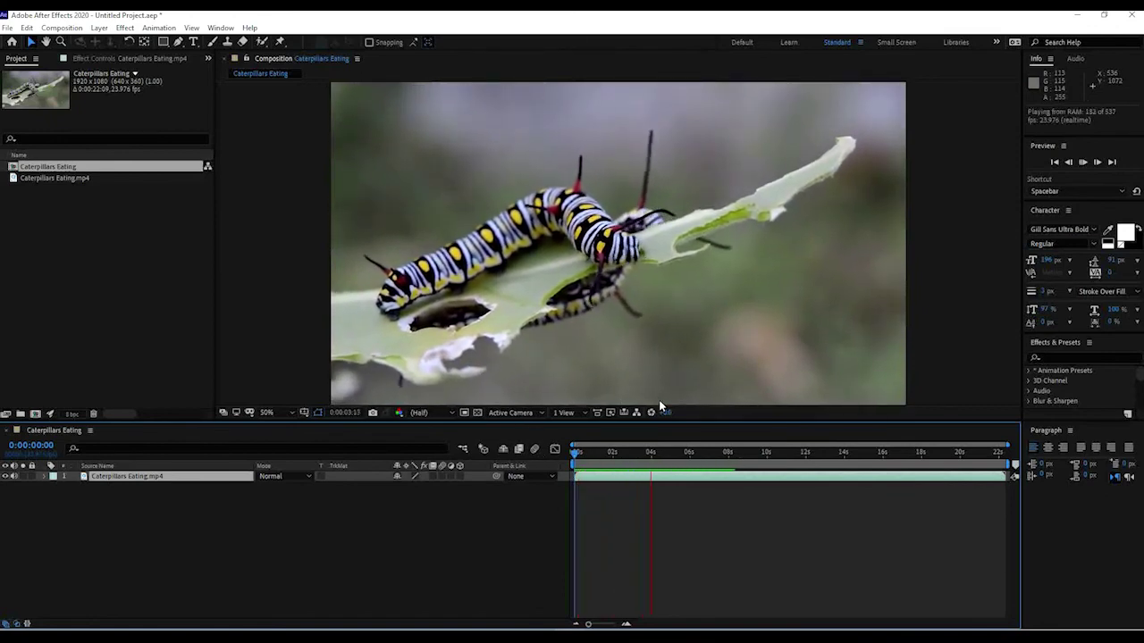
click(697, 473)
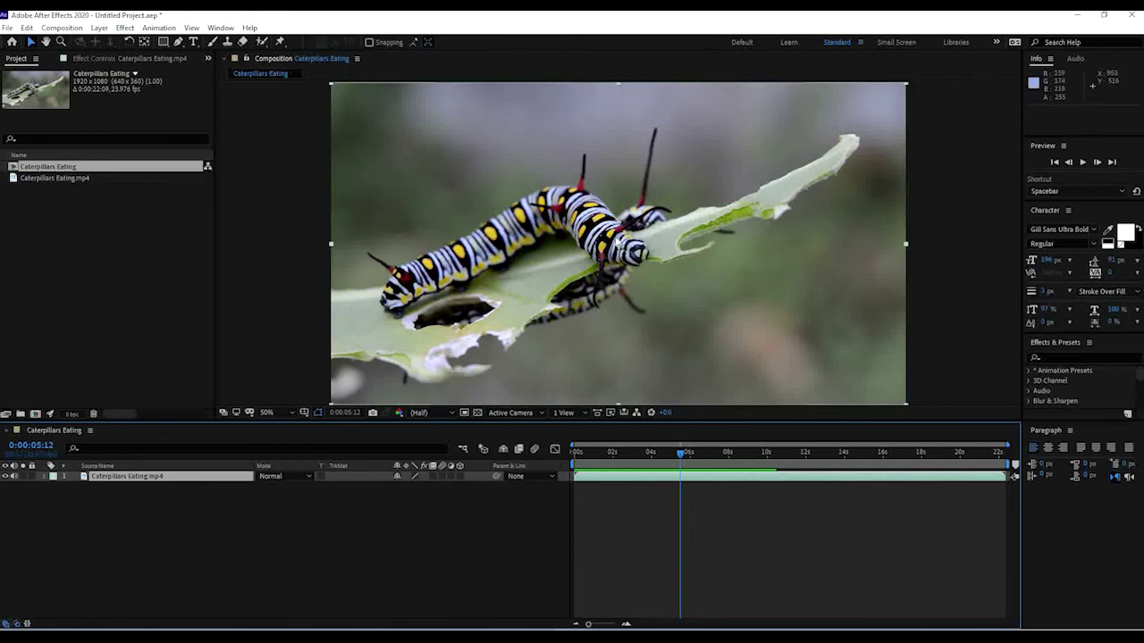
drag(648, 454, 611, 453)
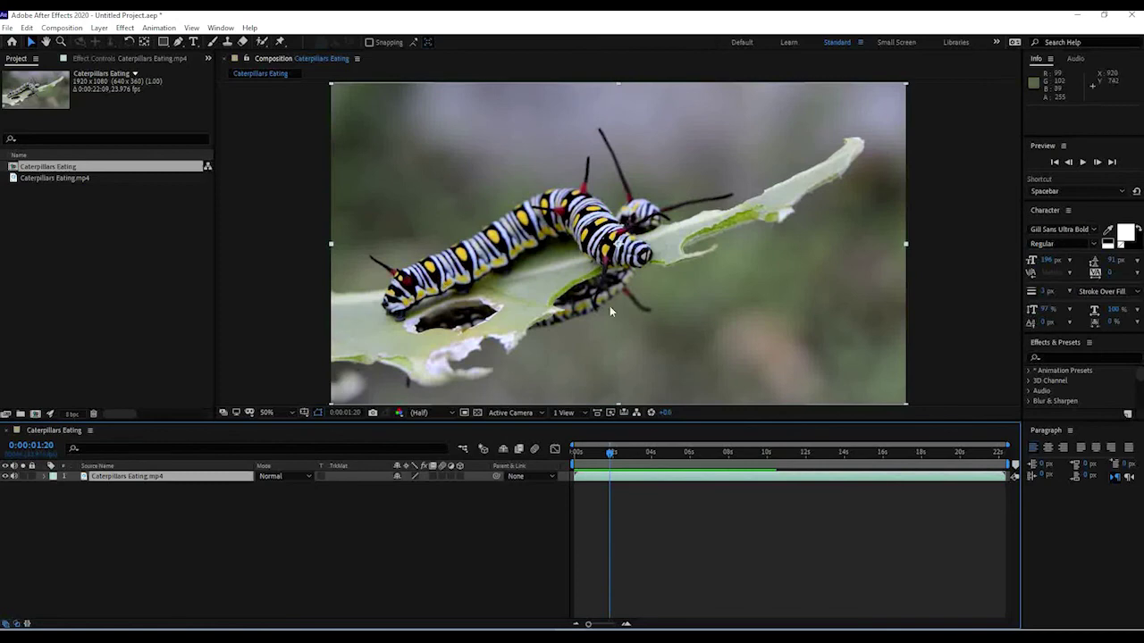
Step: Apply Leave Color to the caterpillar layer, sample the yellow body spots as Color To Leave, and set Amount to Decolor to 100%
click(127, 28)
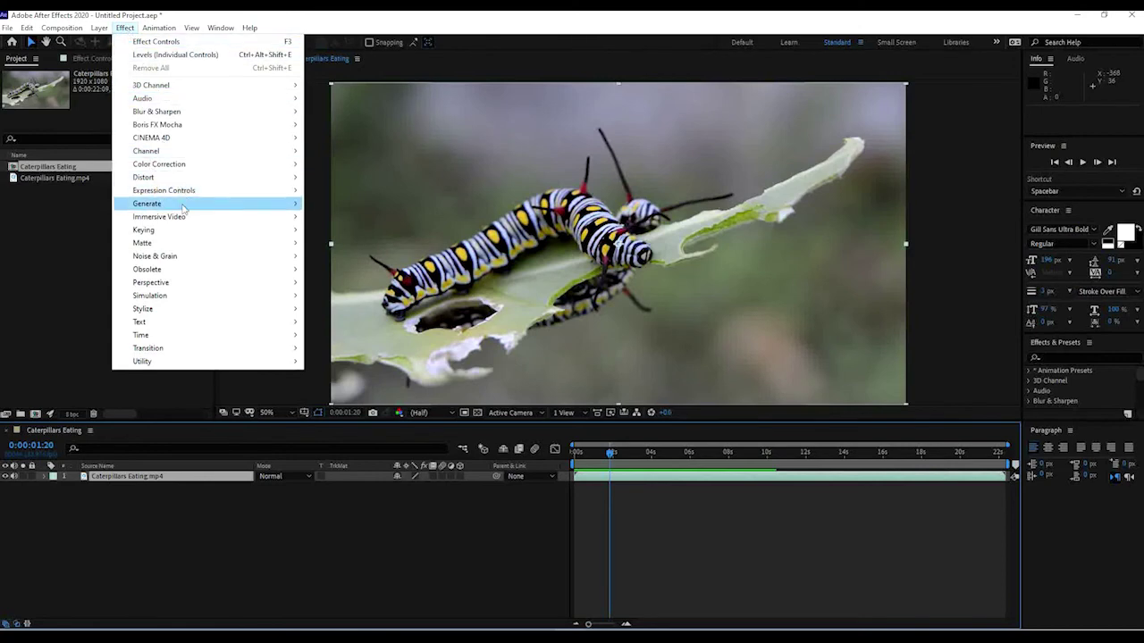
mouse_move(179, 164)
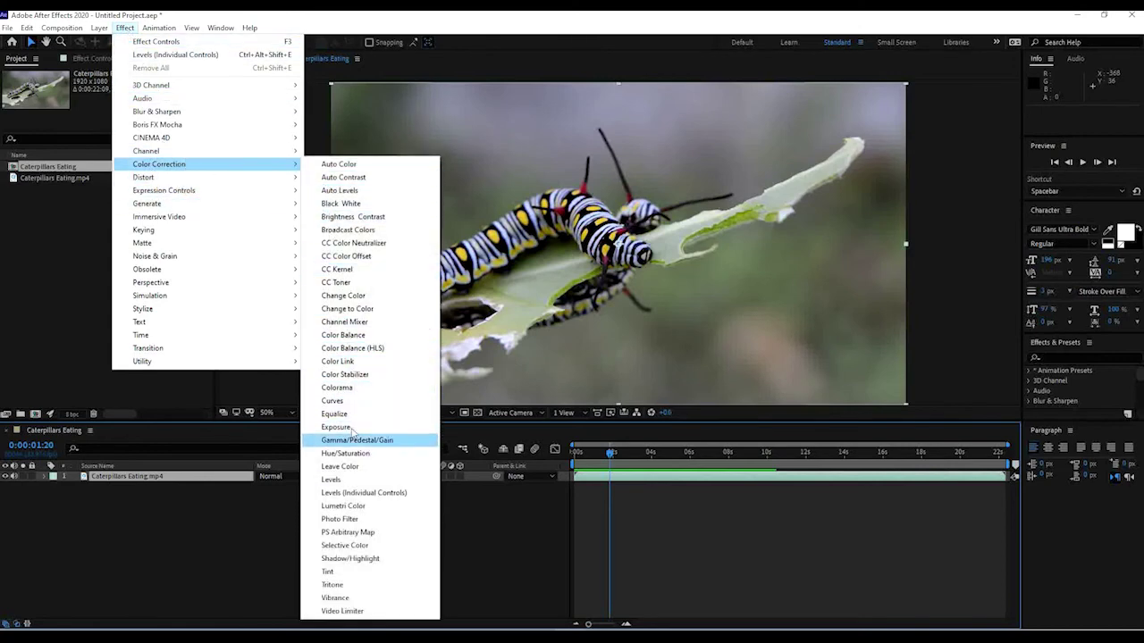
click(331, 466)
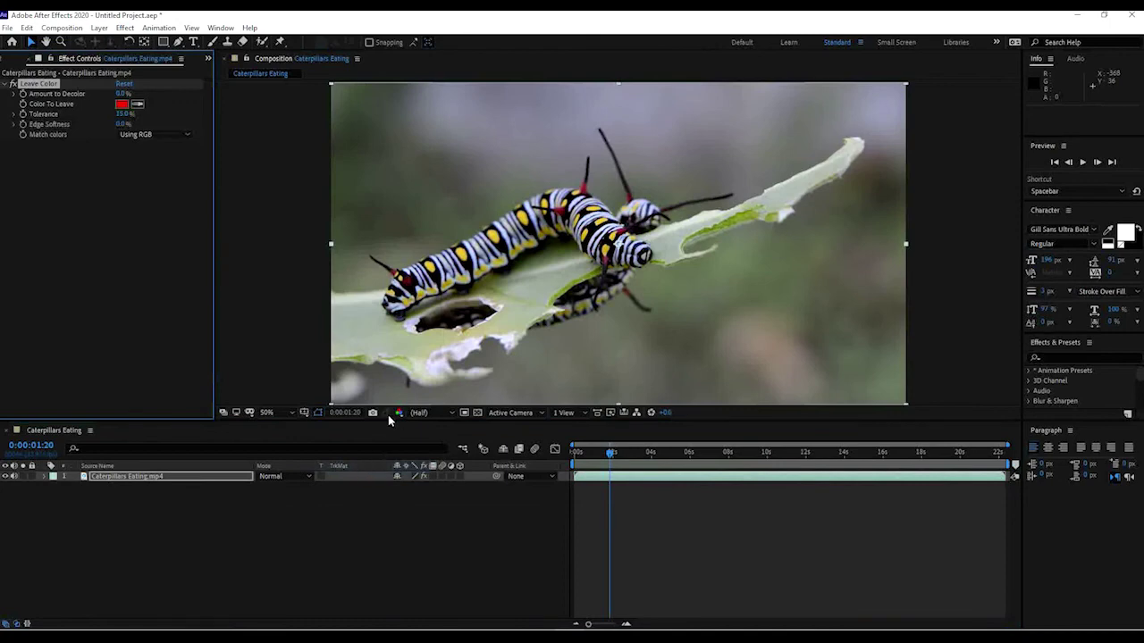
click(139, 106)
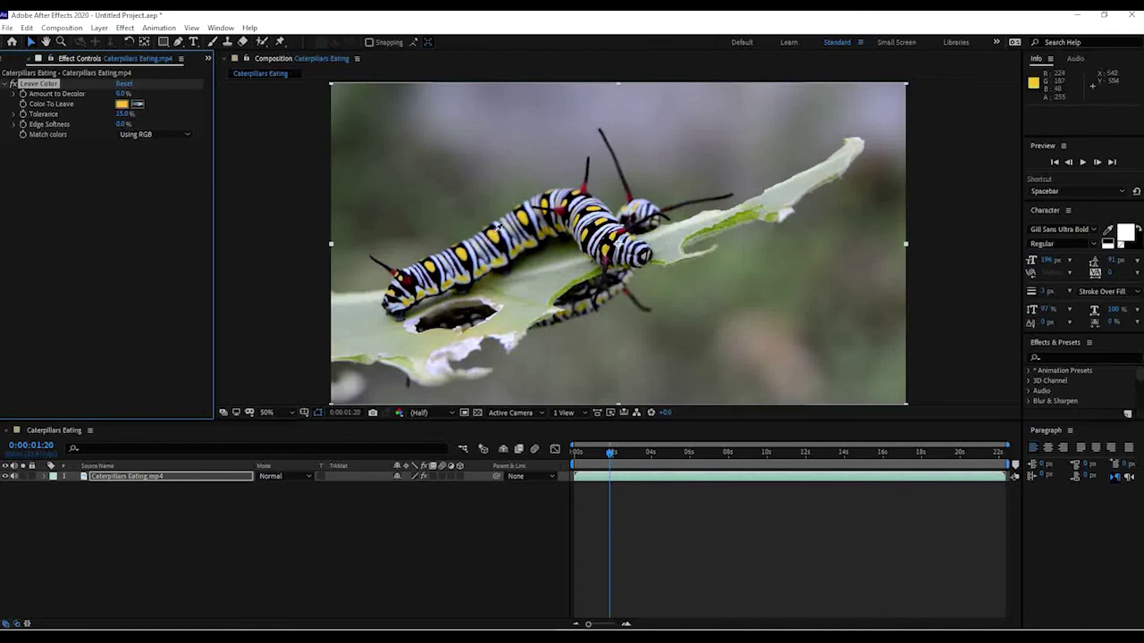
click(493, 241)
drag(121, 93, 158, 94)
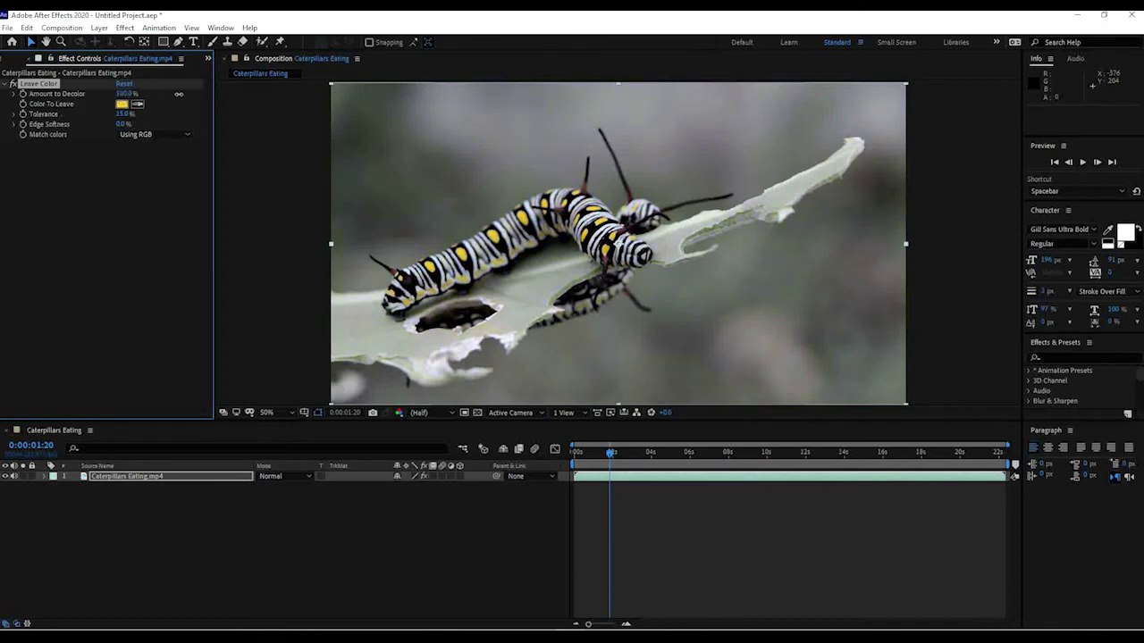
key(period)
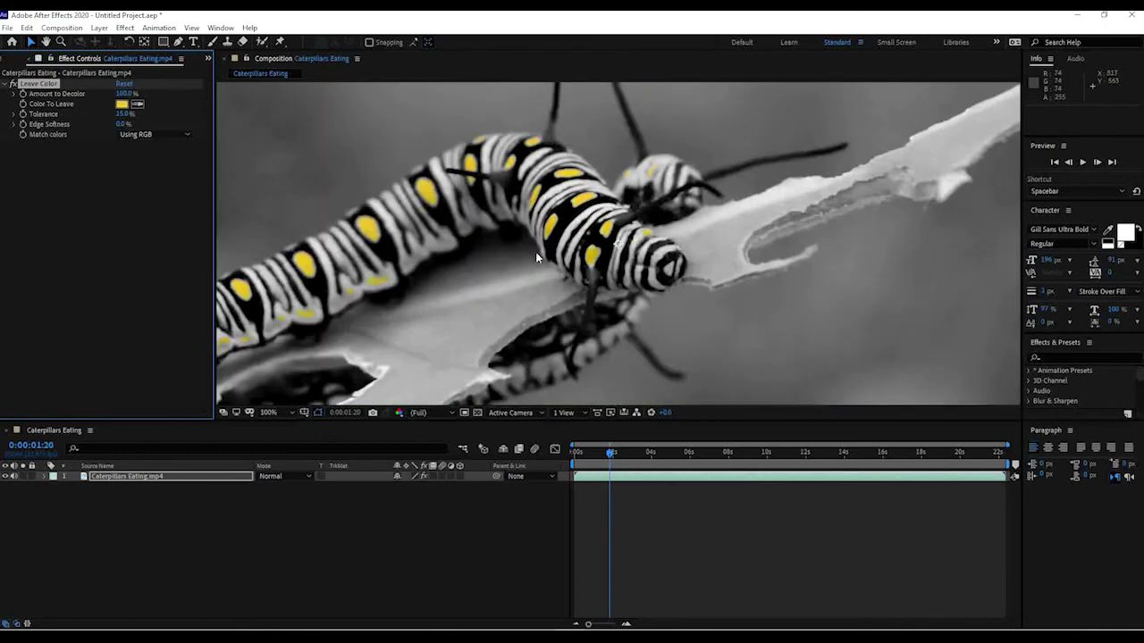
Step: Compare the clip in full color and decolored by setting Amount to Decolor to 0% and back to 100%
drag(125, 93, 64, 93)
click(122, 94)
text(0)
key(Return)
drag(177, 95, 215, 95)
scroll(453, 206, down, 2)
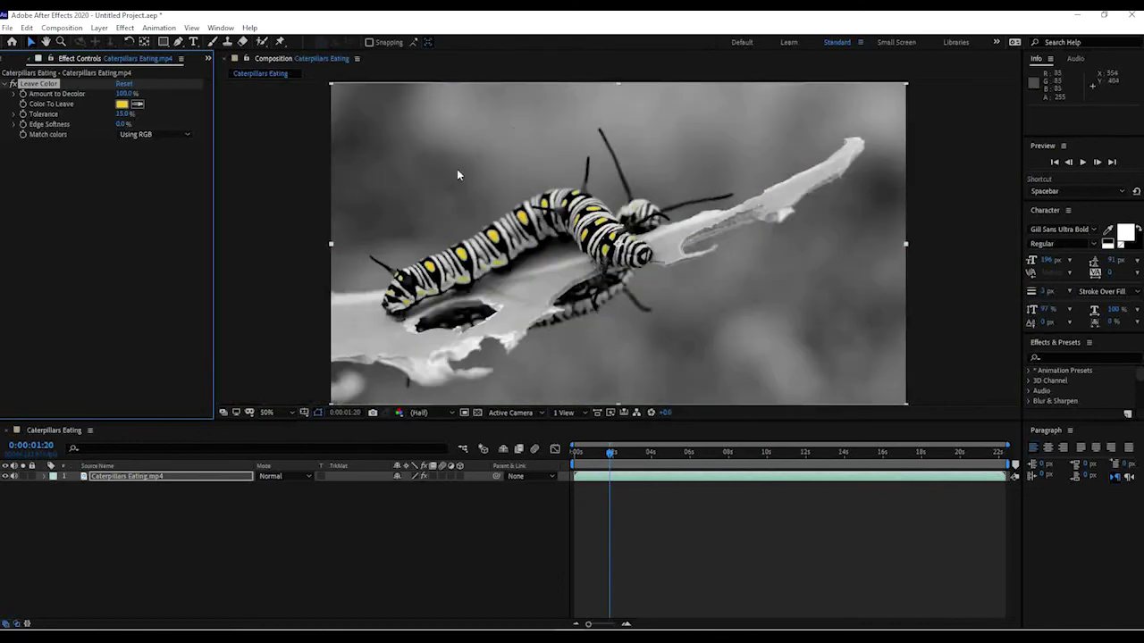
Step: Compare the yellow spots at 400% view with Amount to Decolor at 0% and again at 100%
scroll(443, 298, up, 1)
scroll(617, 261, up, 1)
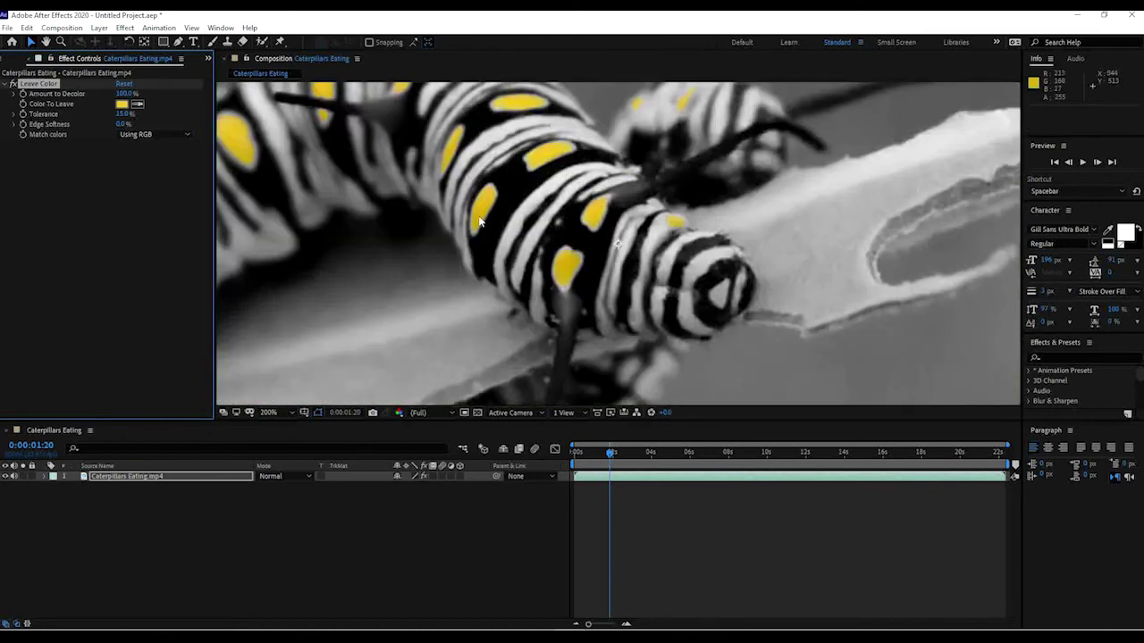
scroll(582, 263, up, 1)
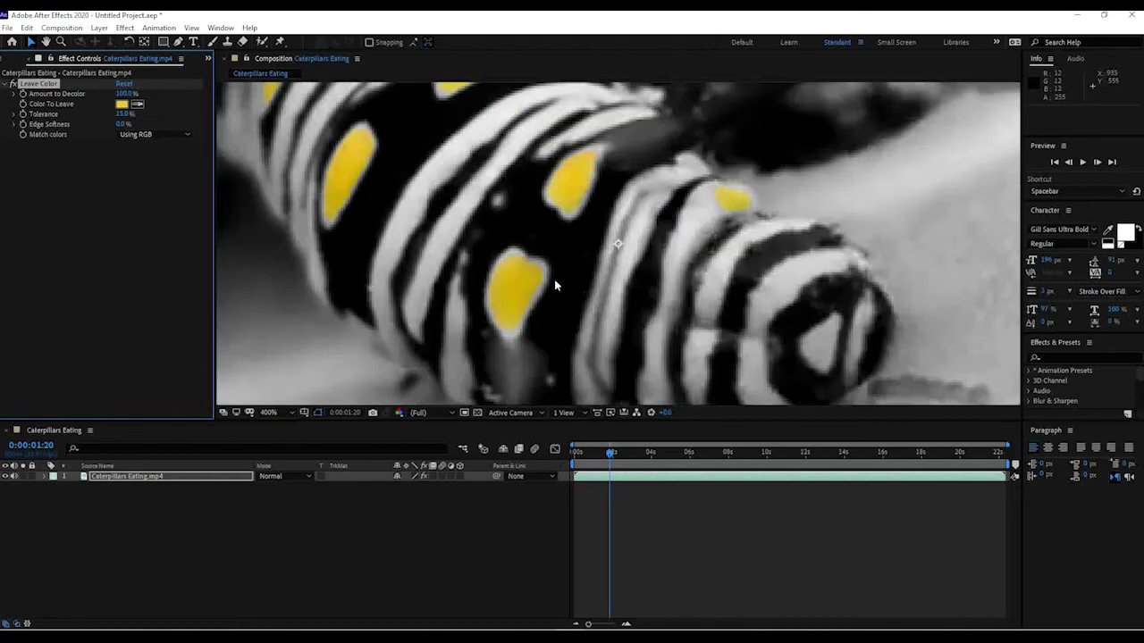
click(125, 93)
text(0)
key(Return)
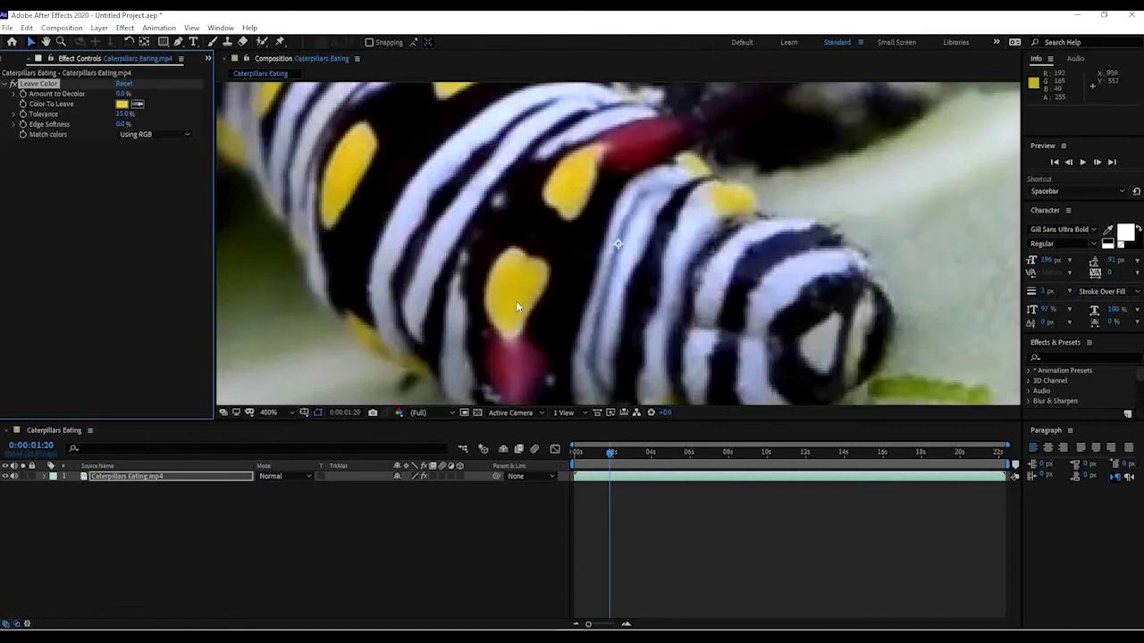
drag(124, 94, 413, 183)
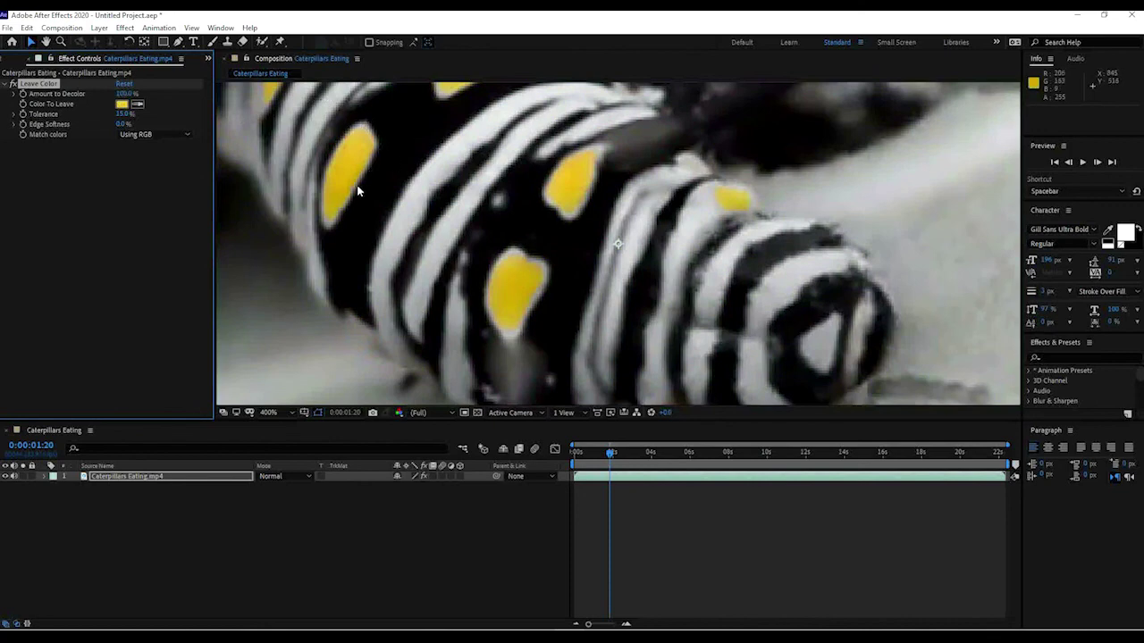
Step: Try a Leave Color Tolerance of 25% and check how it affects the spots and the leaf
drag(122, 114, 125, 114)
drag(131, 113, 129, 114)
key(shift+slash)
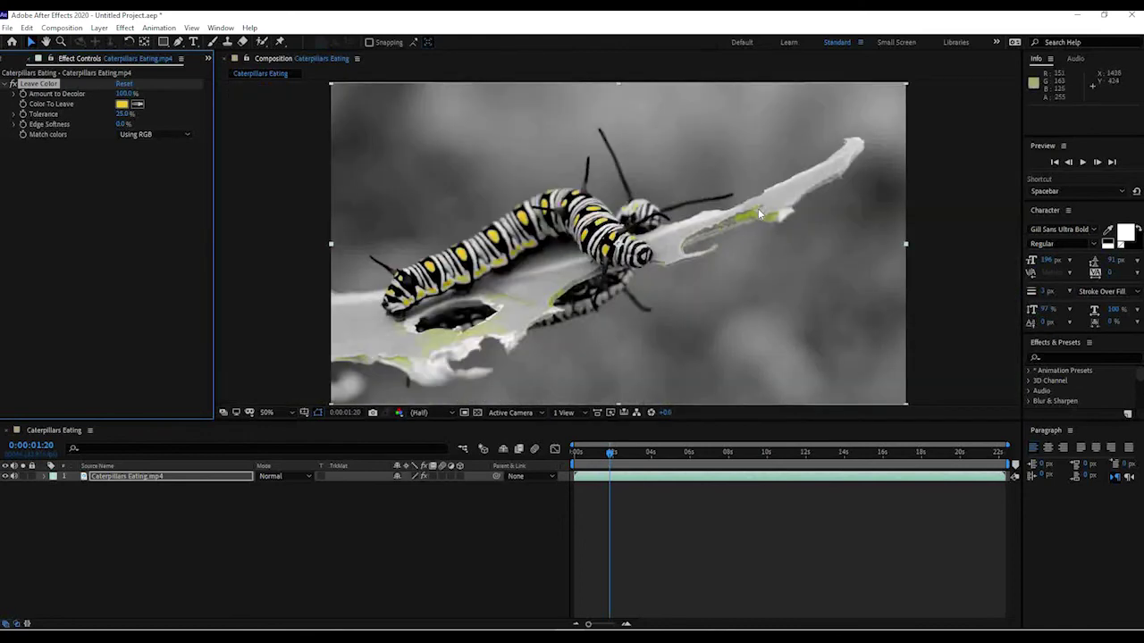
key(period)
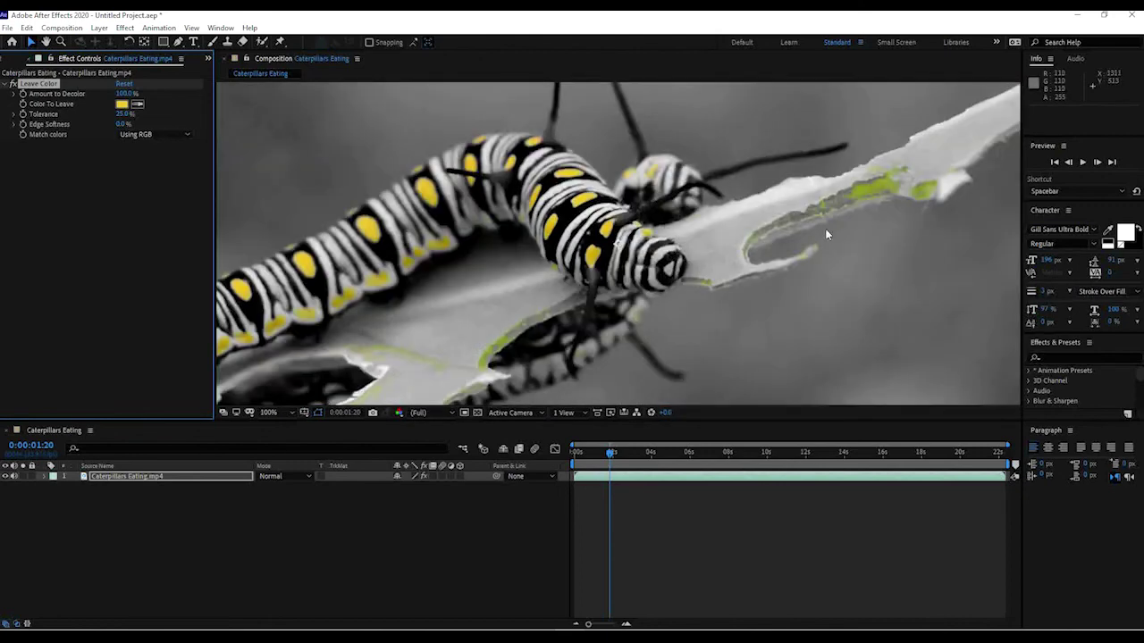
Step: Set the Leave Color Tolerance to 18% and inspect the yellow spots at 400% view
drag(122, 117, 120, 114)
key(period)
key(period)
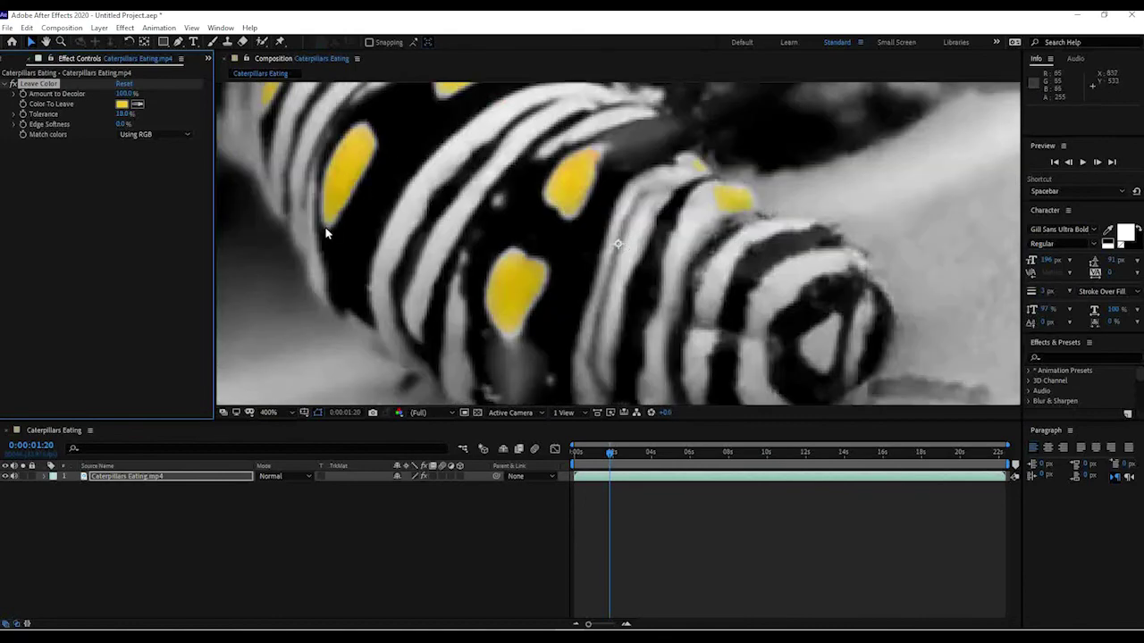
Step: Preview the decolored caterpillar clip from near its start at 50% view, then stop playback
key(comma)
key(comma)
key(comma)
key(comma)
key(comma)
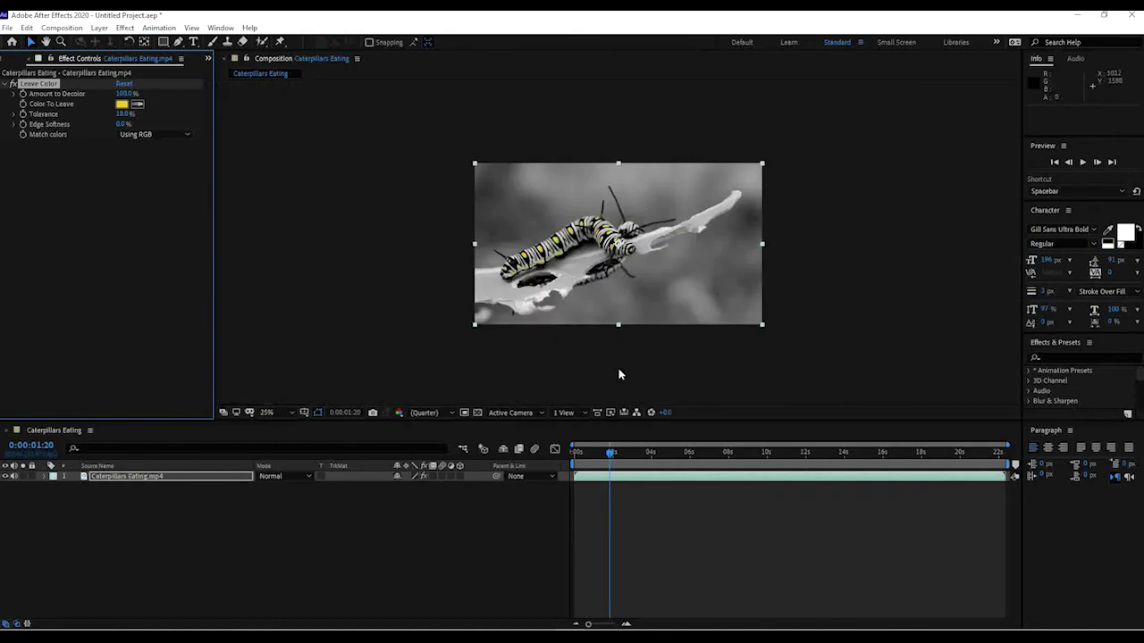
key(period)
key(period)
key(space)
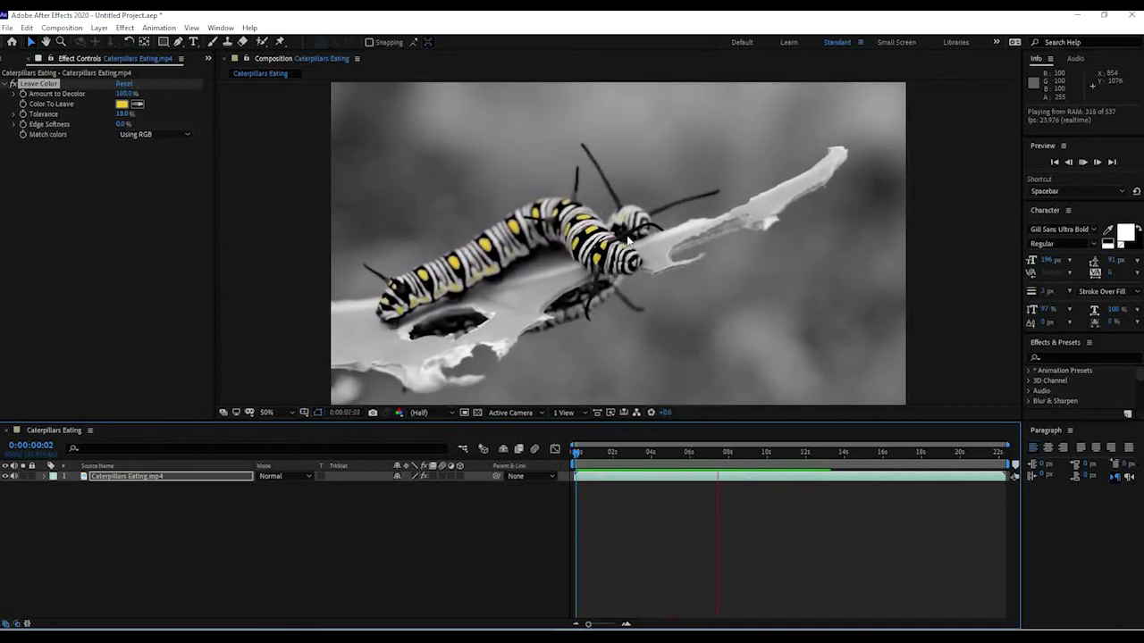
key(space)
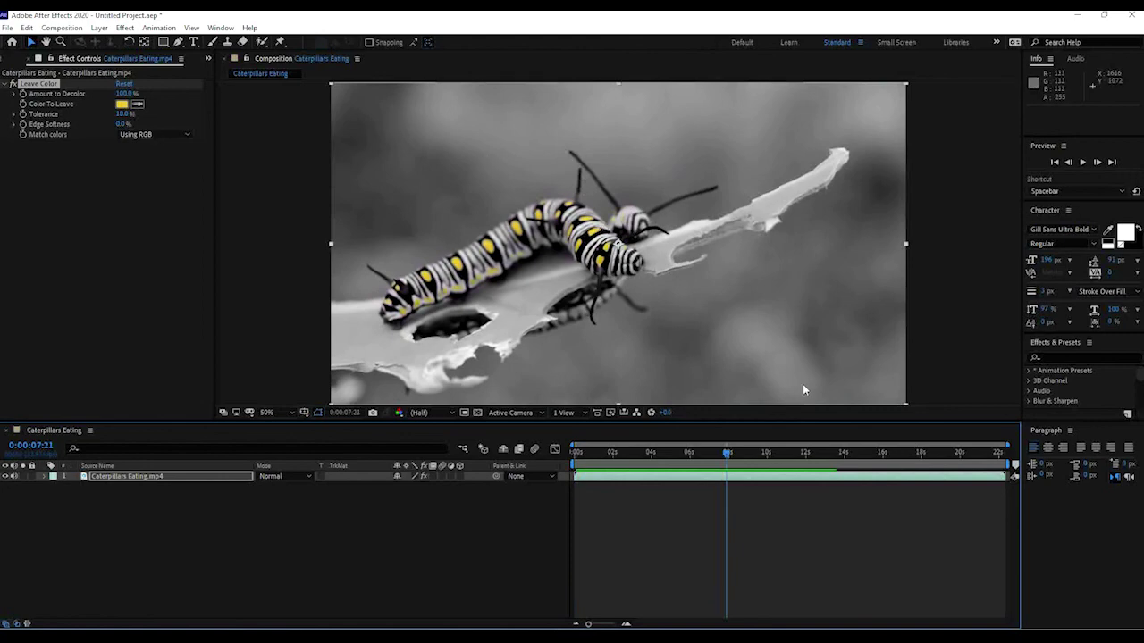
Step: Try a Leave Color Edge Softness of 11% at 0:00:04:18 and check the spots and leaf edges
drag(735, 452, 666, 452)
scroll(567, 266, up, 2)
scroll(566, 266, up, 2)
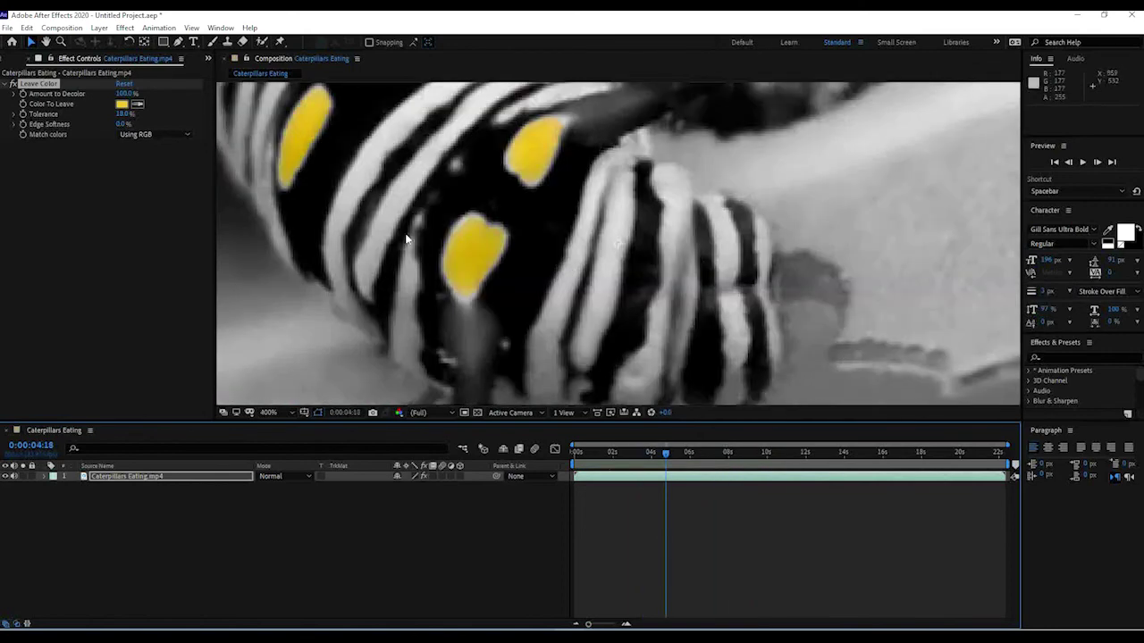
drag(122, 126, 127, 124)
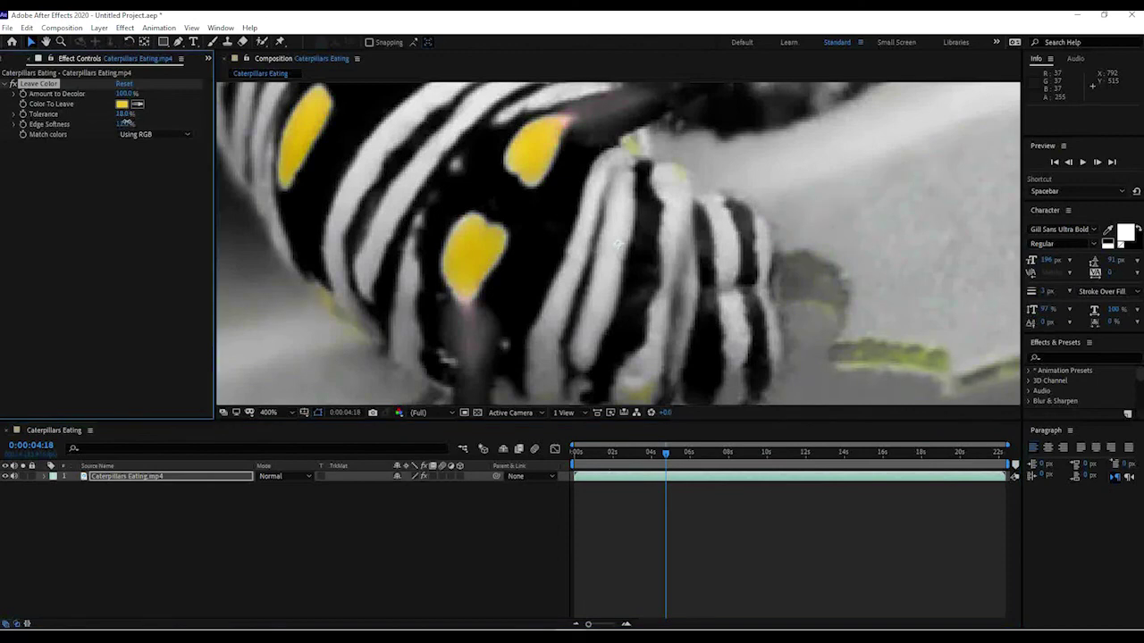
scroll(913, 321, down, 4)
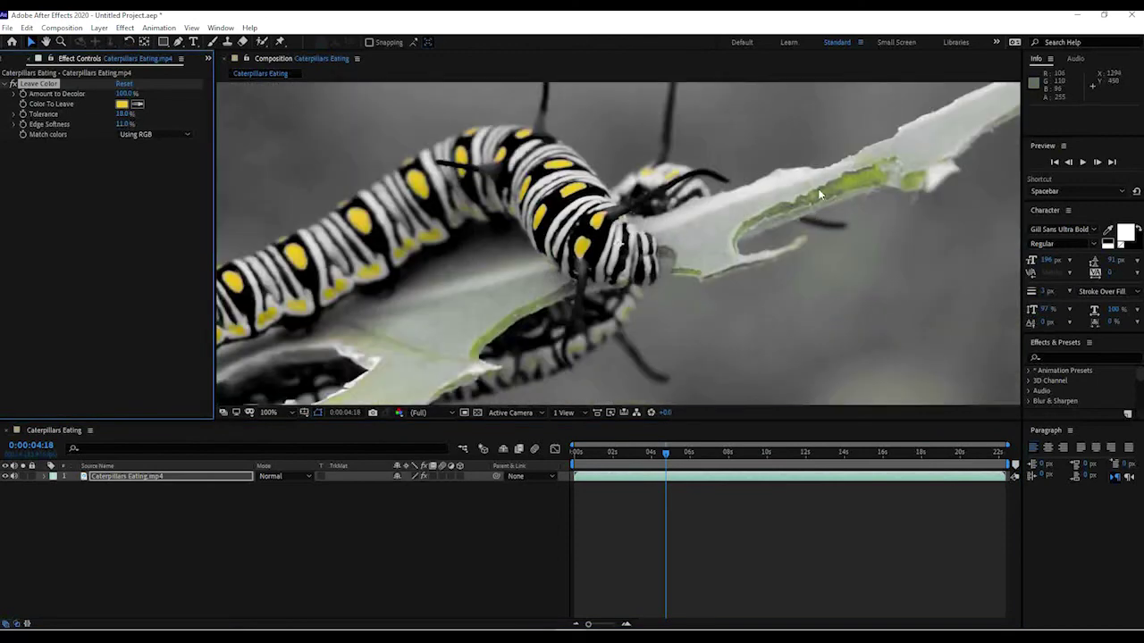
Step: Set the Leave Color Edge Softness to 1% and return the playhead to the first frame
drag(125, 124, 118, 124)
scroll(507, 222, down, 4)
scroll(515, 227, up, 2)
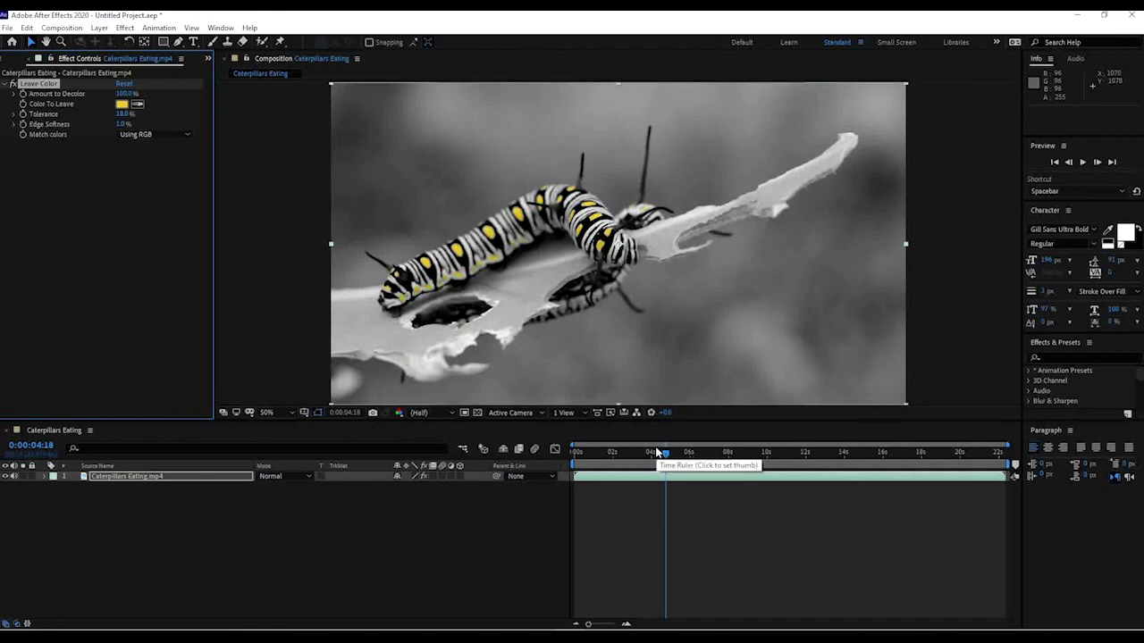
drag(661, 454, 557, 451)
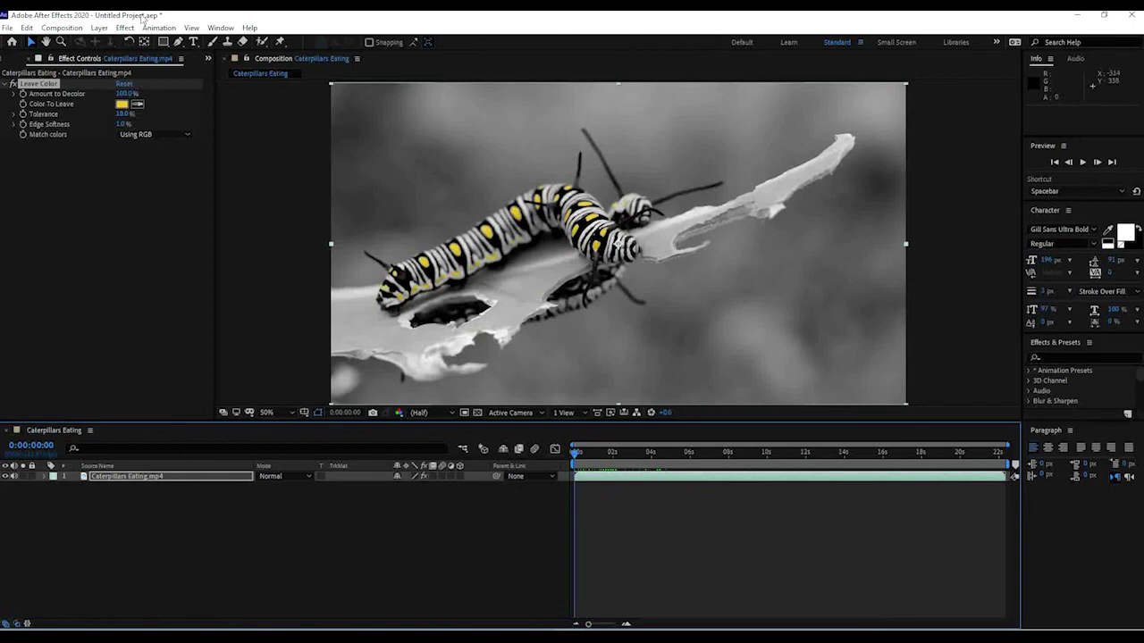
click(125, 27)
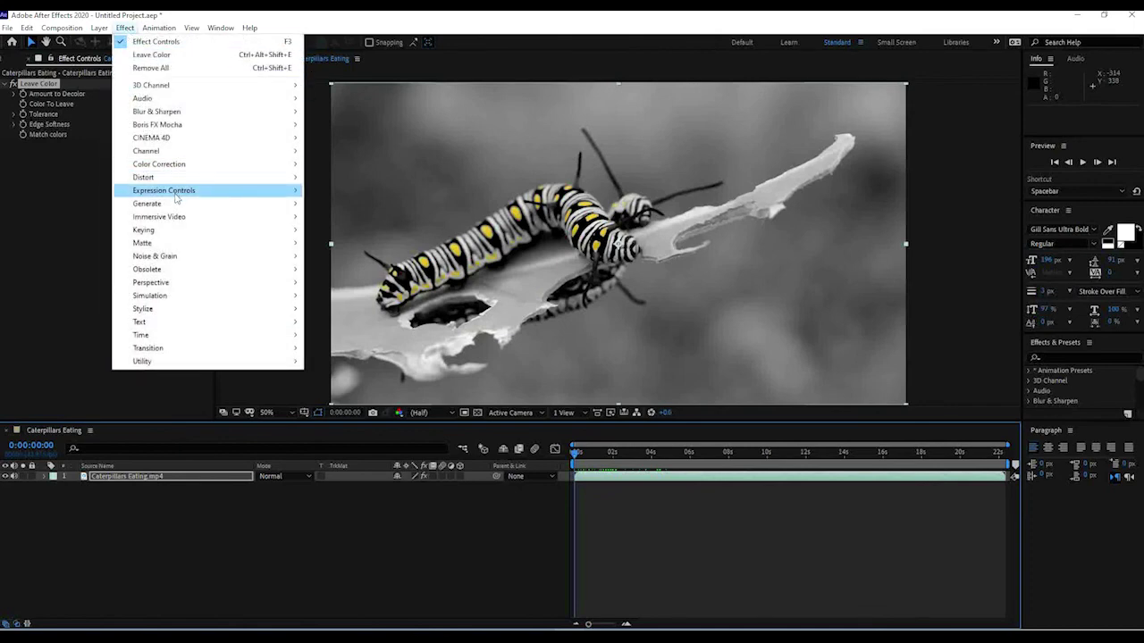
mouse_move(173, 168)
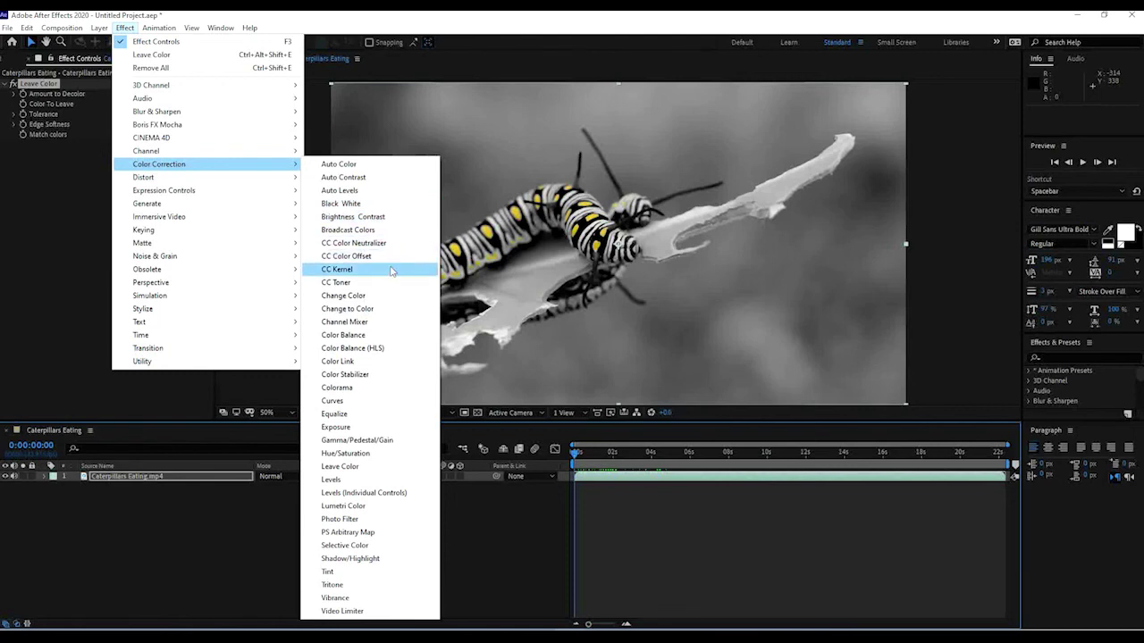
click(368, 18)
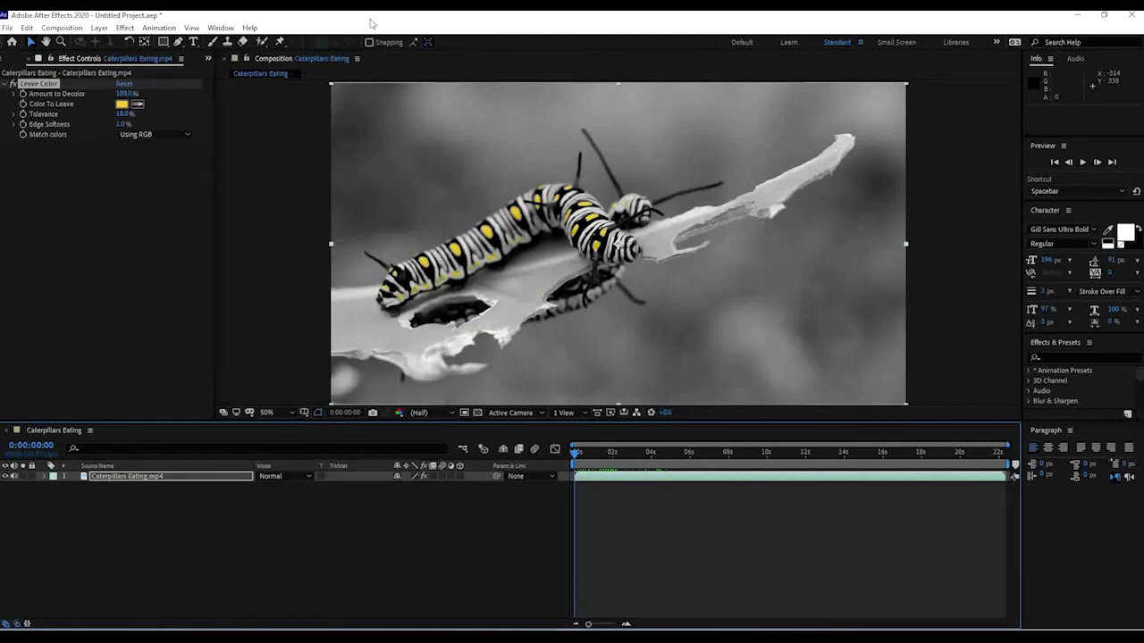